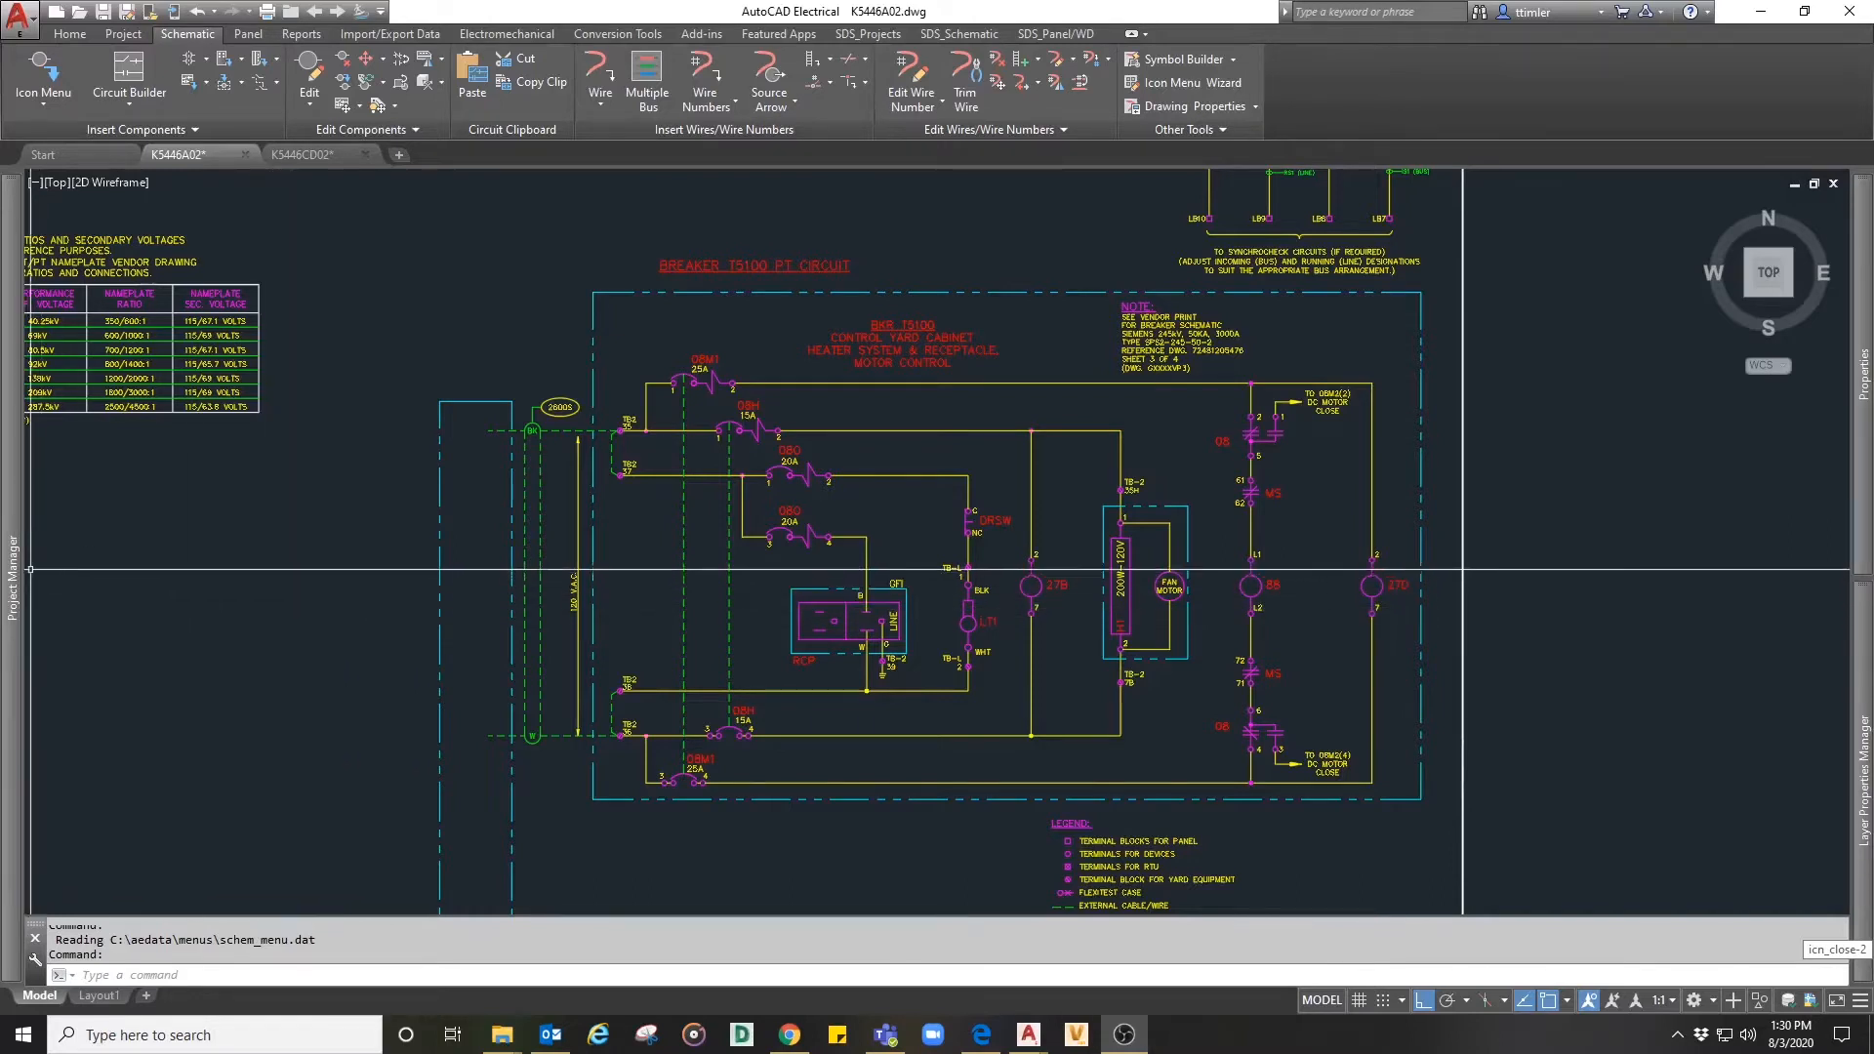
- Tile the open drawings K5446A02 and K5446CD02 side by side and make K5446A02 the active drawing
mouse_move(18, 578)
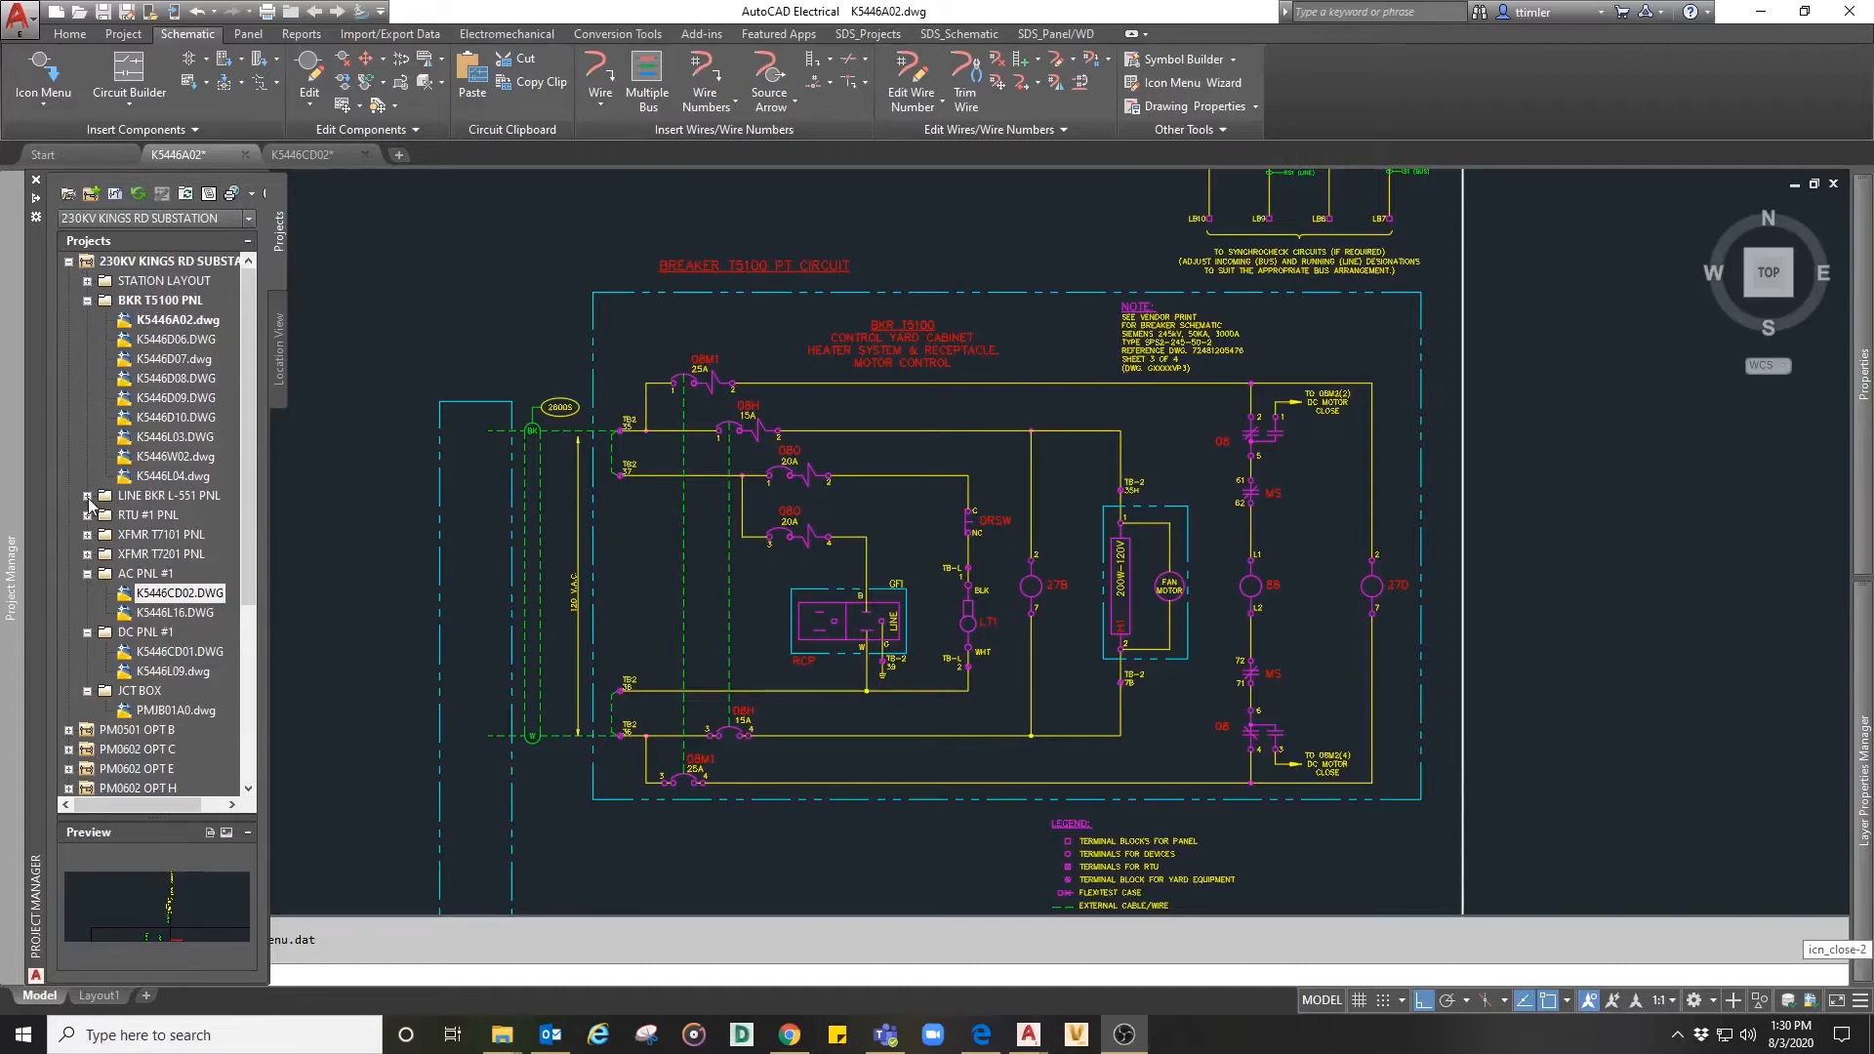
scroll(154, 589, "down", 2)
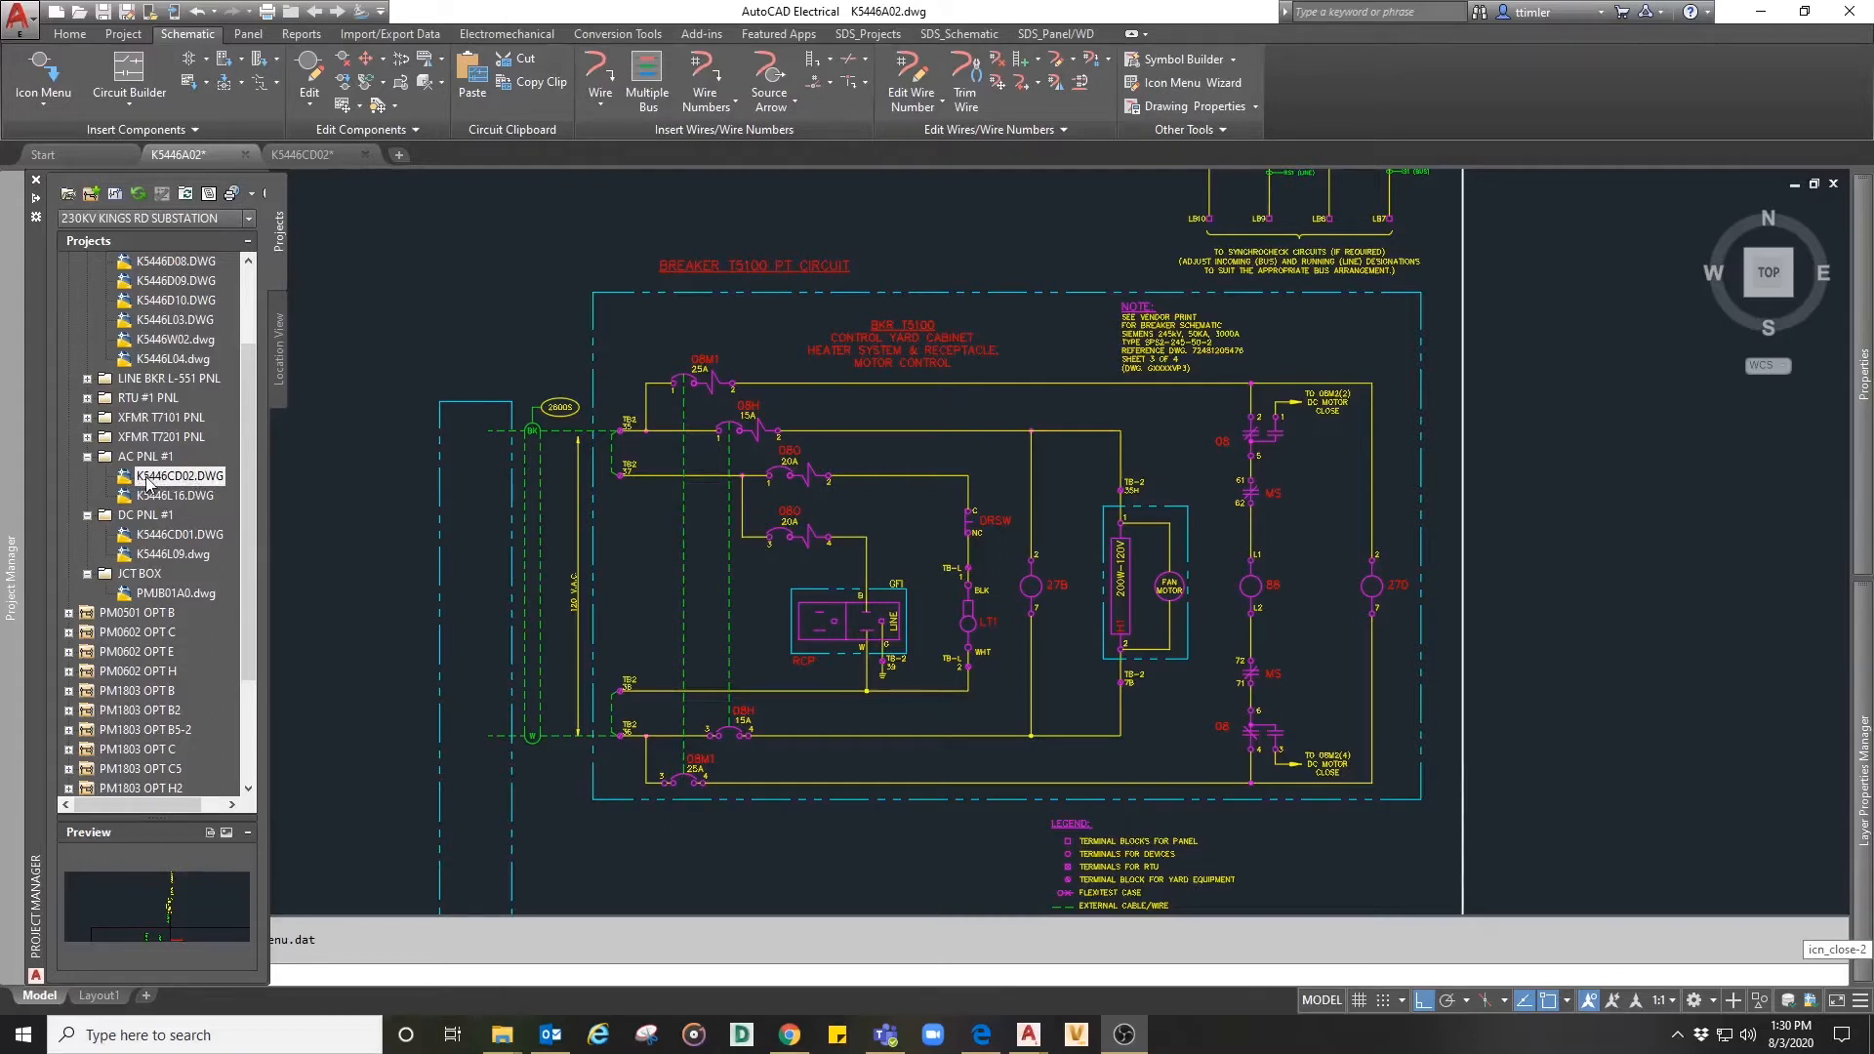
left_click(1055, 34)
left_click(1092, 61)
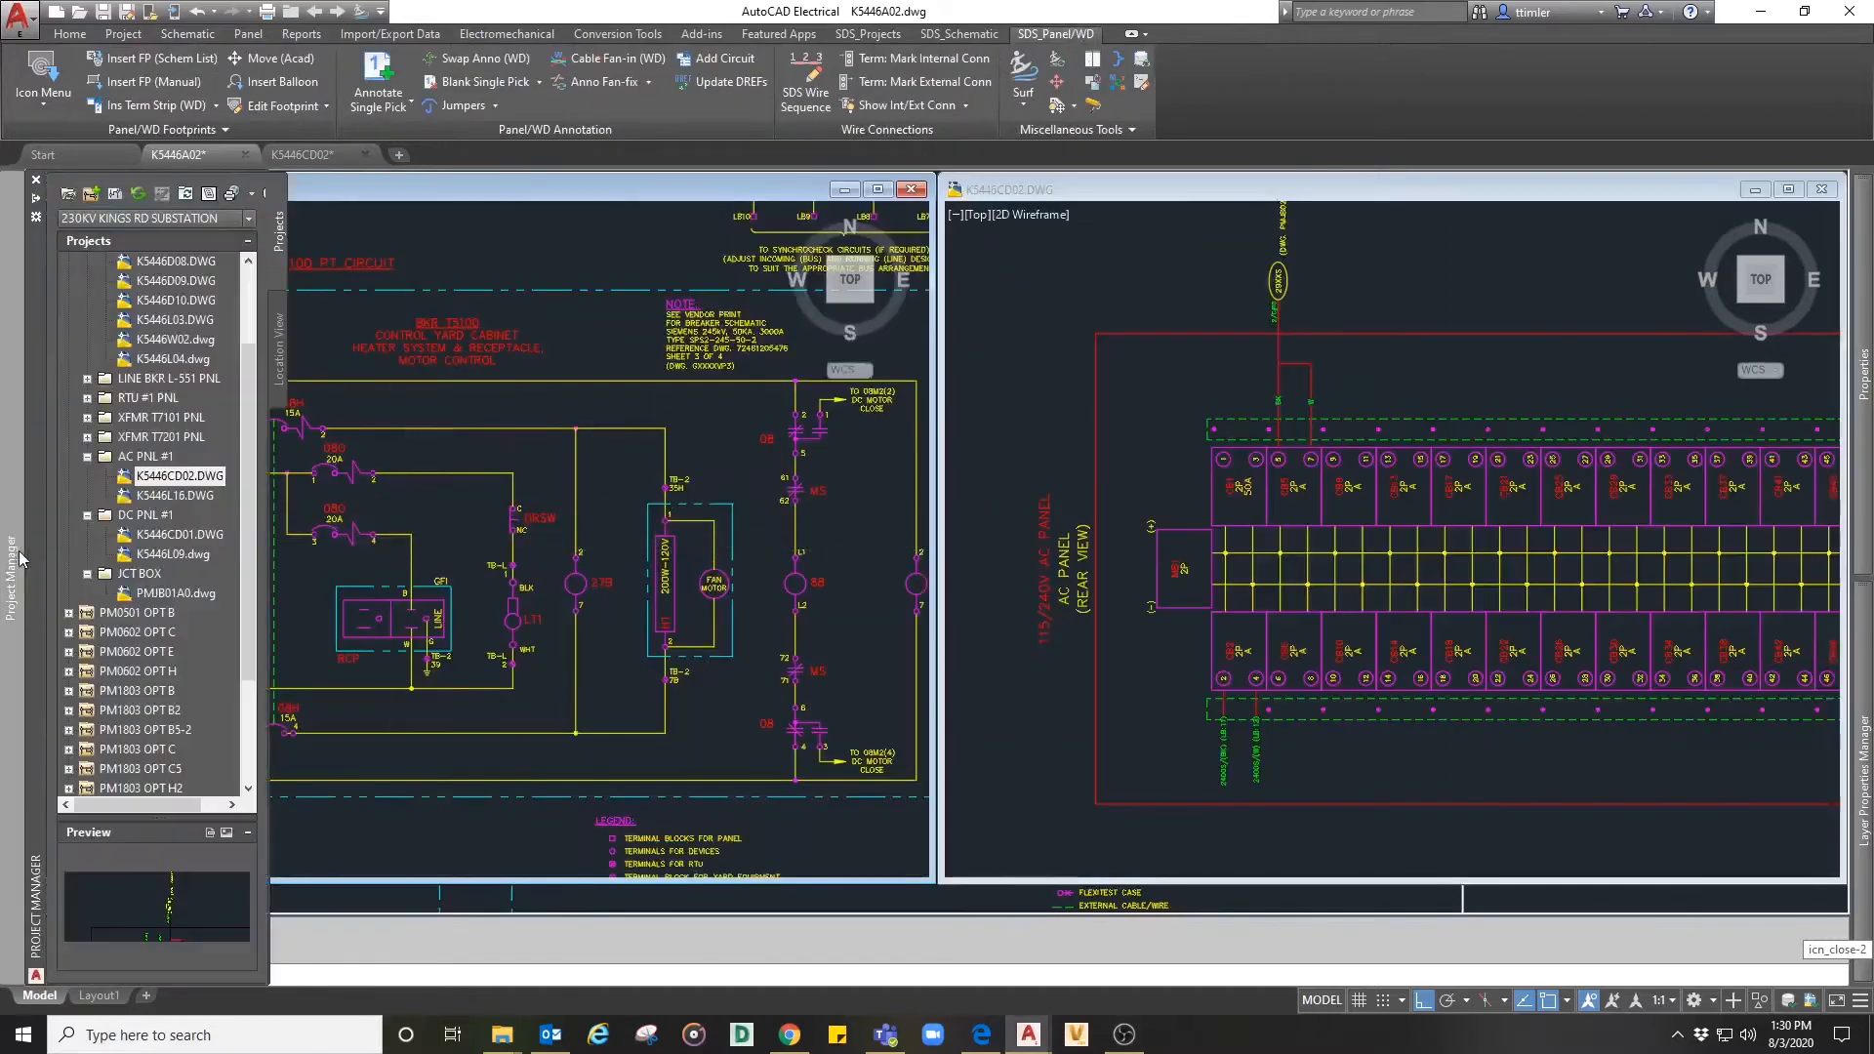
left_click(699, 540)
left_click(612, 519)
middle_click_drag(613, 528, 882, 519)
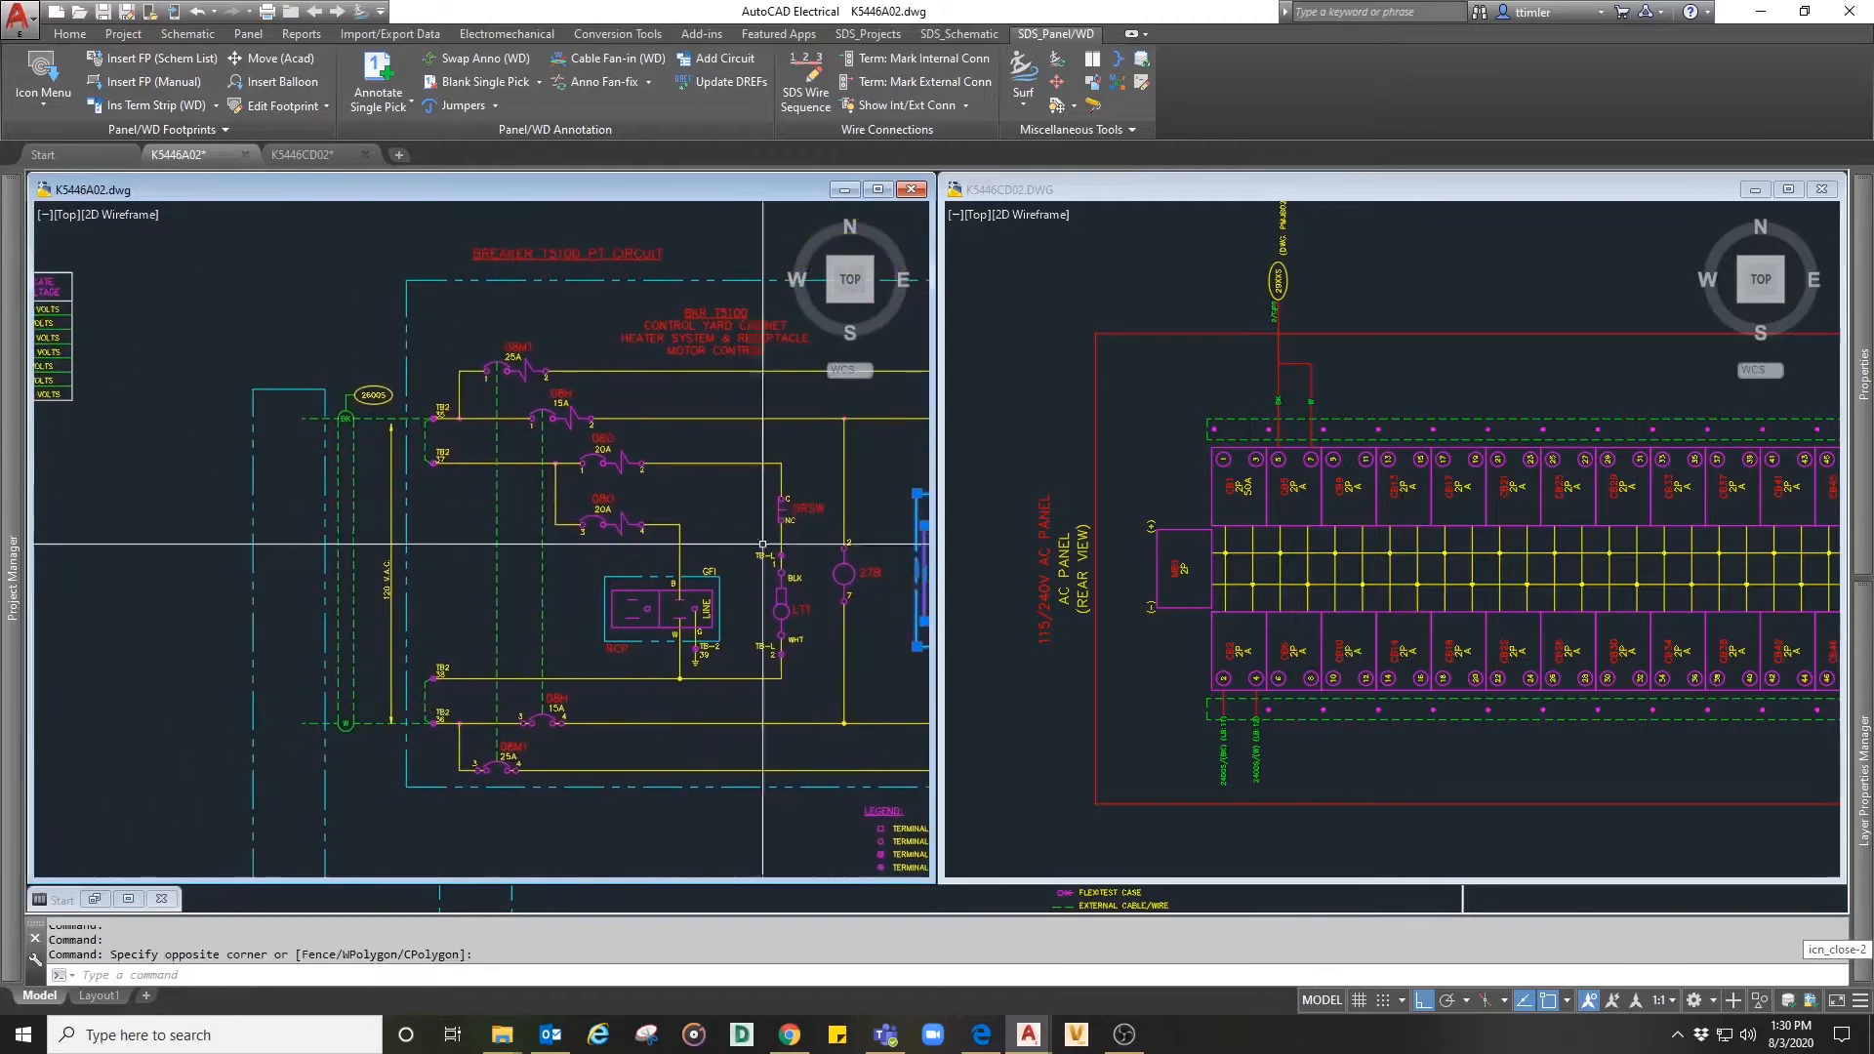
scroll(259, 556, "up", 3)
middle_click_drag(276, 555, 268, 497)
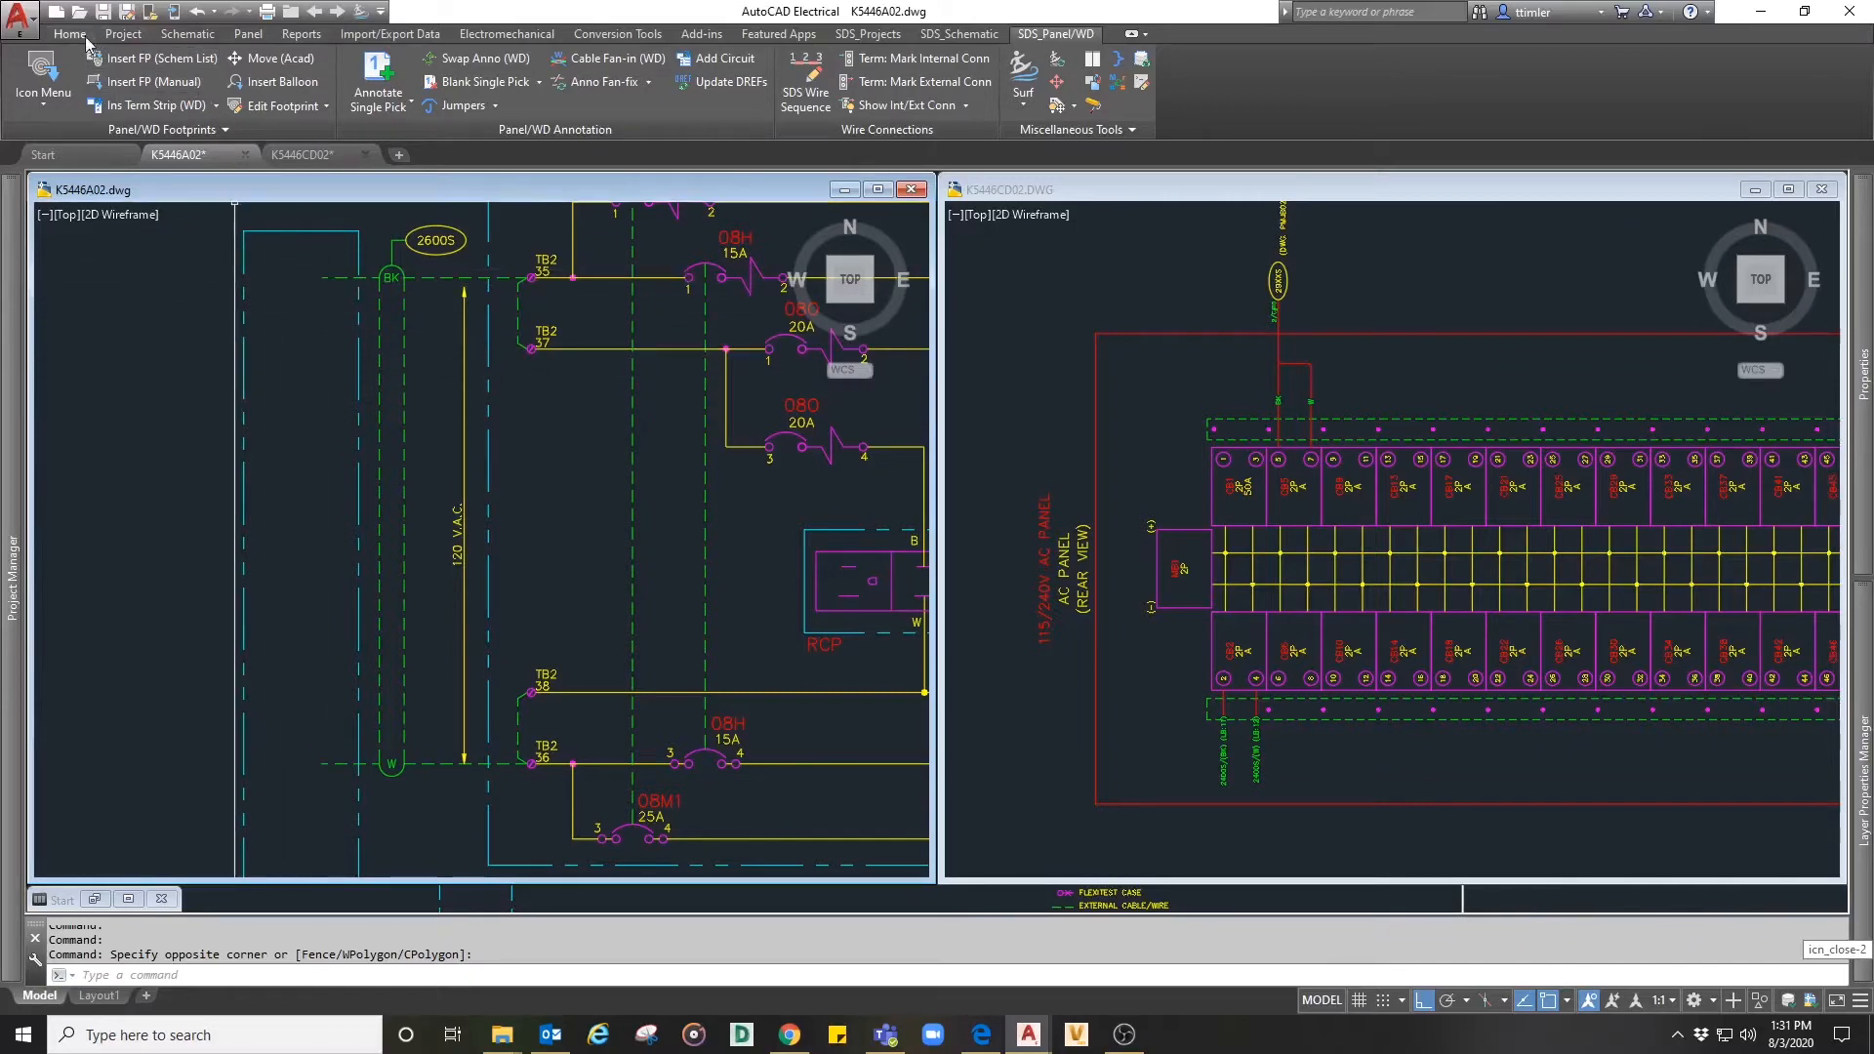
- Start inserting a schematic component from the panel list, extracting for the whole project and saving the list to an external file
left_click(183, 35)
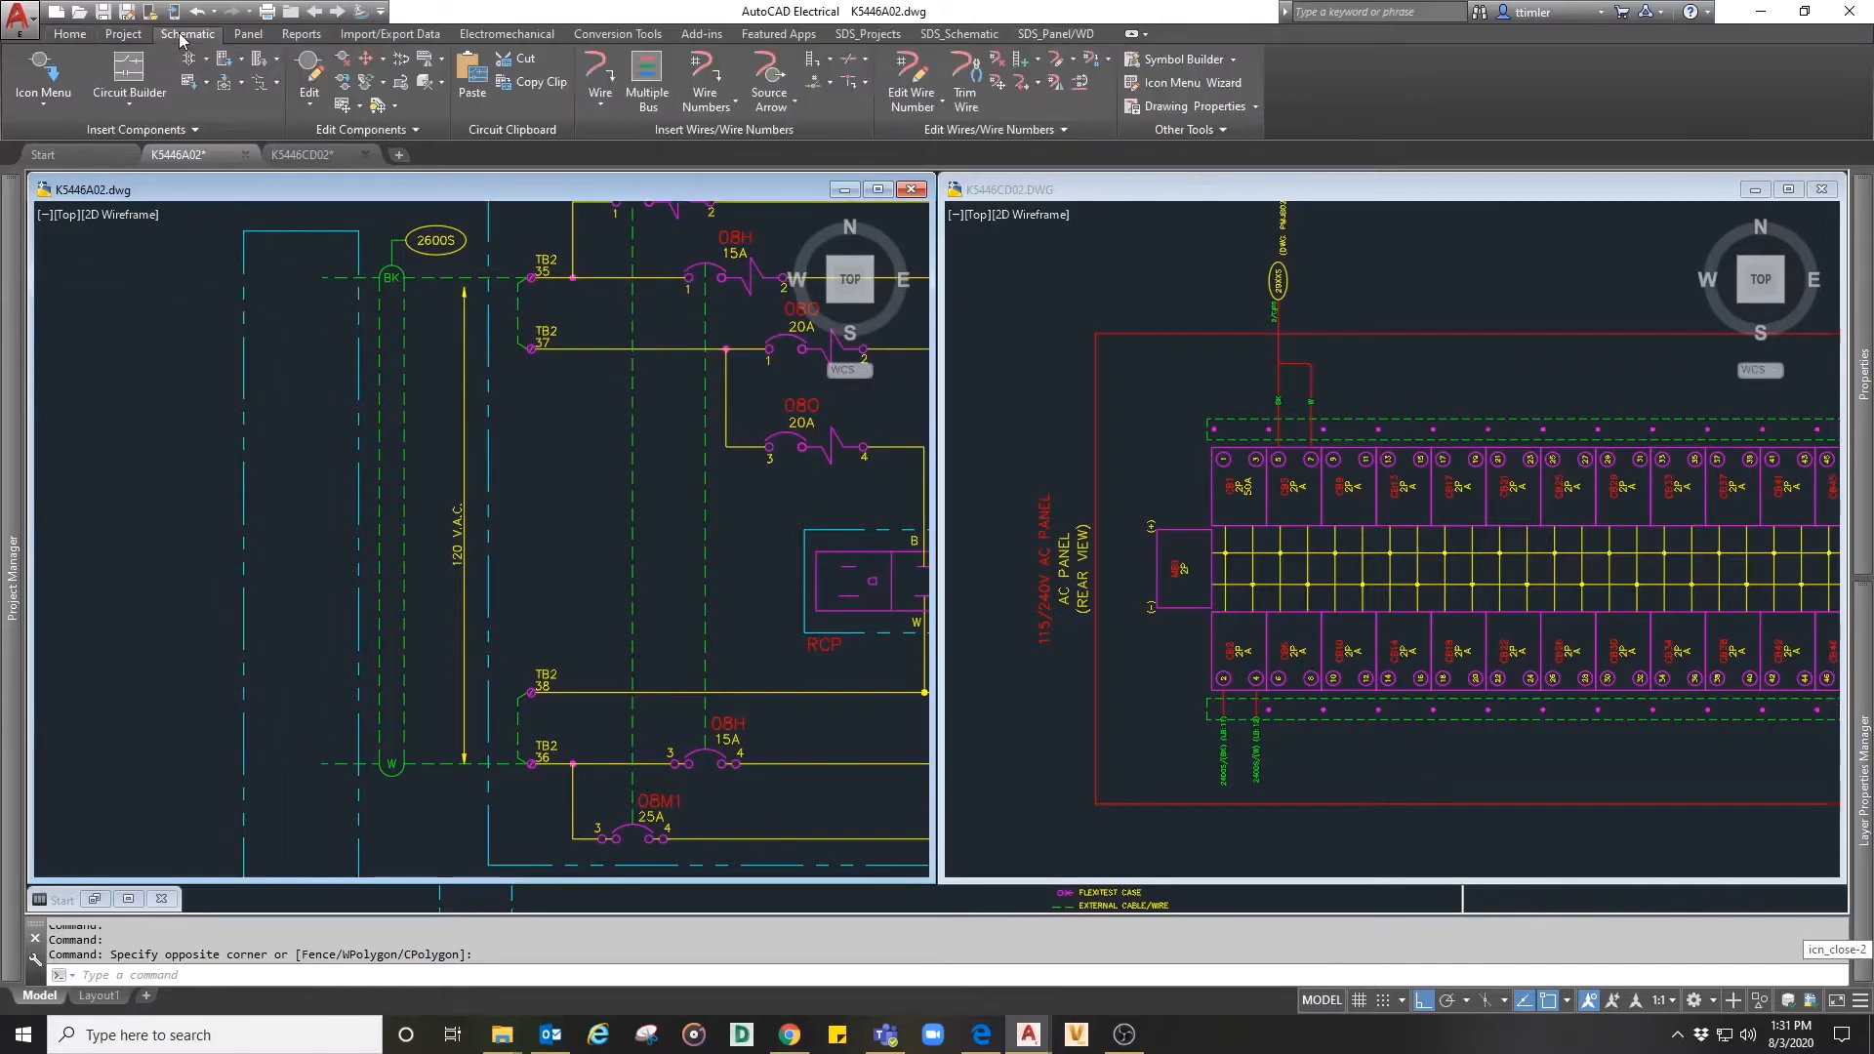
left_click(42, 108)
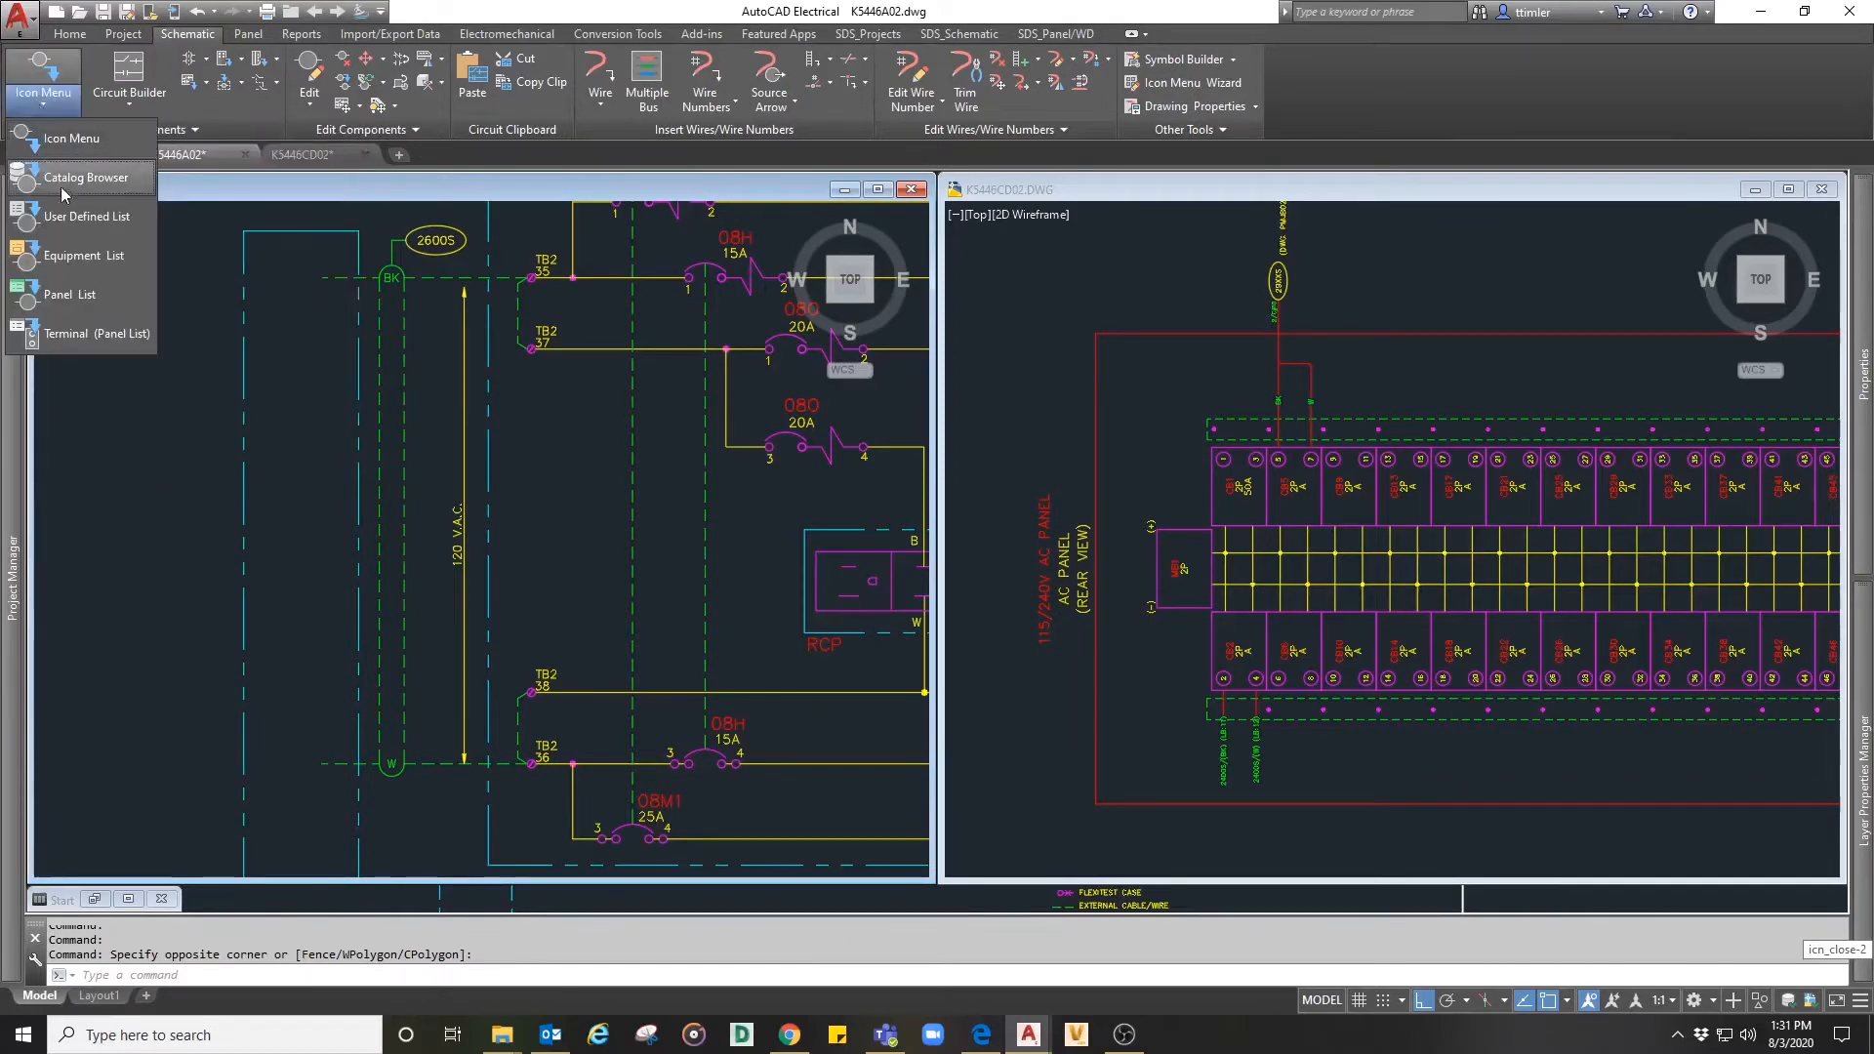
left_click(60, 295)
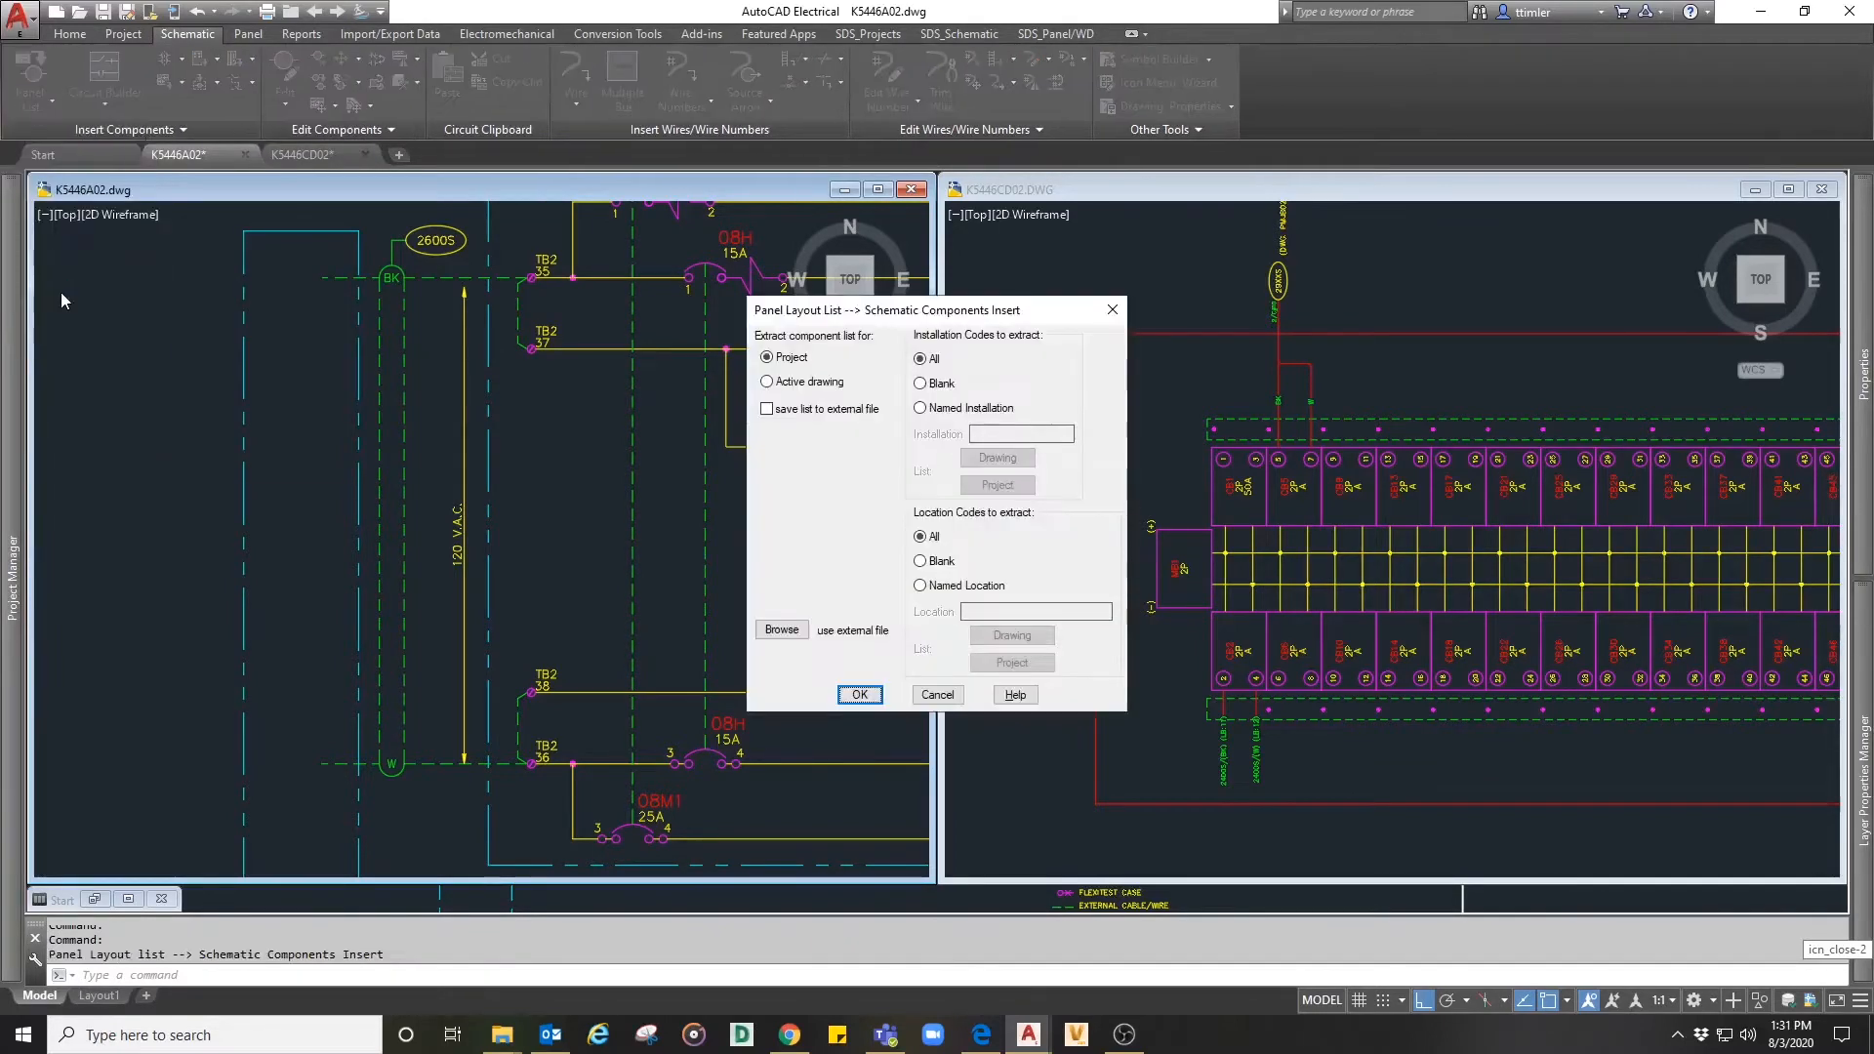
left_click(776, 359)
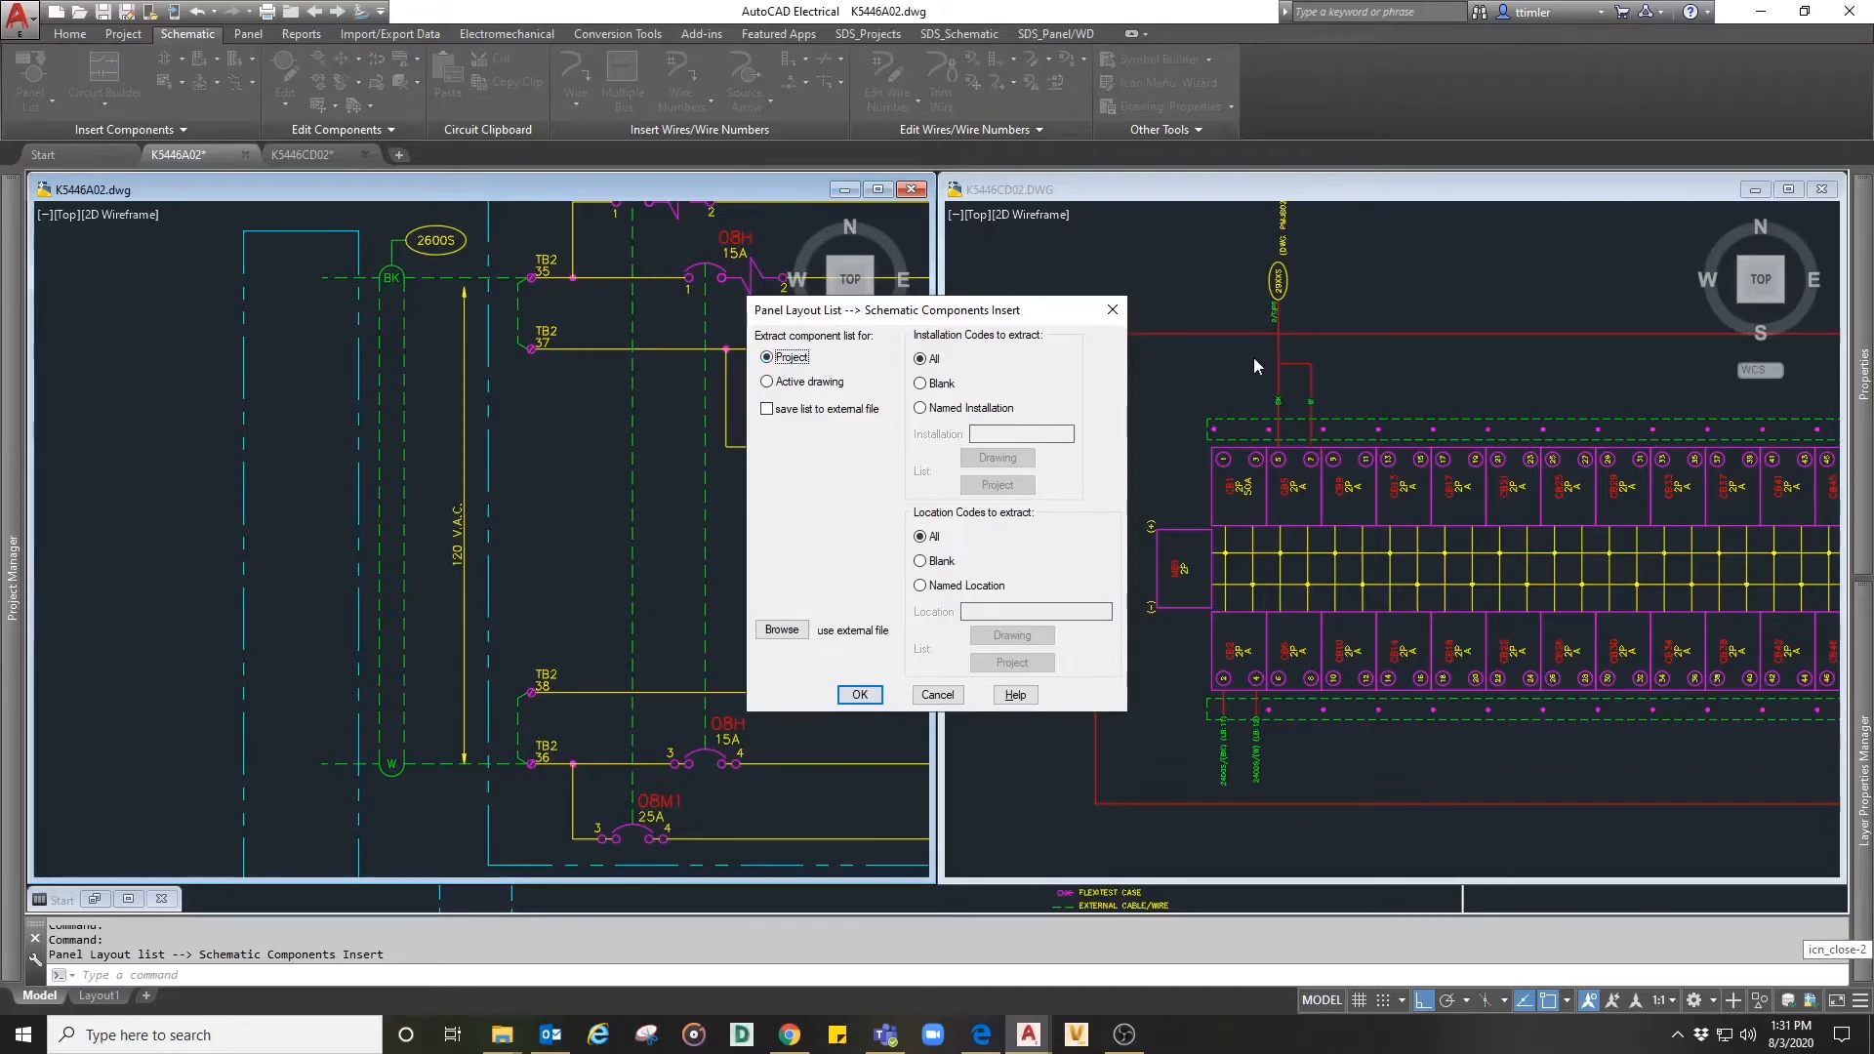
left_click(770, 410)
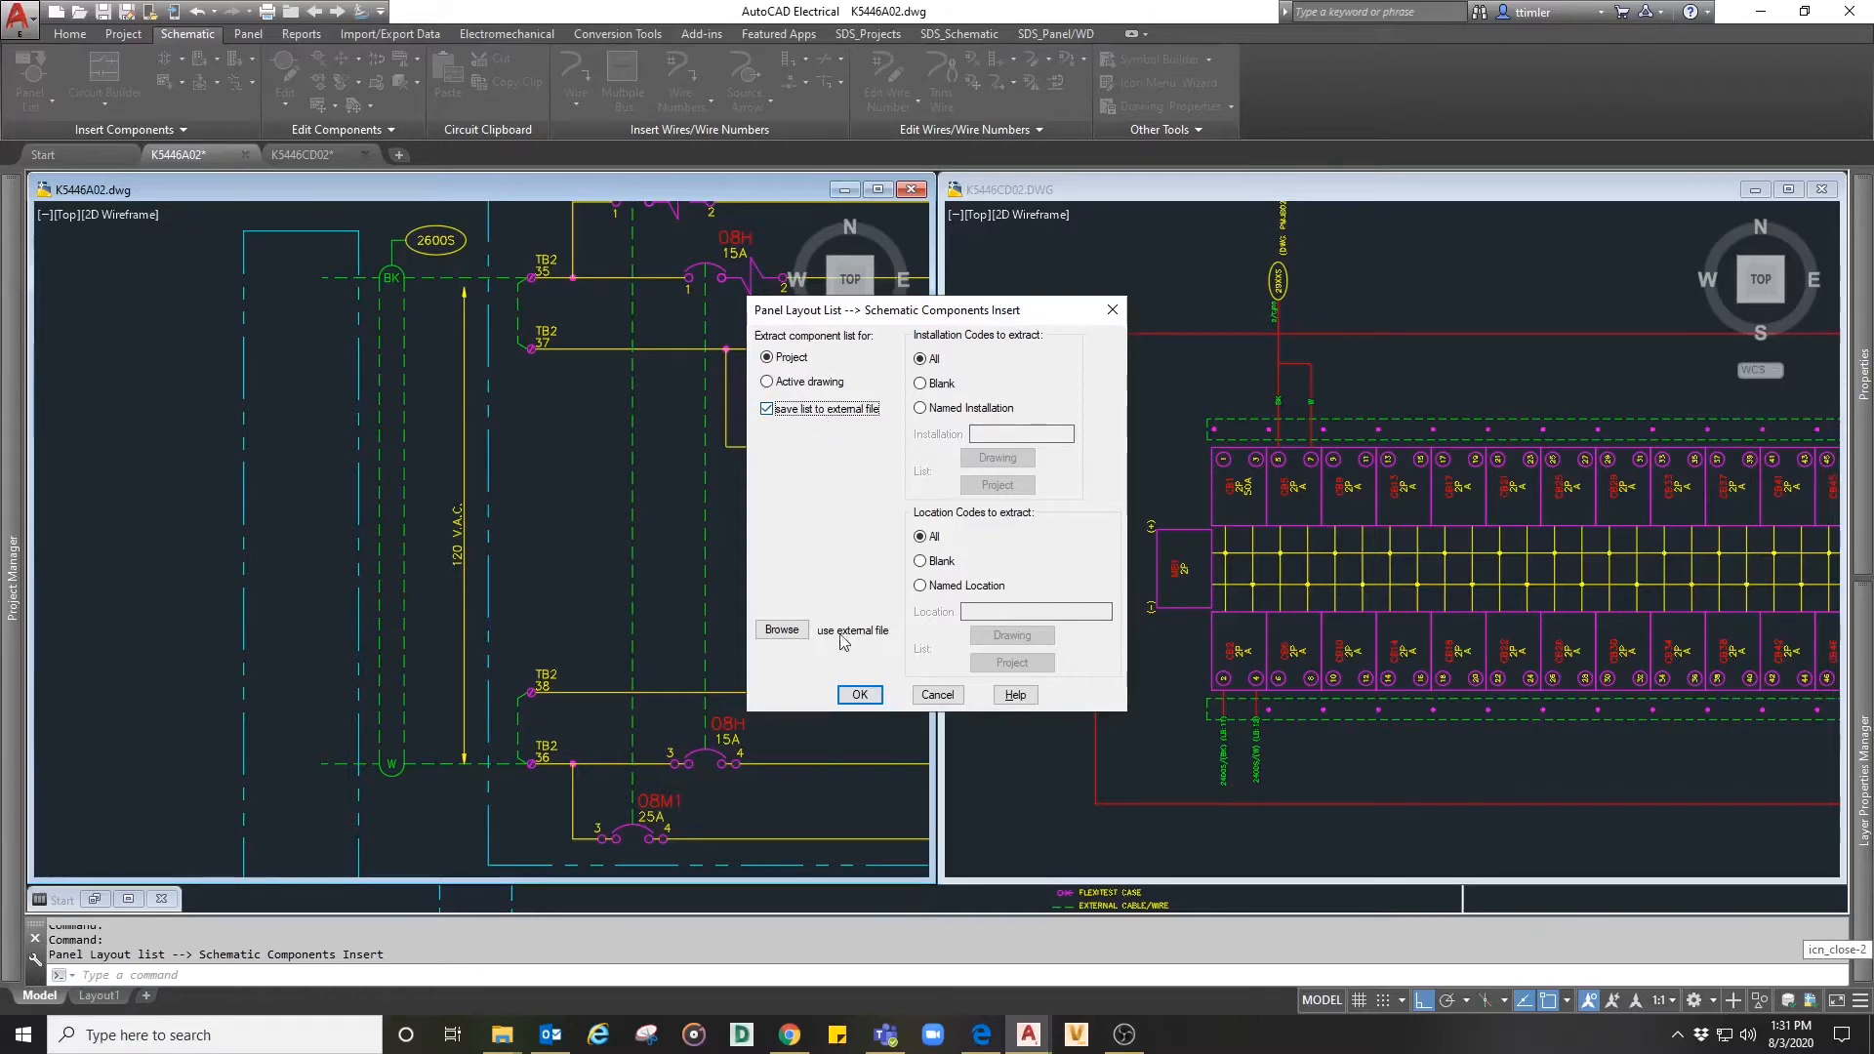
left_click(860, 695)
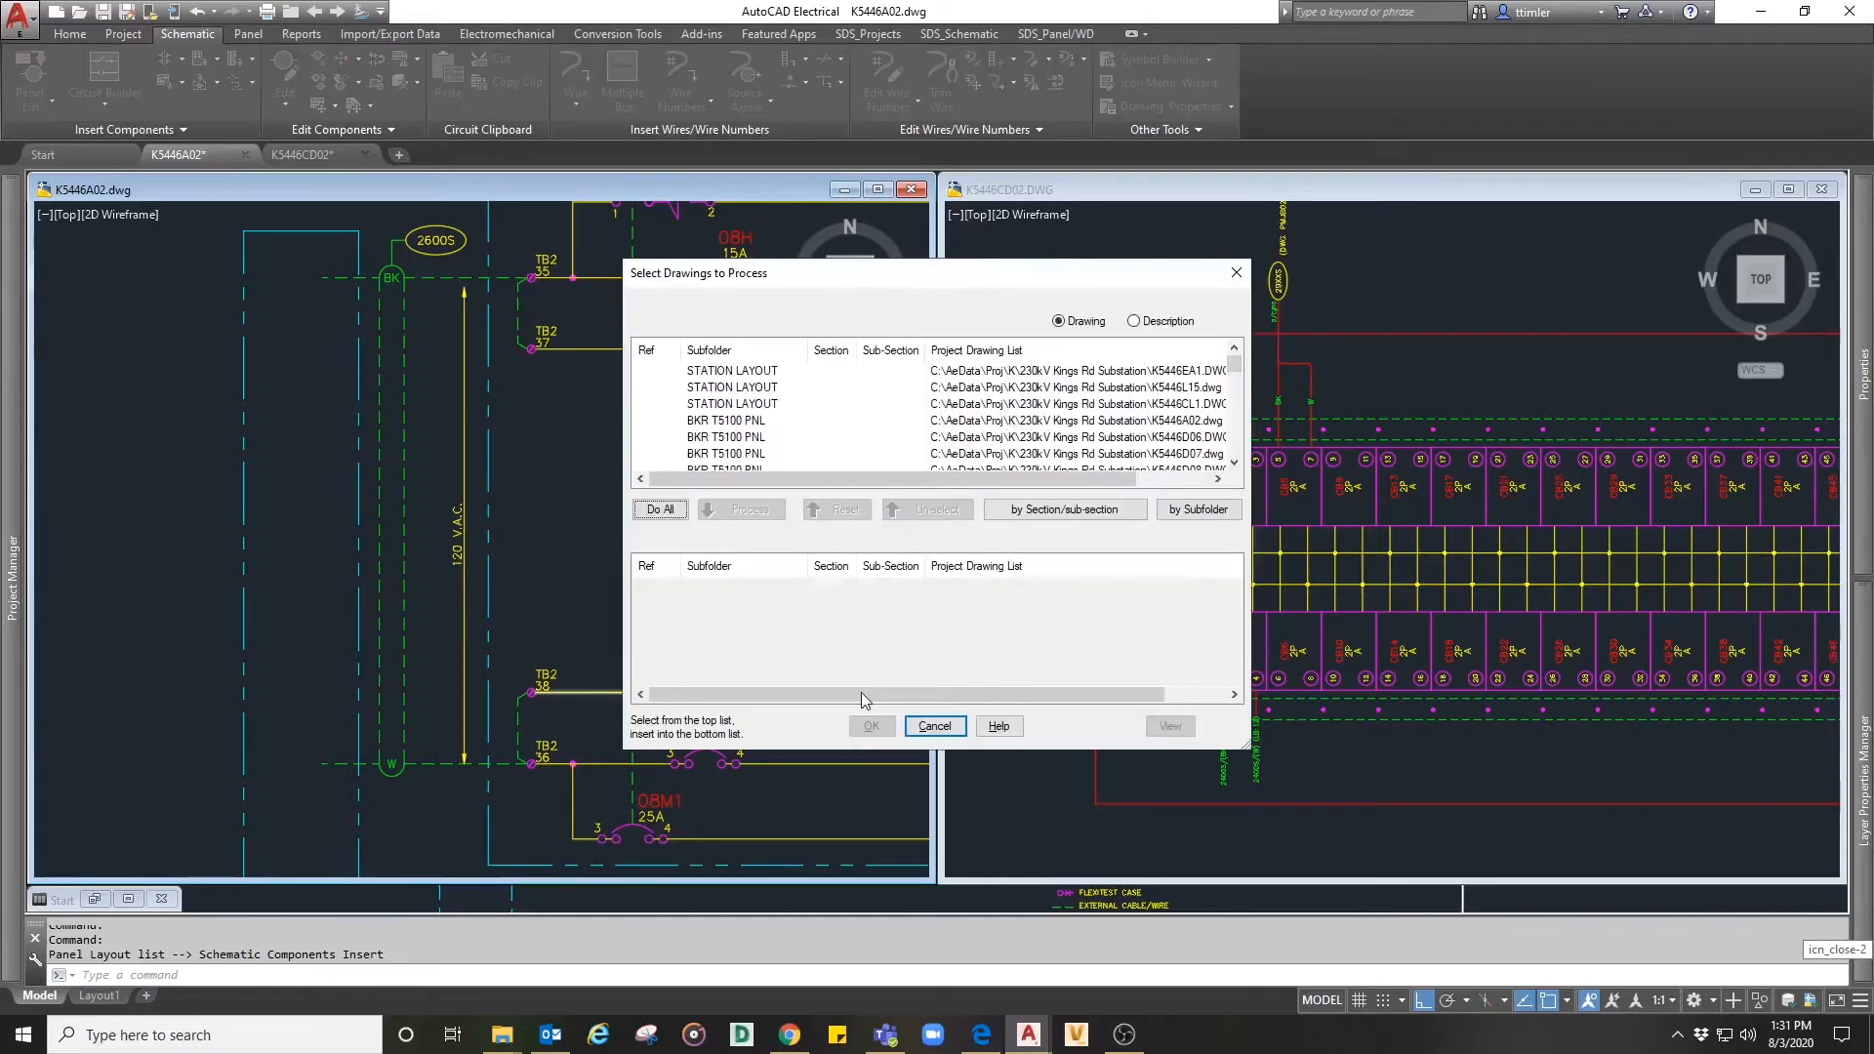
- Process only the AC PNL #1 drawing K5446CD02 for the panel component extraction
scroll(1046, 422, "down", 3)
scroll(1047, 421, "down", 3)
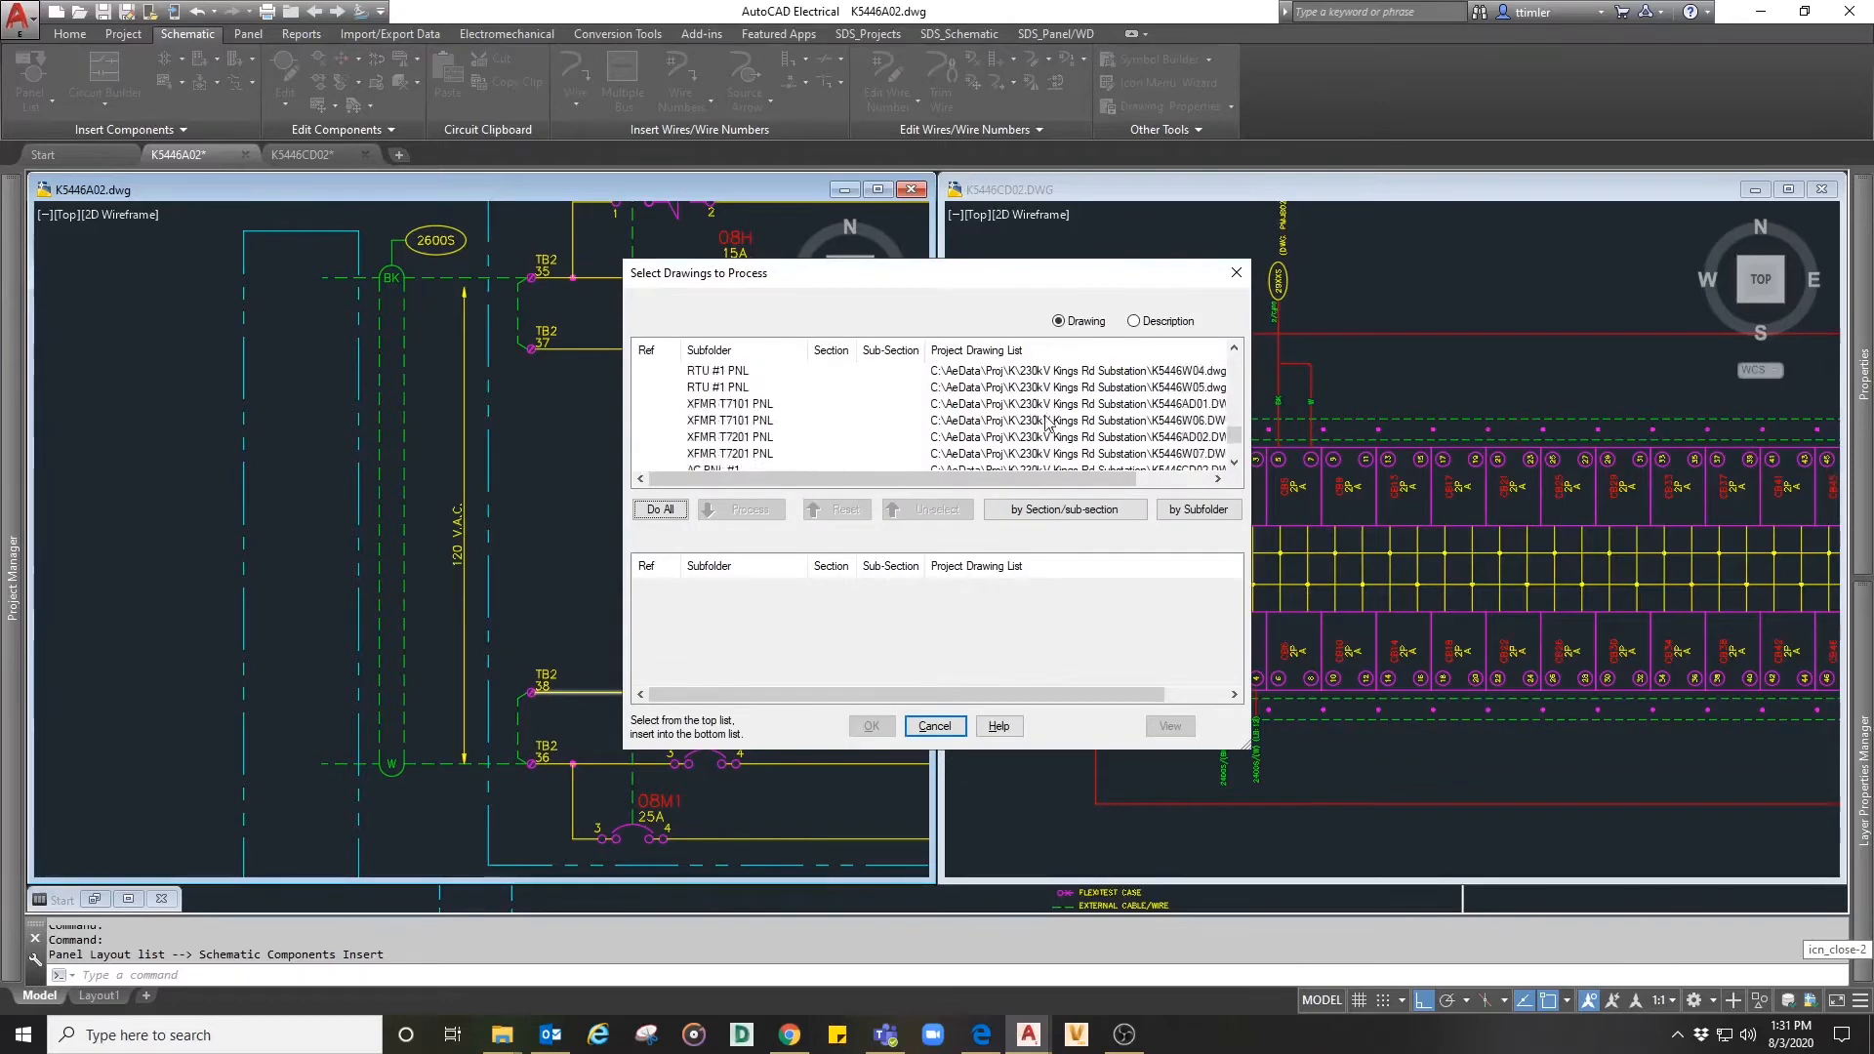
scroll(1047, 422, "down", 3)
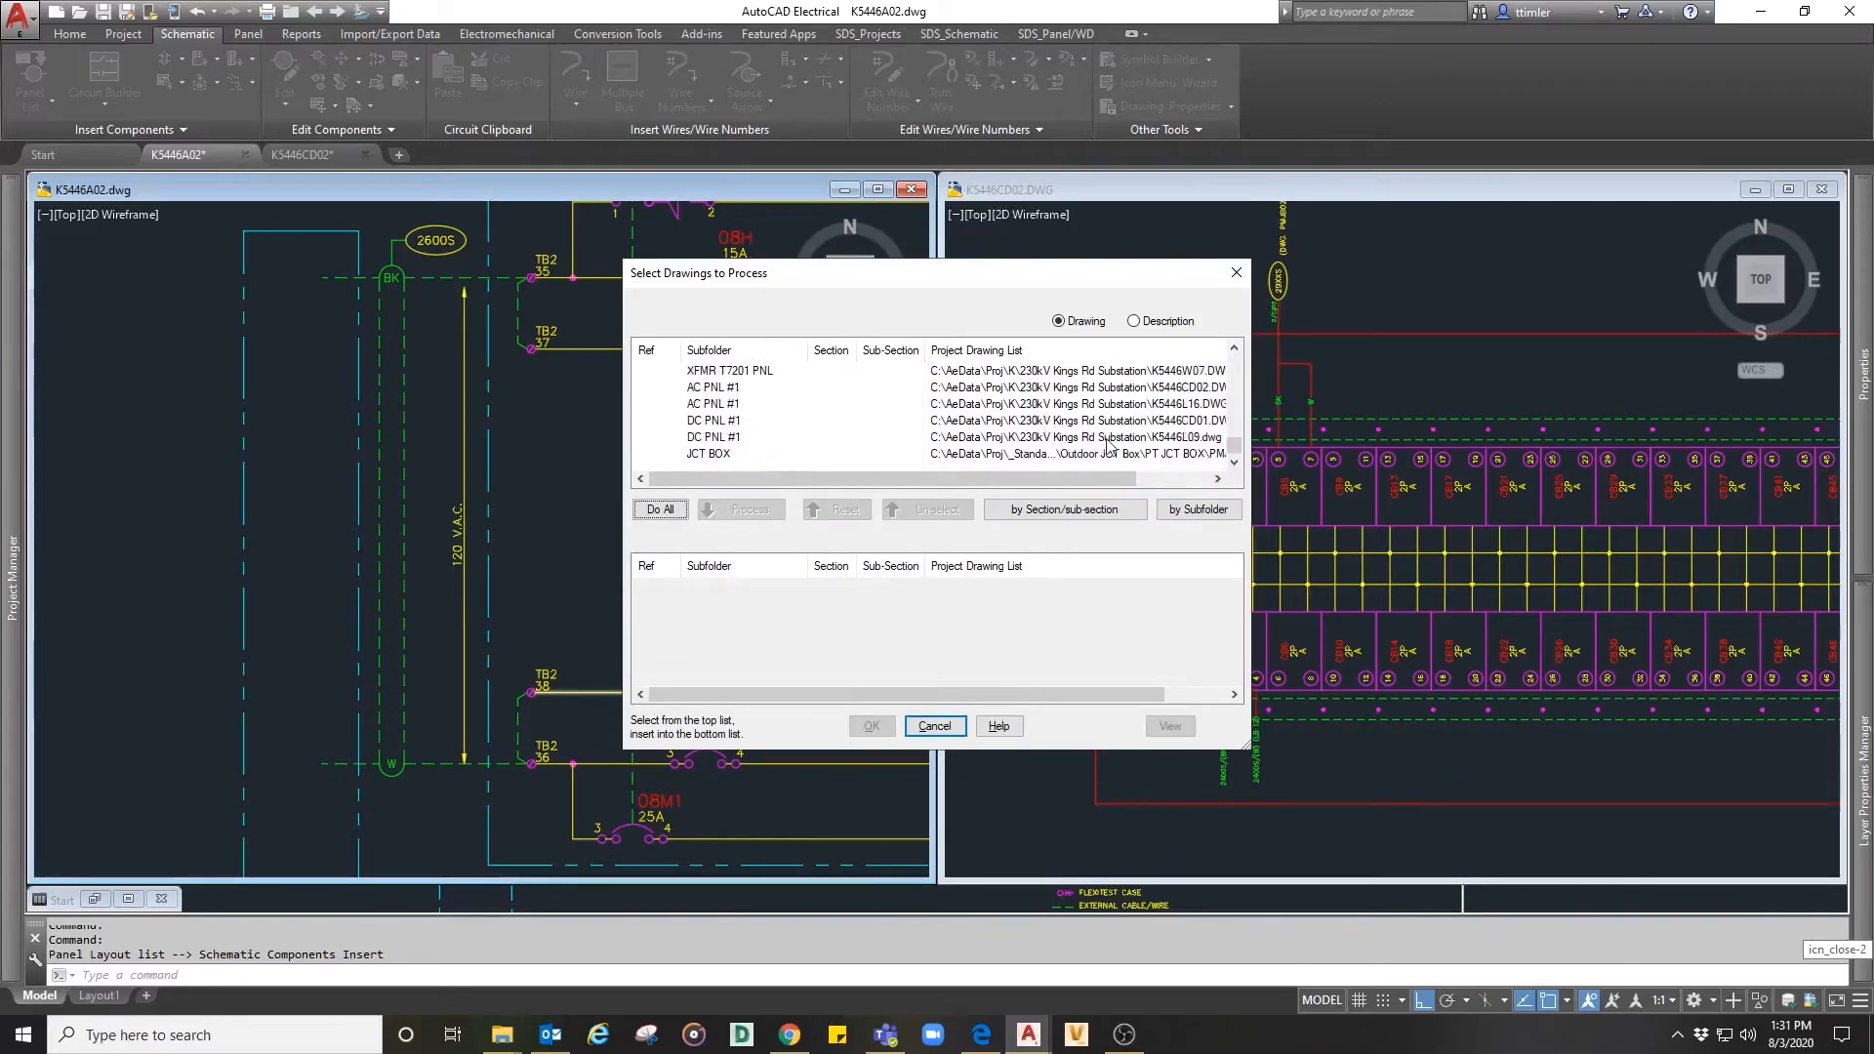
scroll(1181, 444, "up", 2)
left_click(1186, 453)
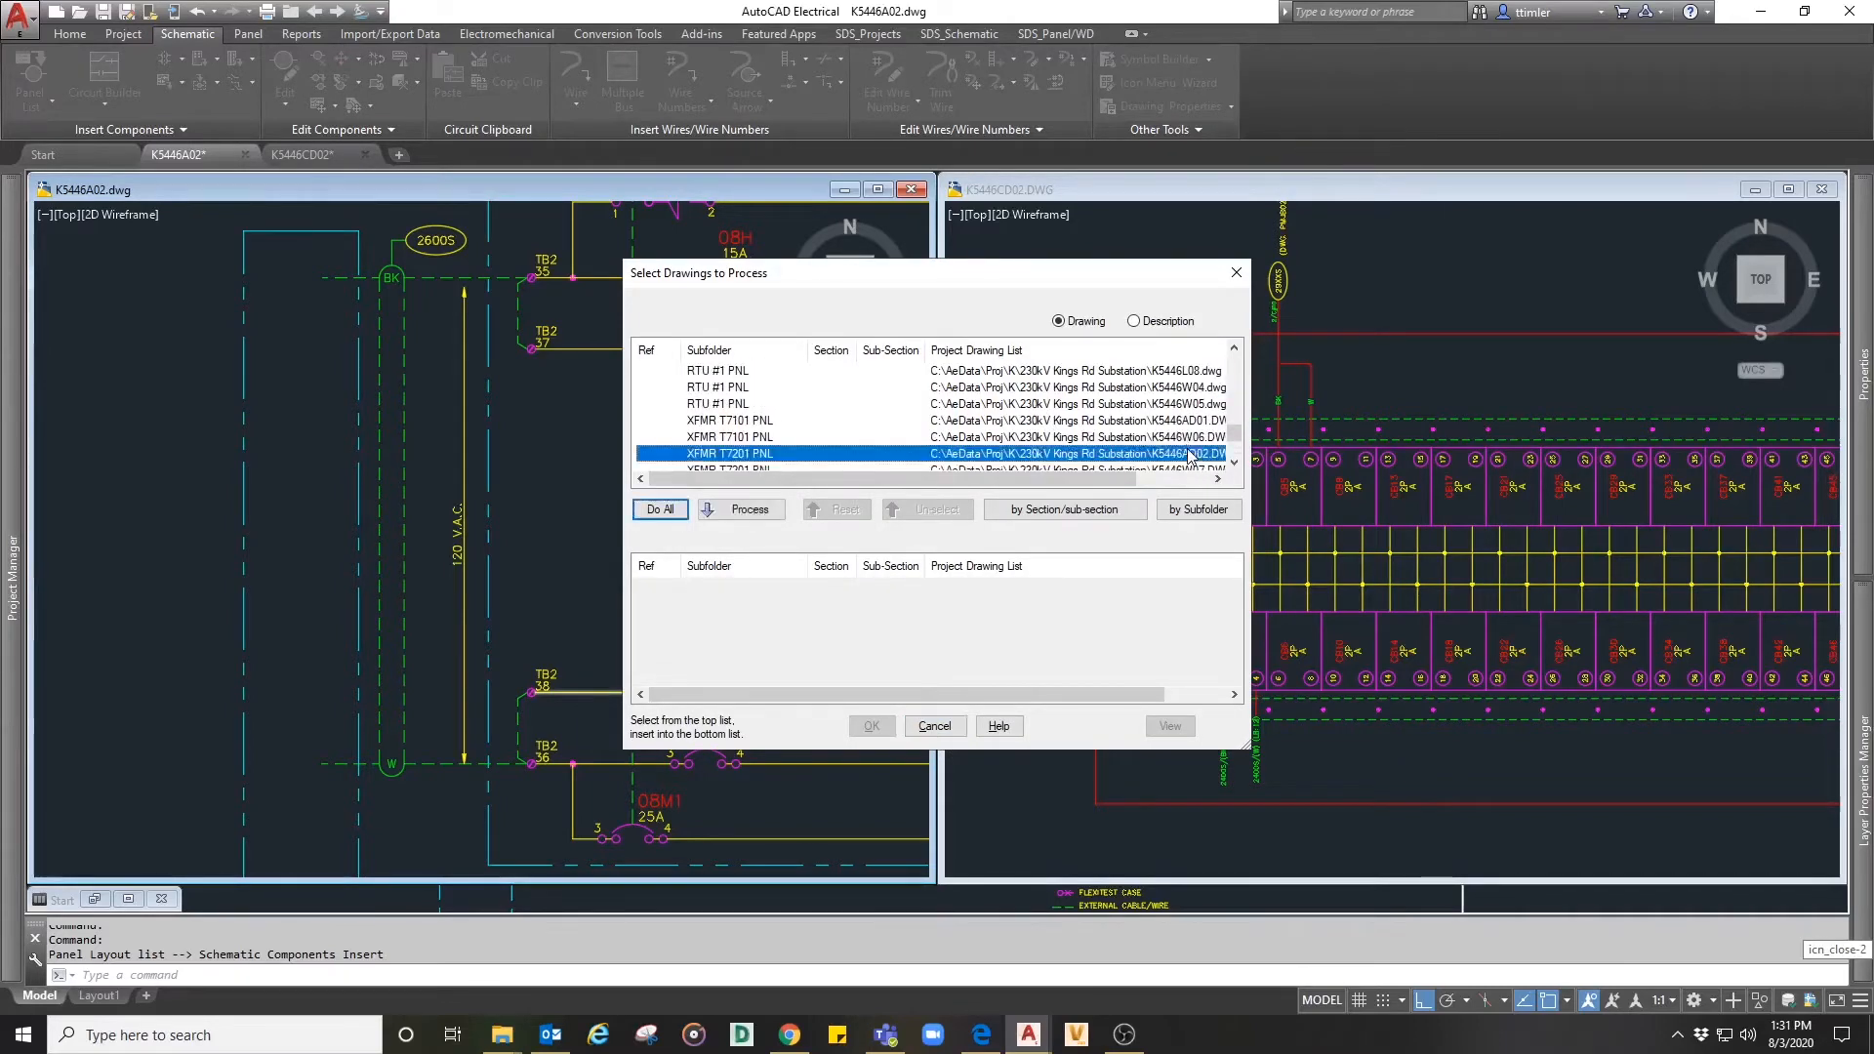
scroll(1189, 459, "down", 1)
left_click(1189, 440)
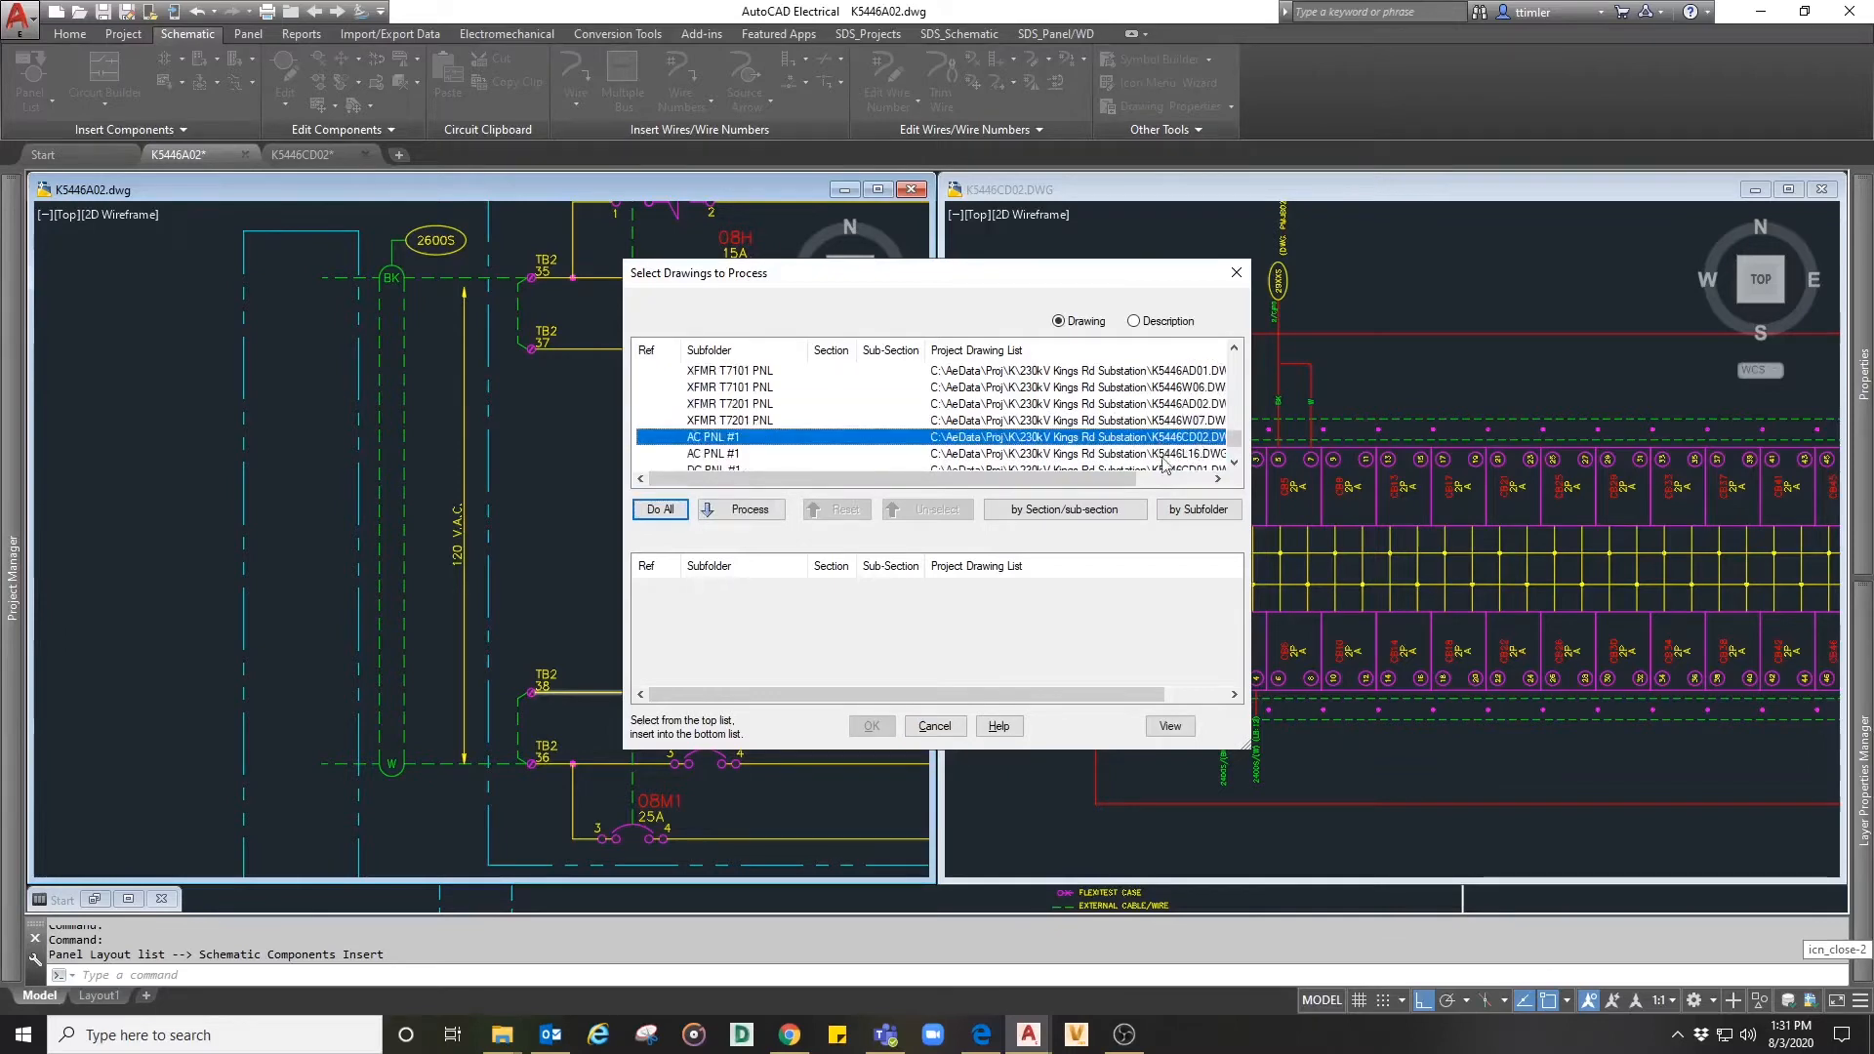
left_click(750, 509)
left_click(871, 726)
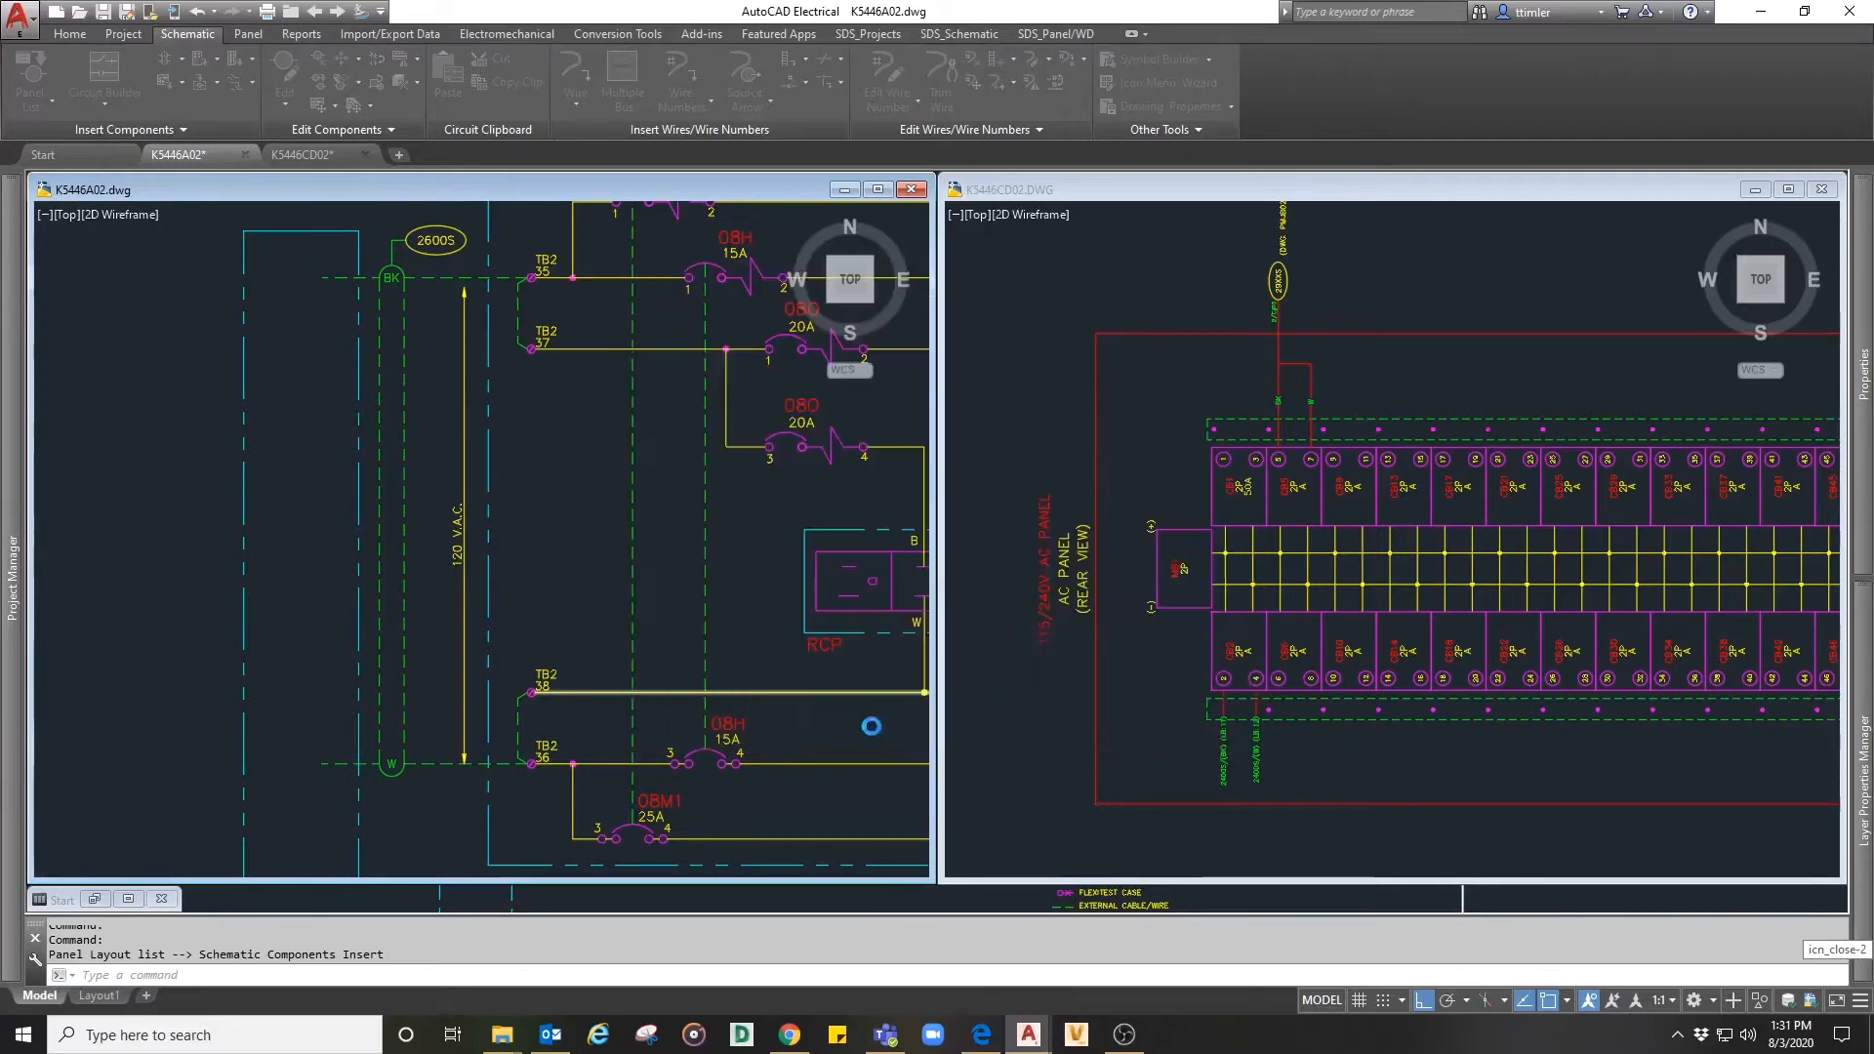
- Set the save location of the extracted panel list to the Documents folder inside AeData on the C drive
left_click(343, 582)
left_click(343, 608)
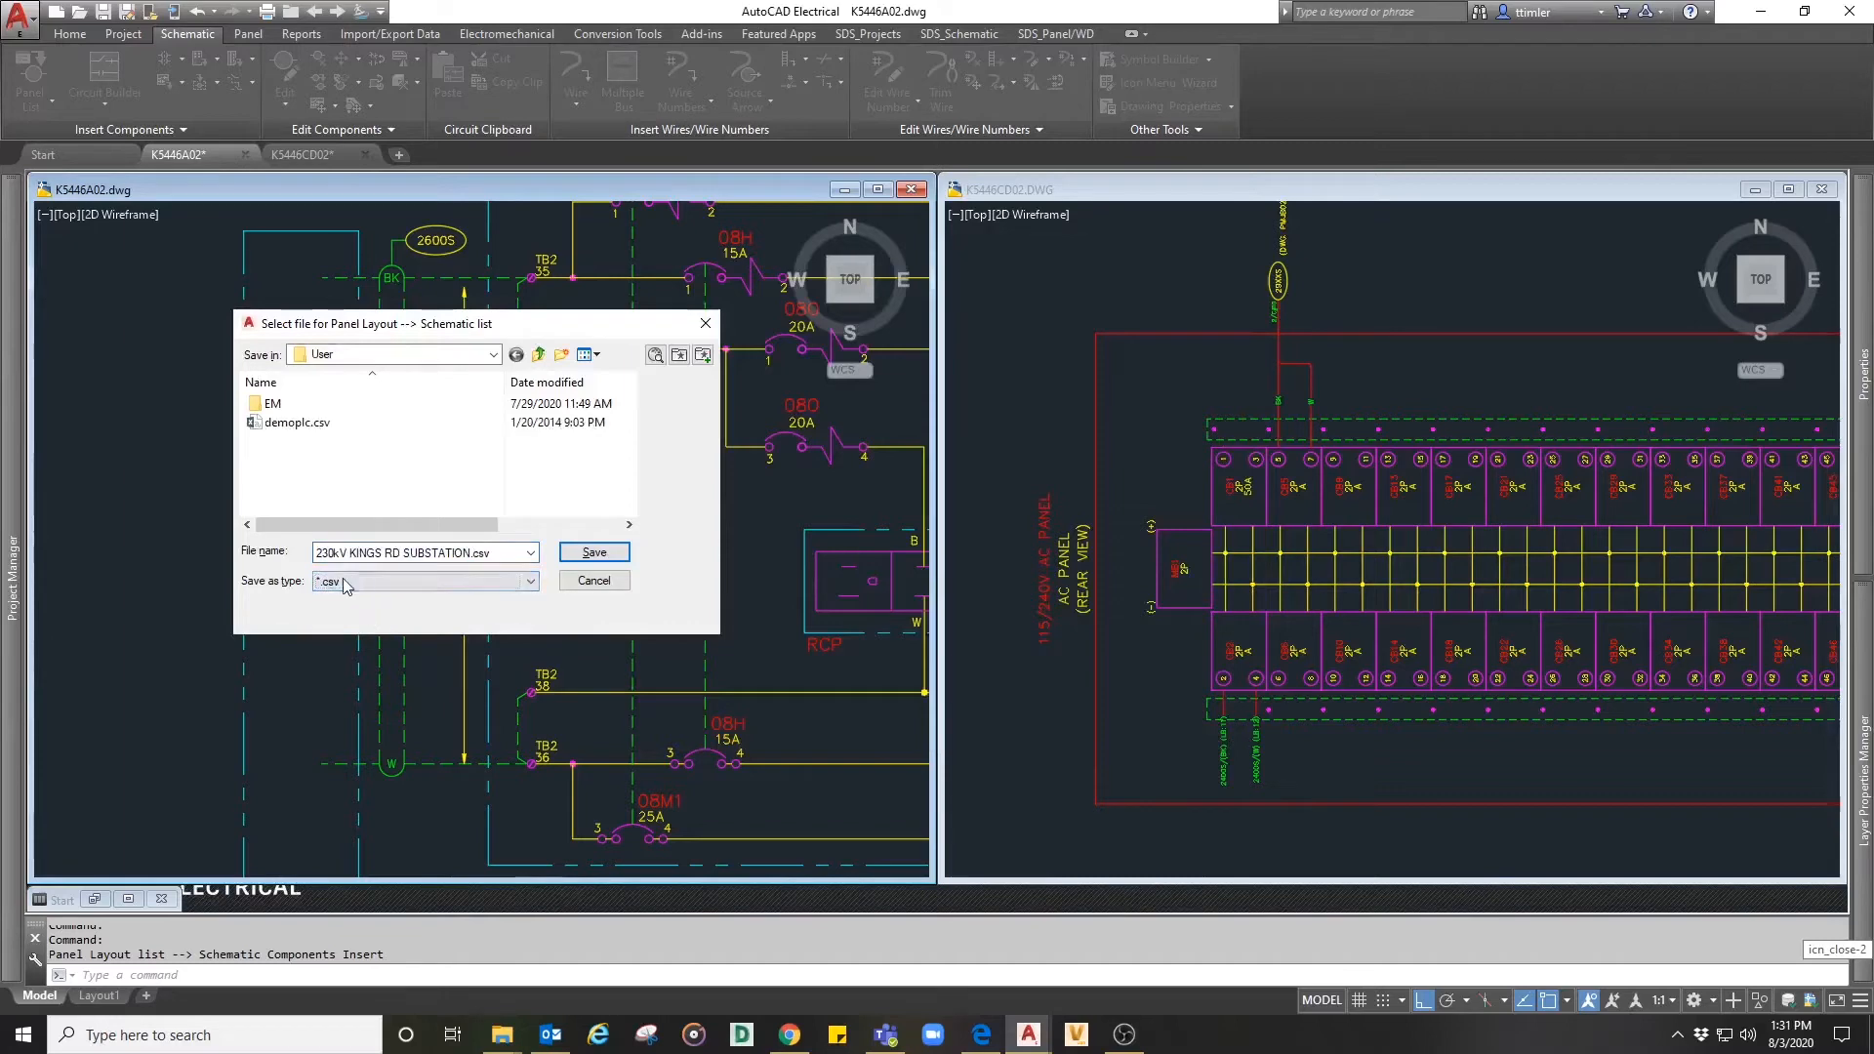
left_click(495, 355)
scroll(361, 444, "up", 4)
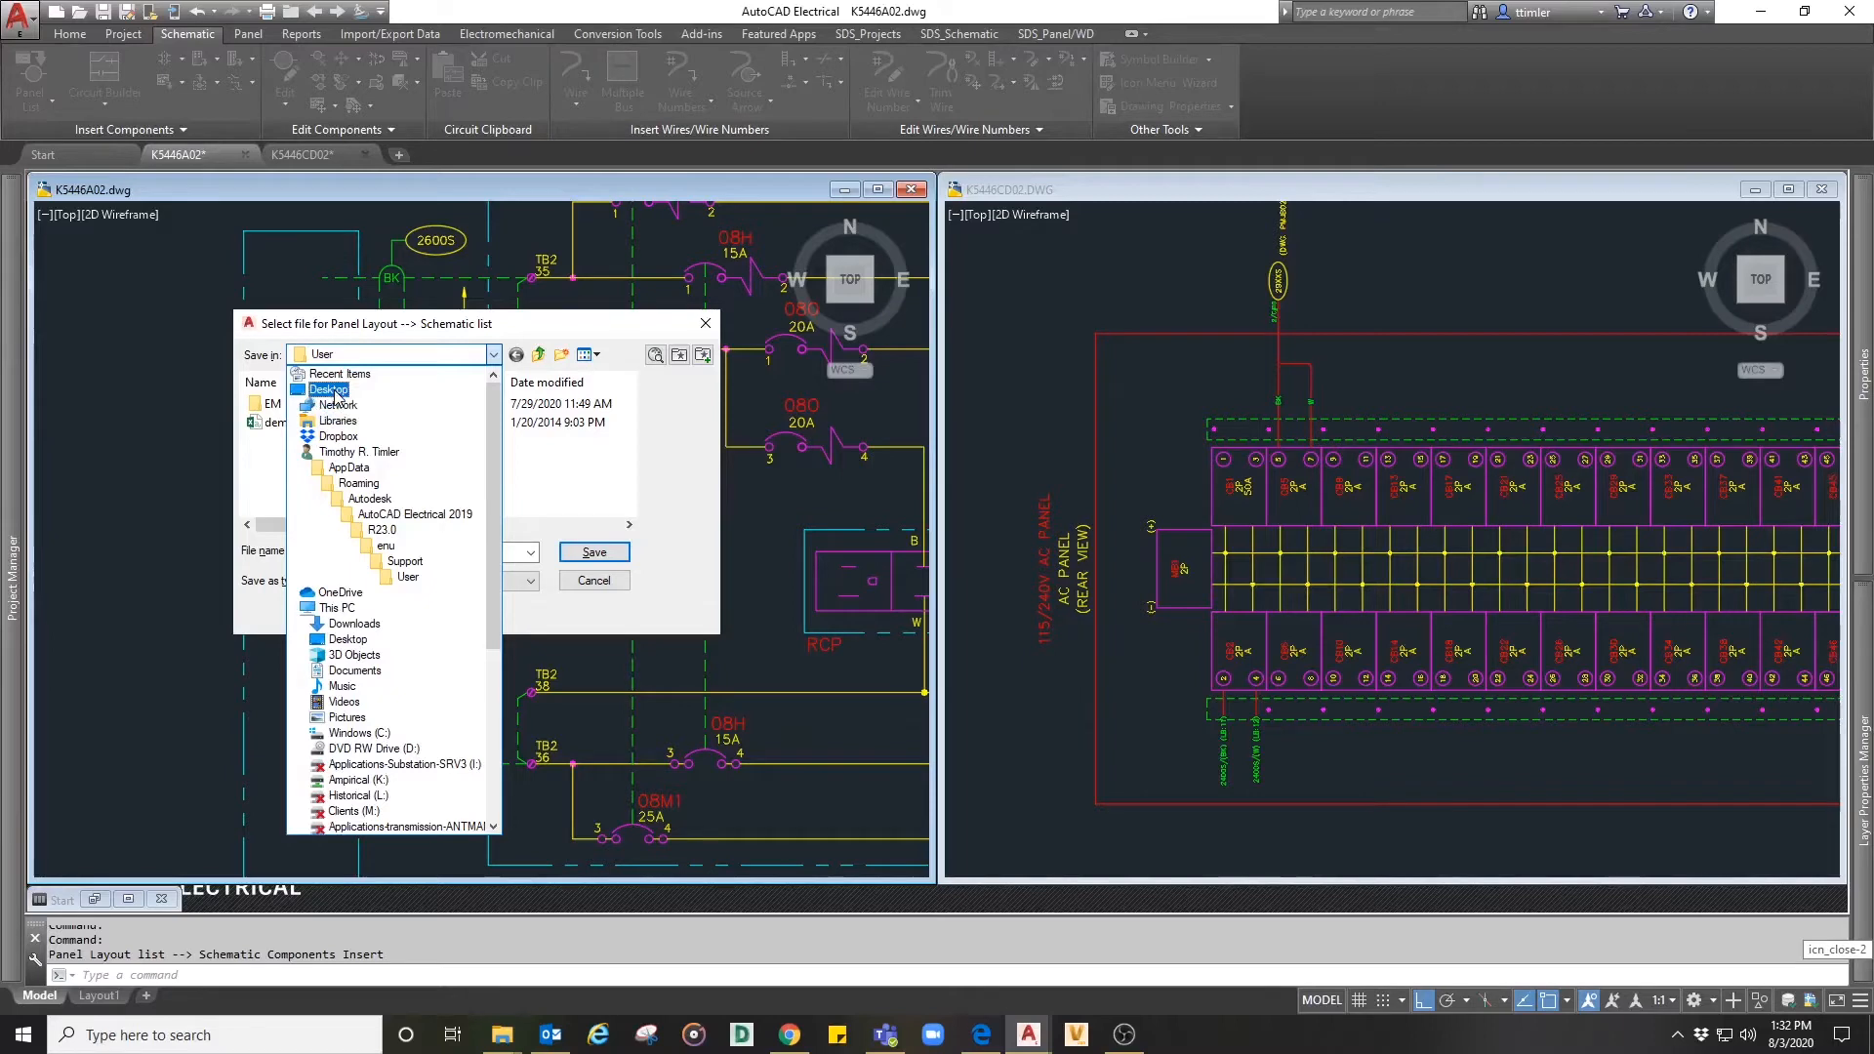
left_click(354, 733)
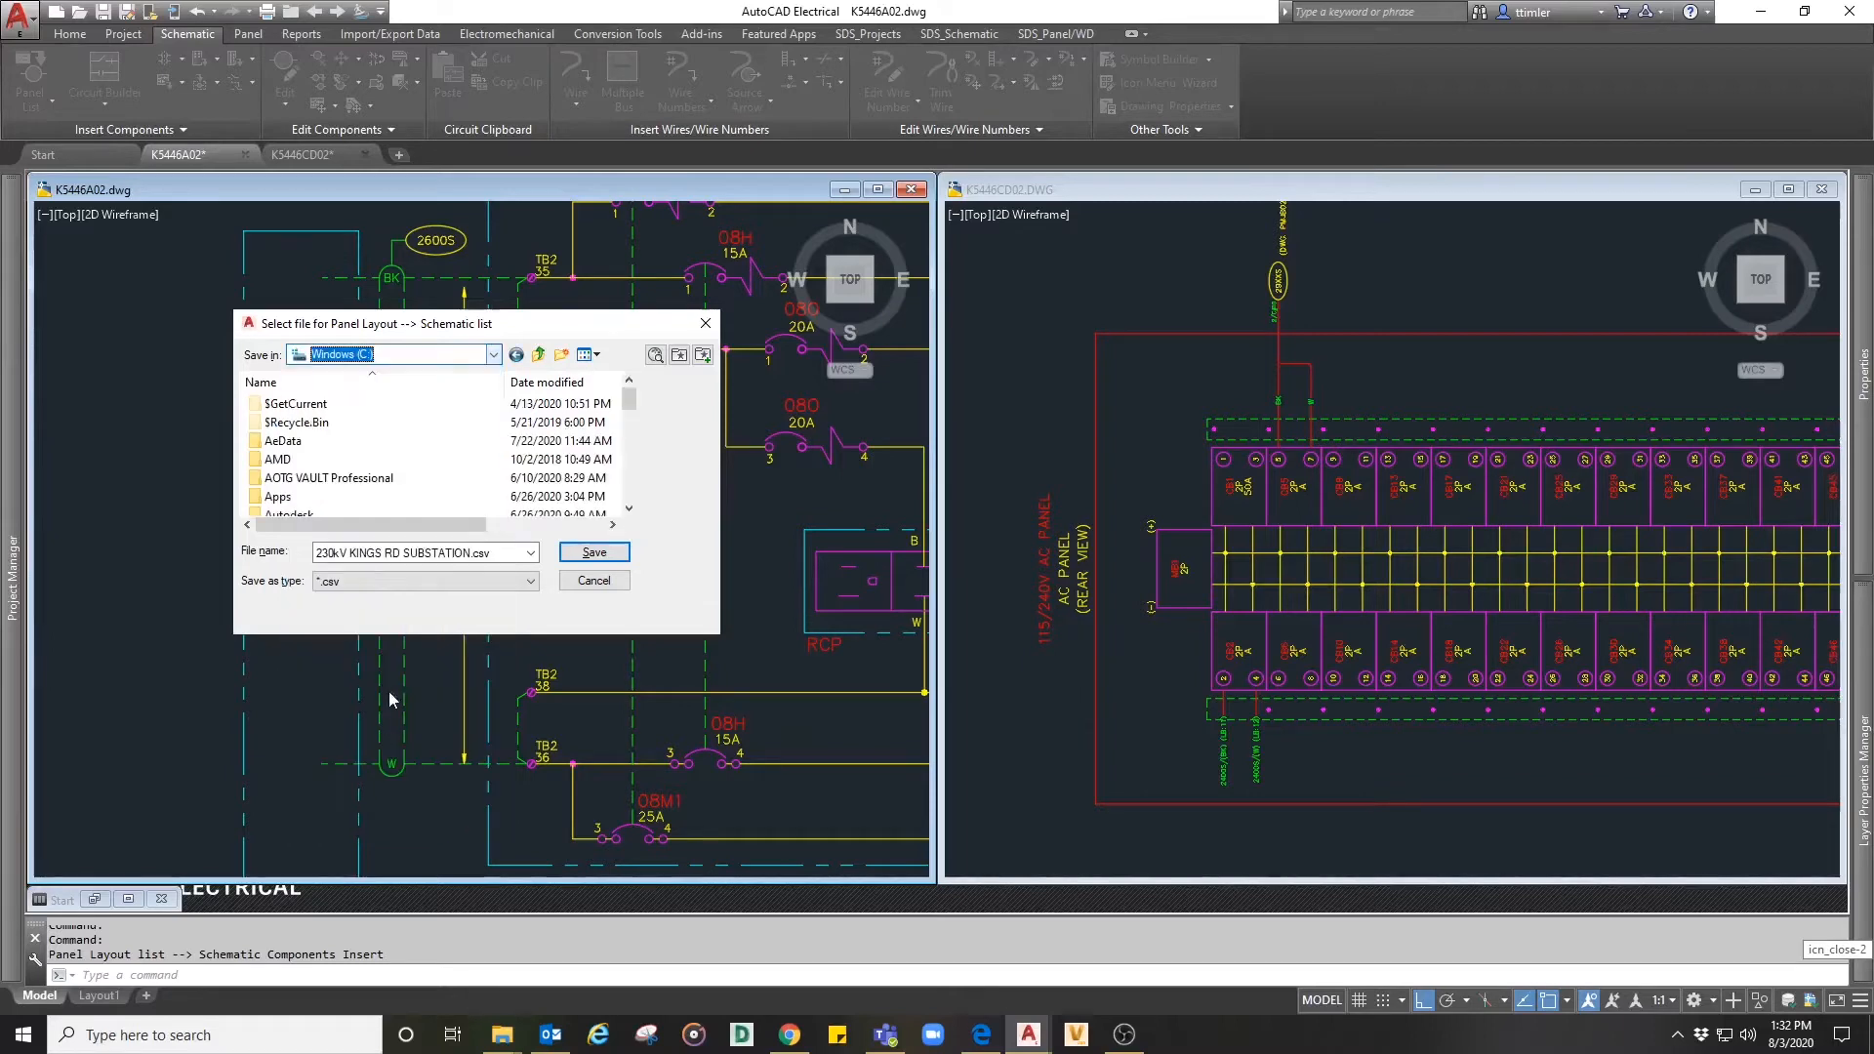
double_click(288, 440)
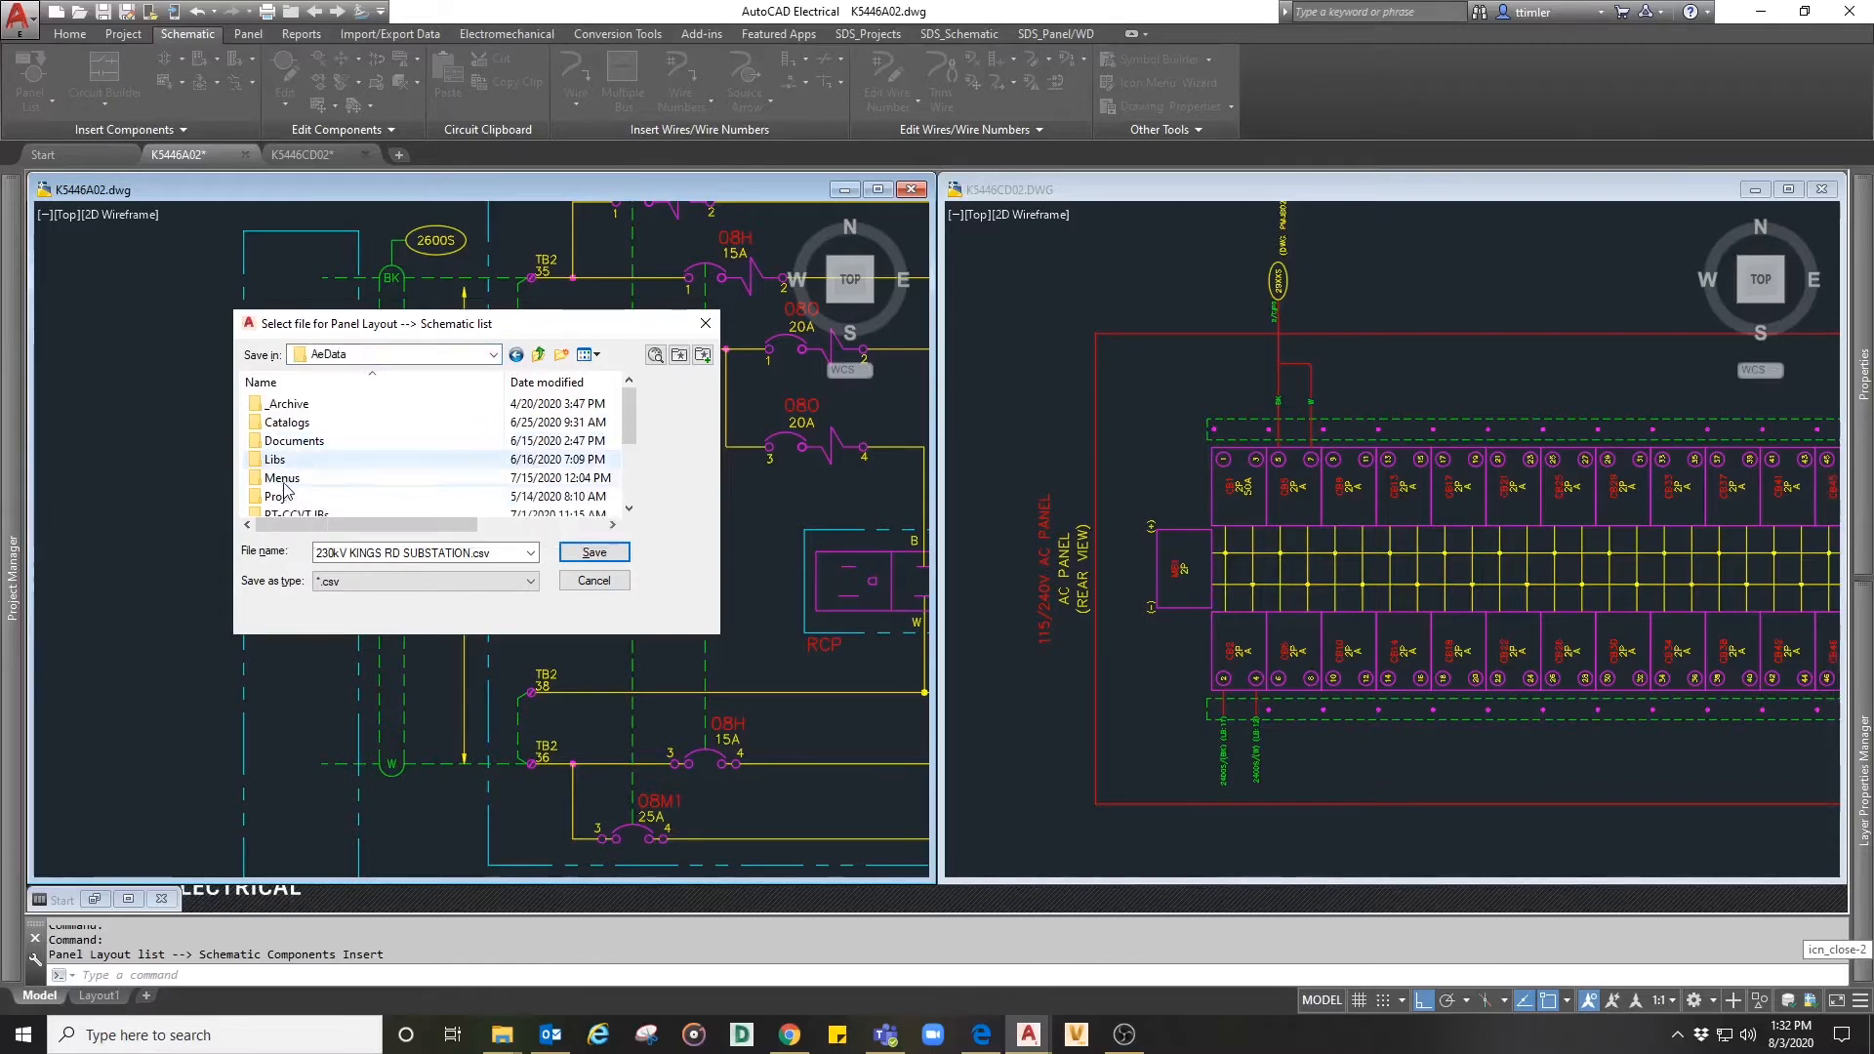
scroll(291, 479, "down", 1)
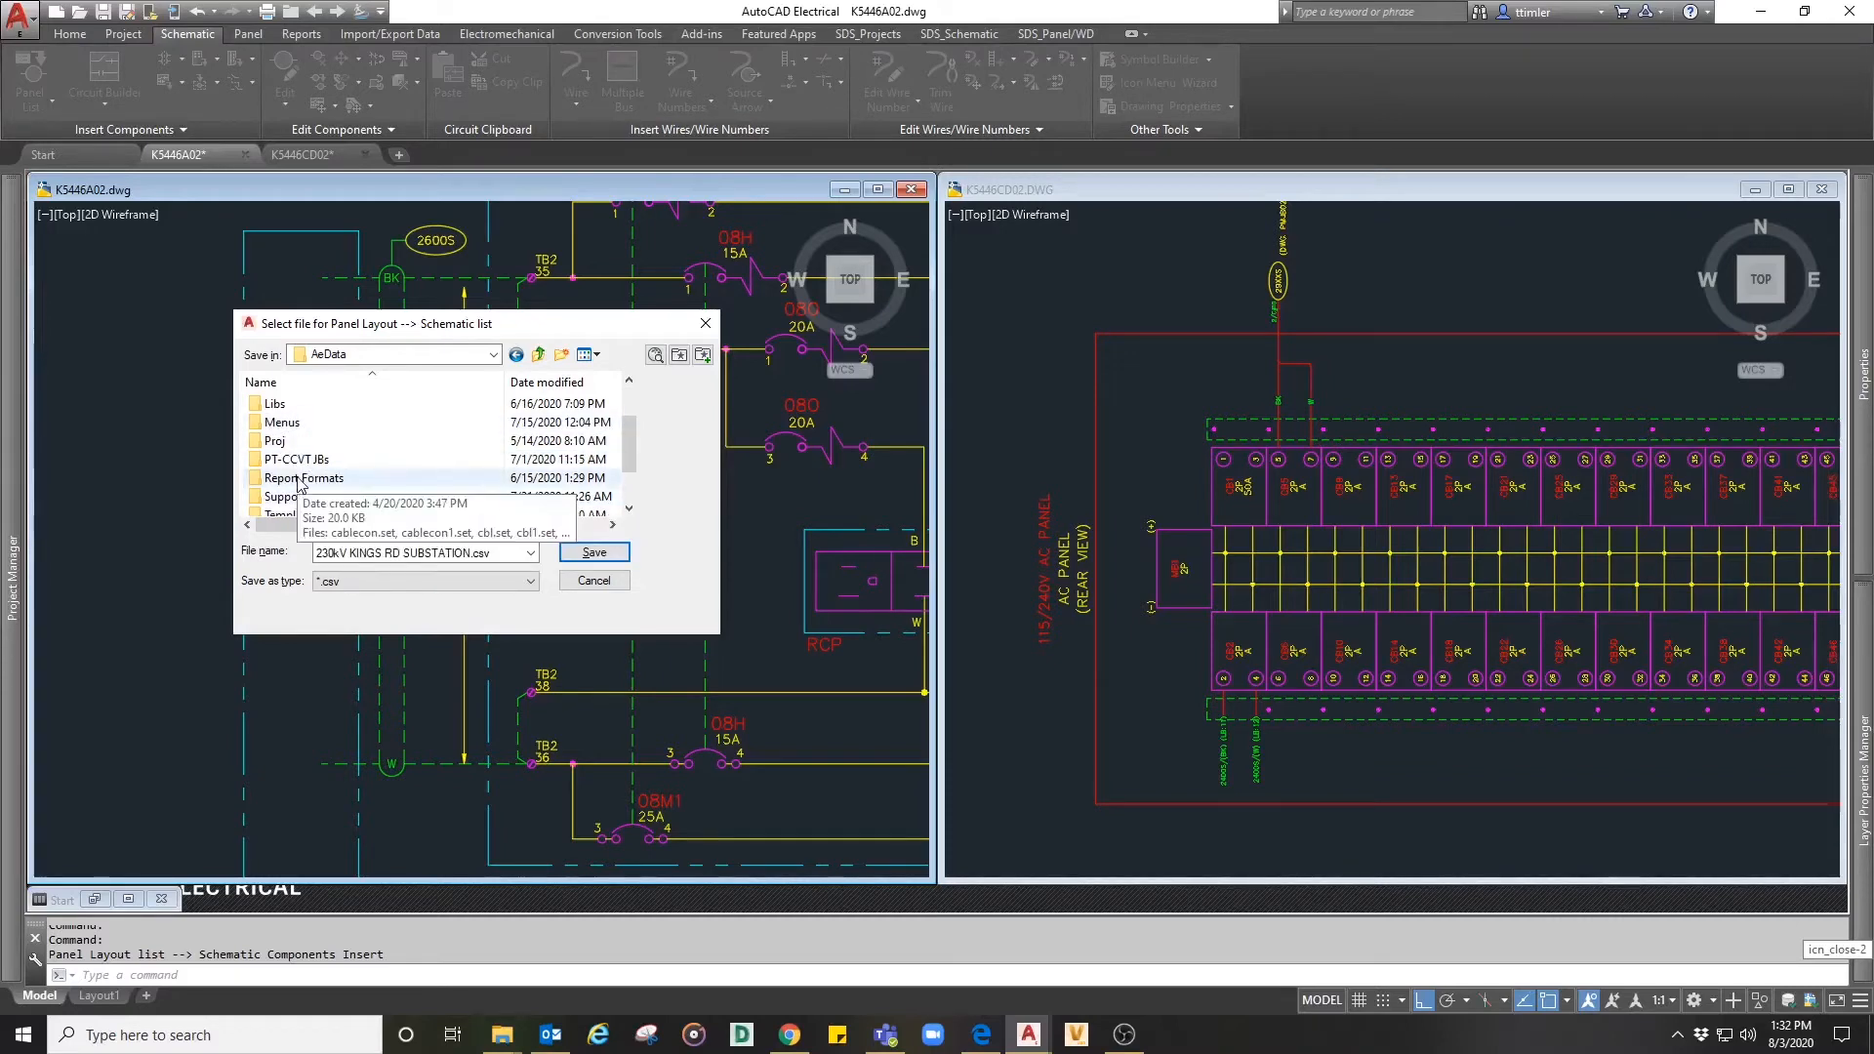
scroll(299, 483, "up", 1)
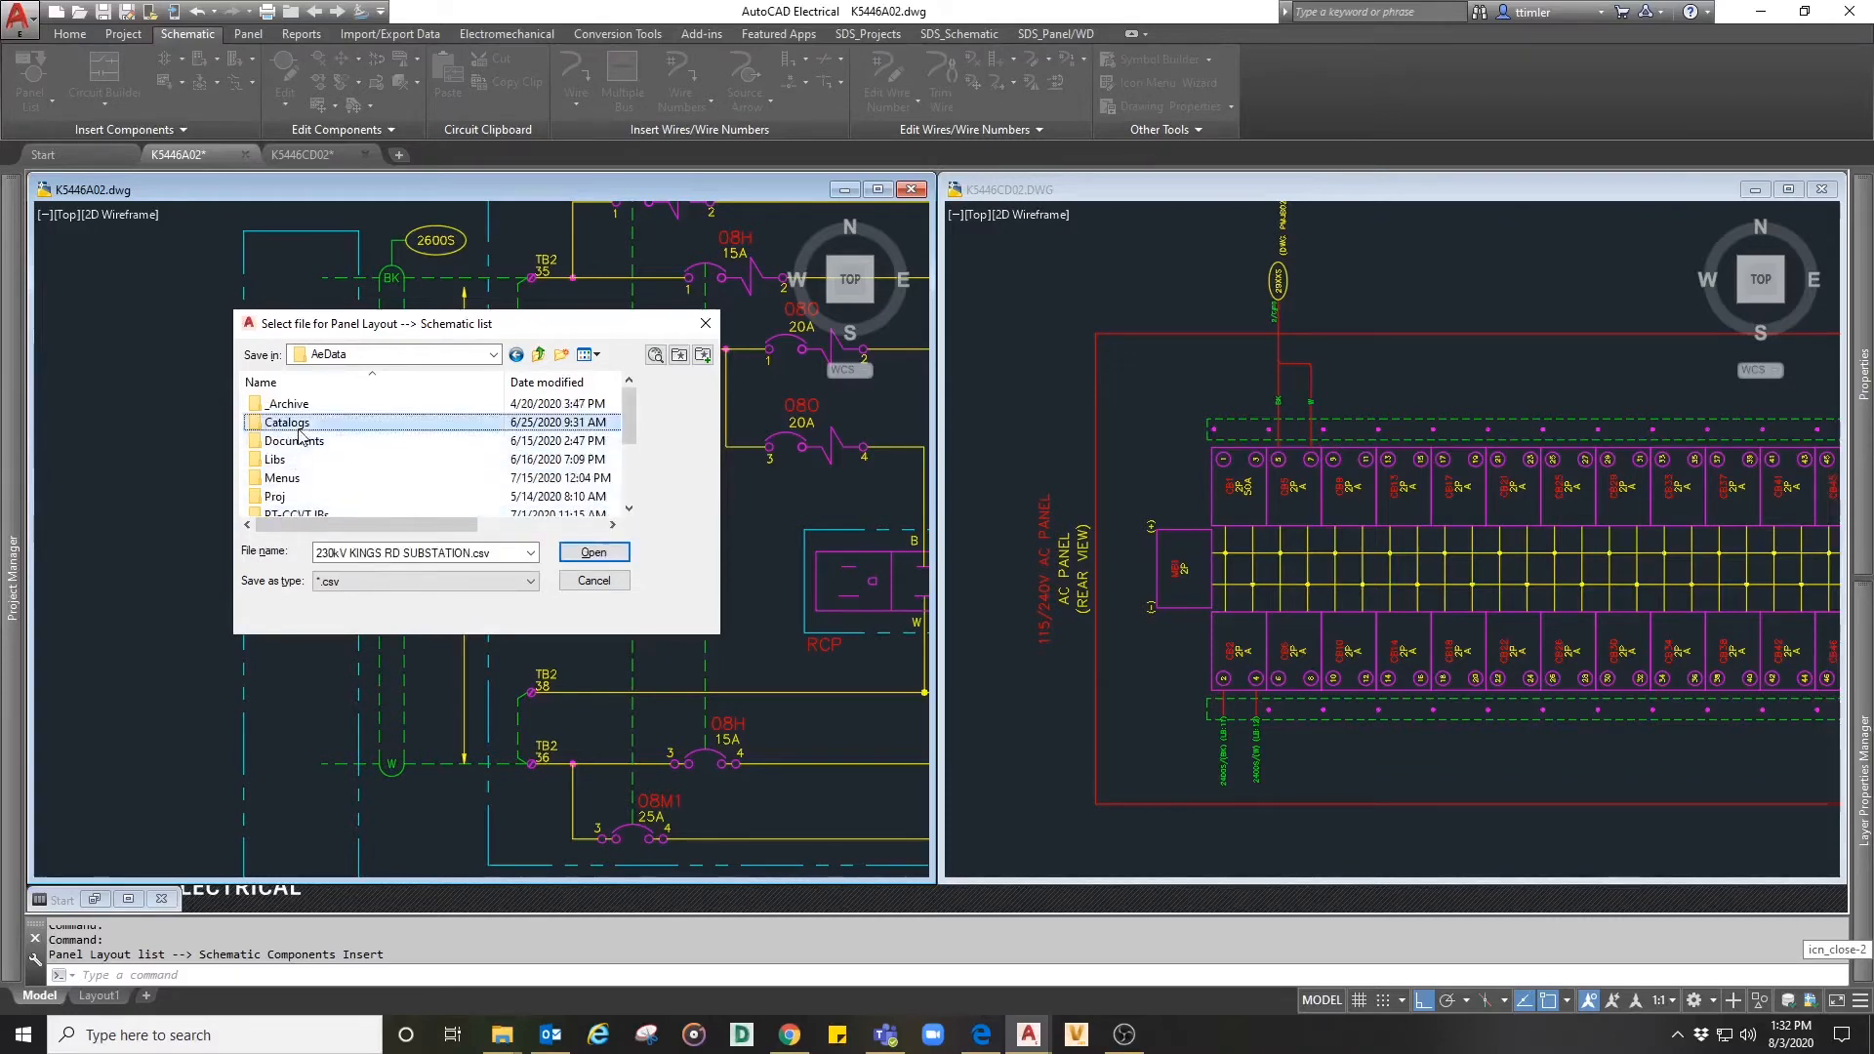
double_click(298, 442)
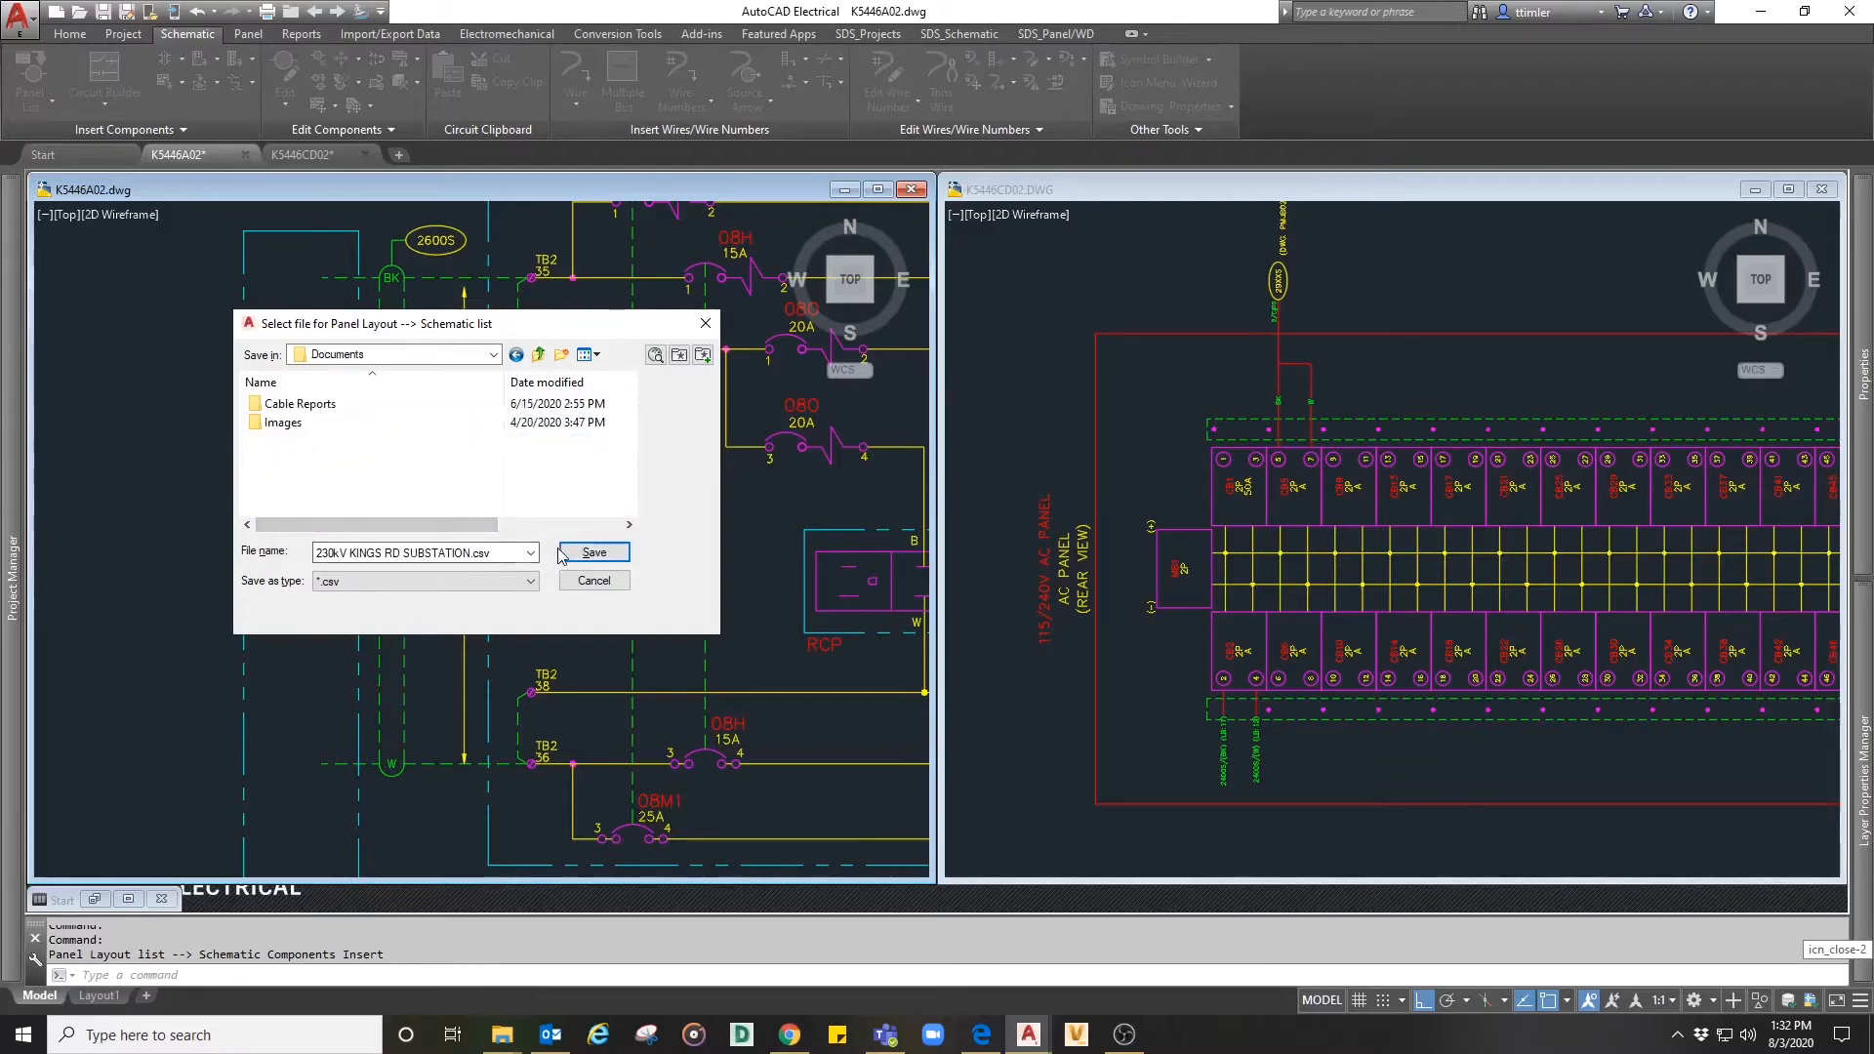
- Name the extracted list file AC DIST PNL.csv and save it
double_click(469, 552)
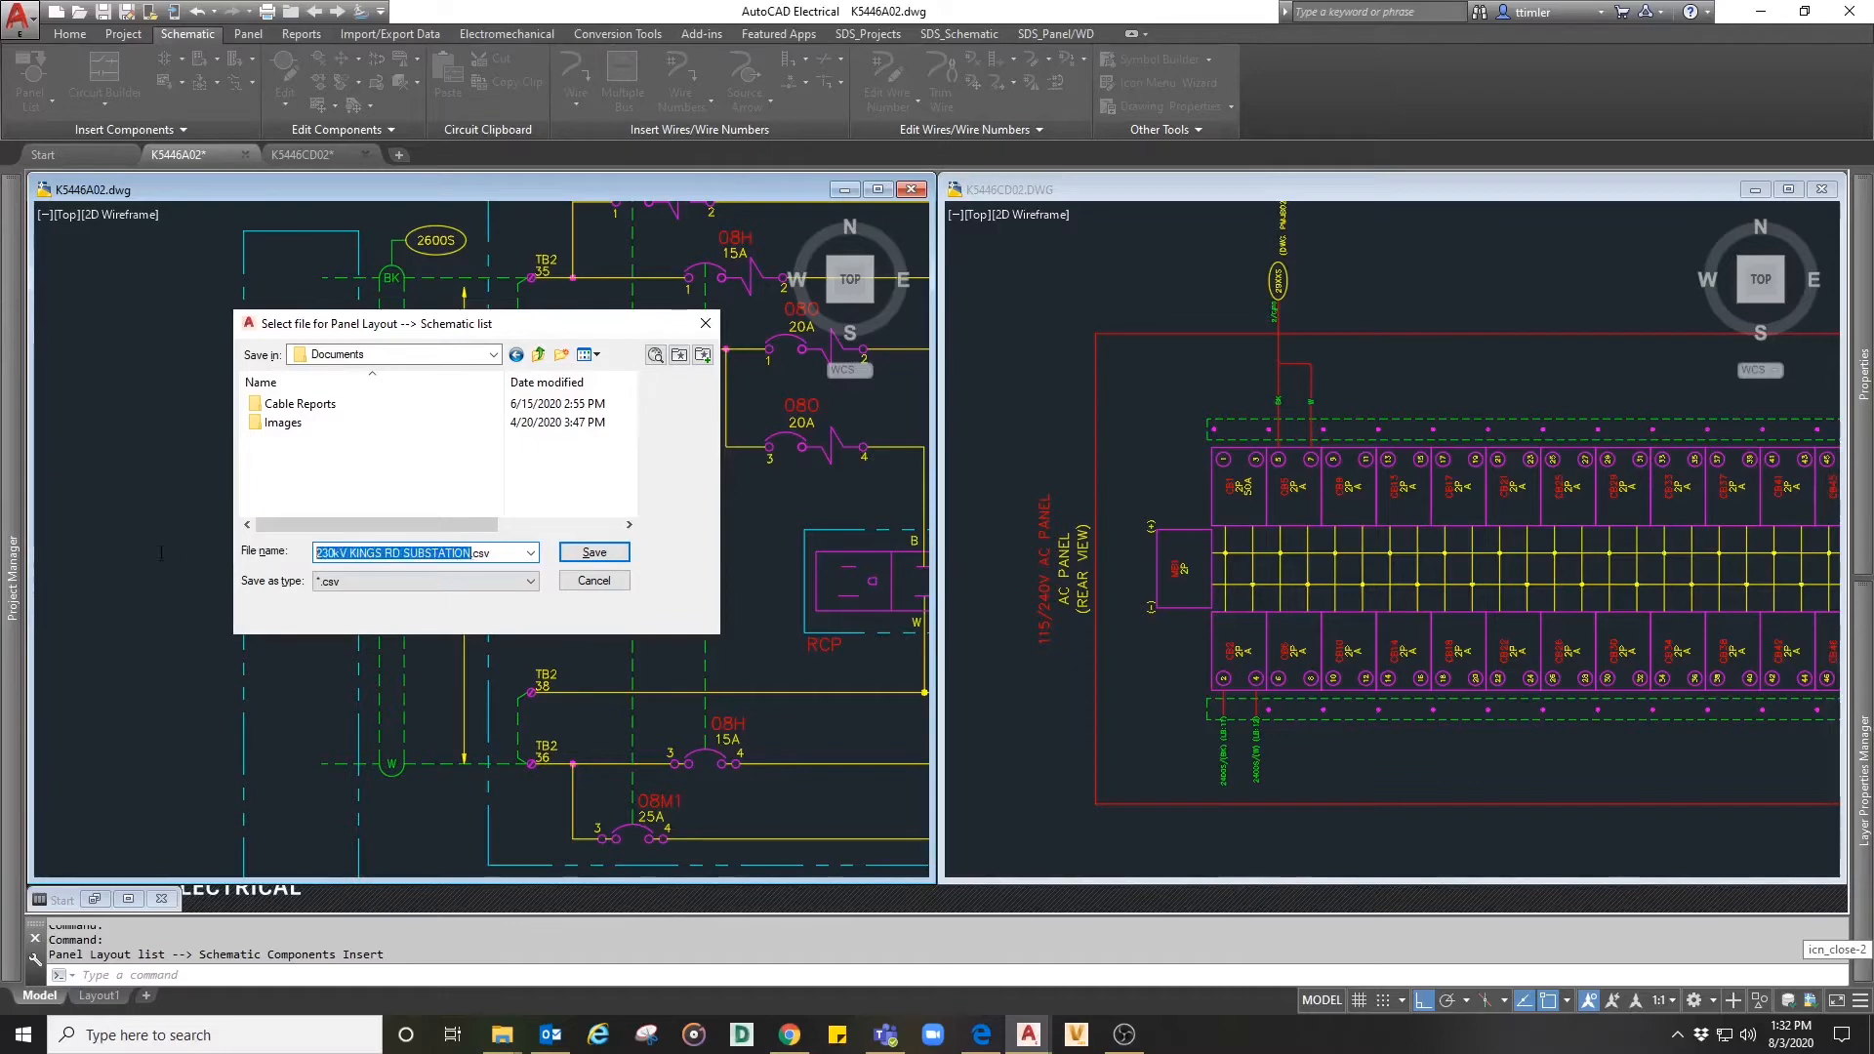
type("SC")
type(" DIST")
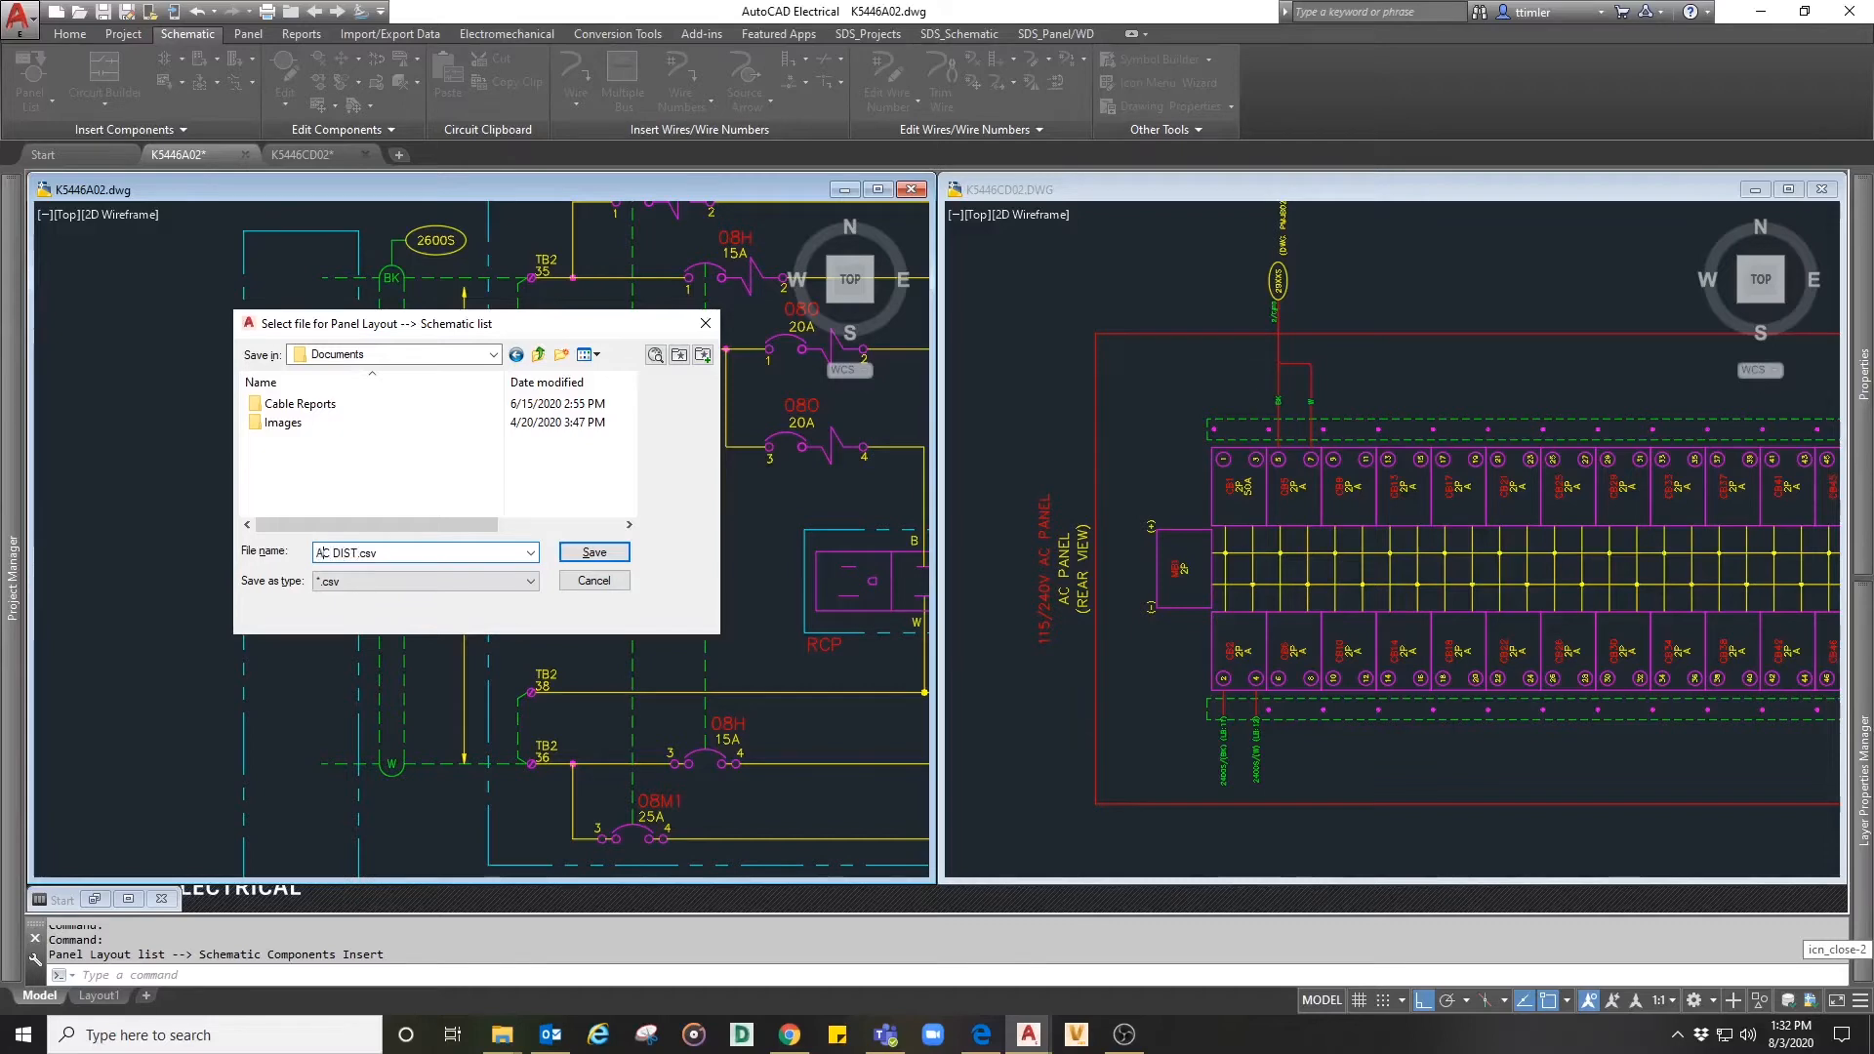
type("PNL")
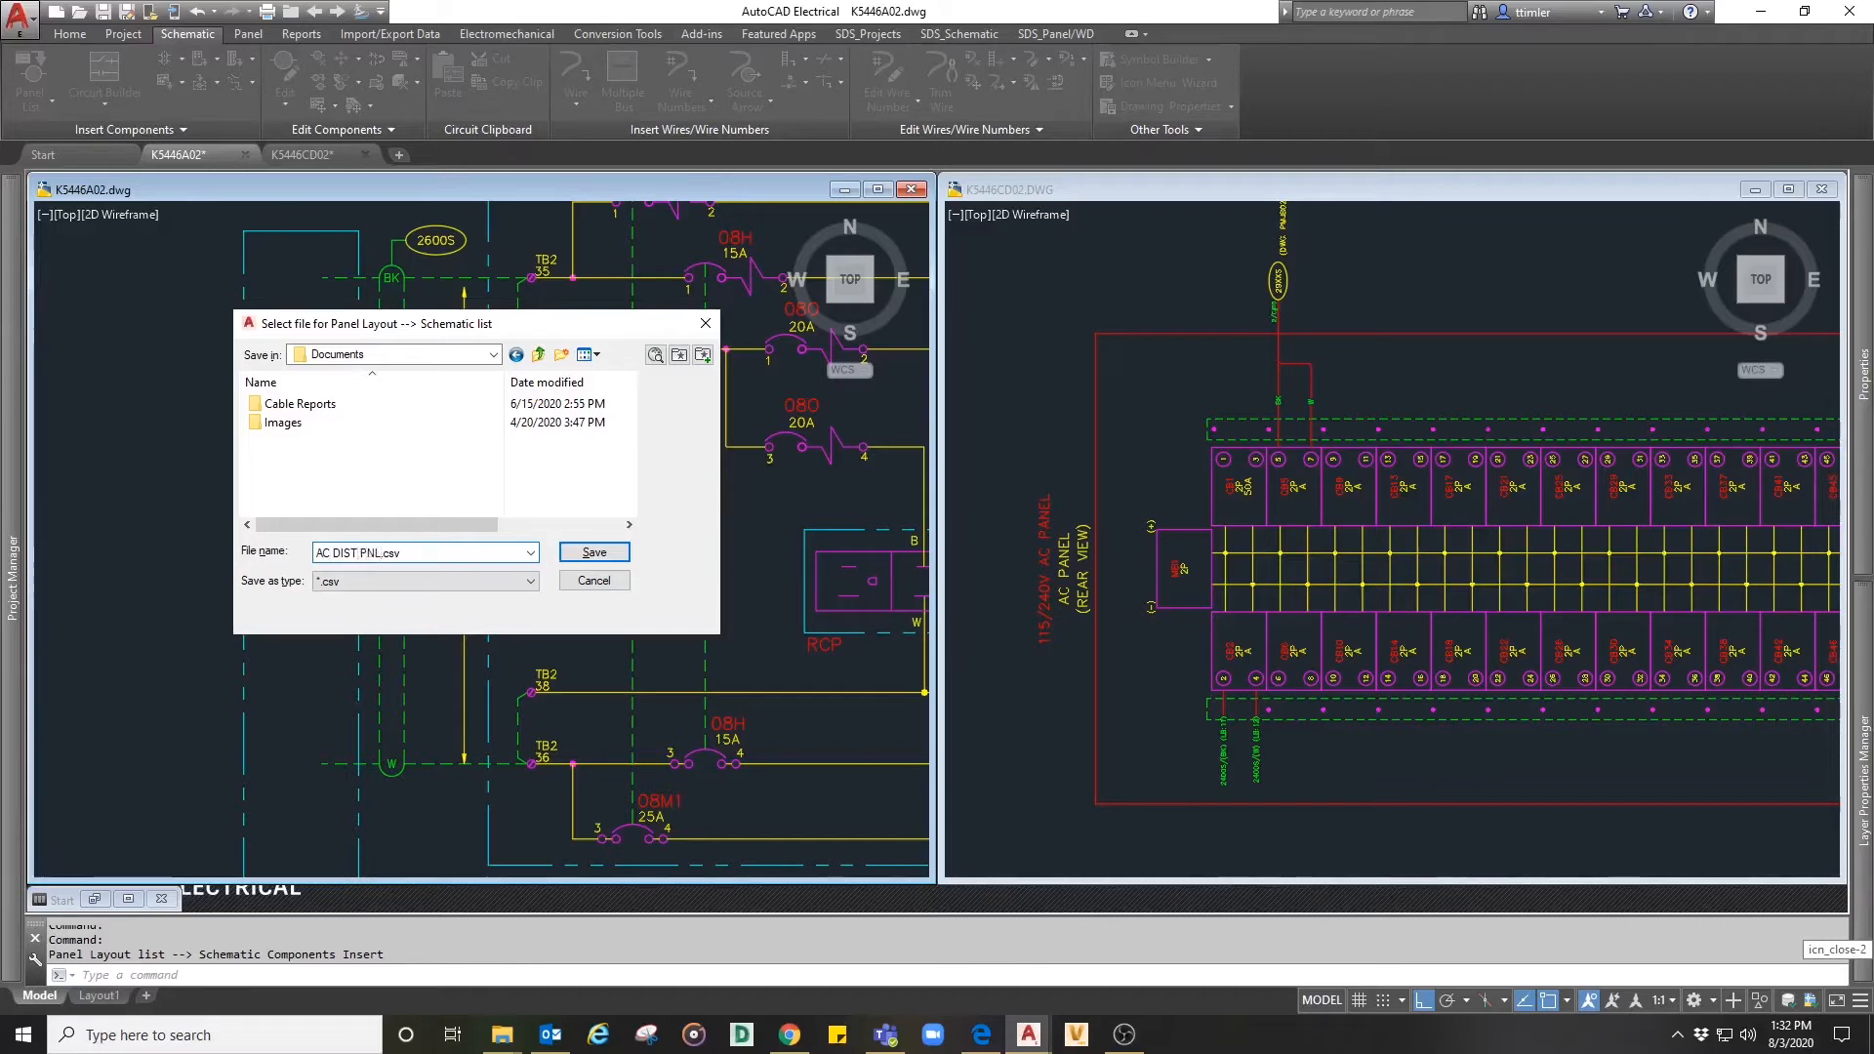
left_click(595, 553)
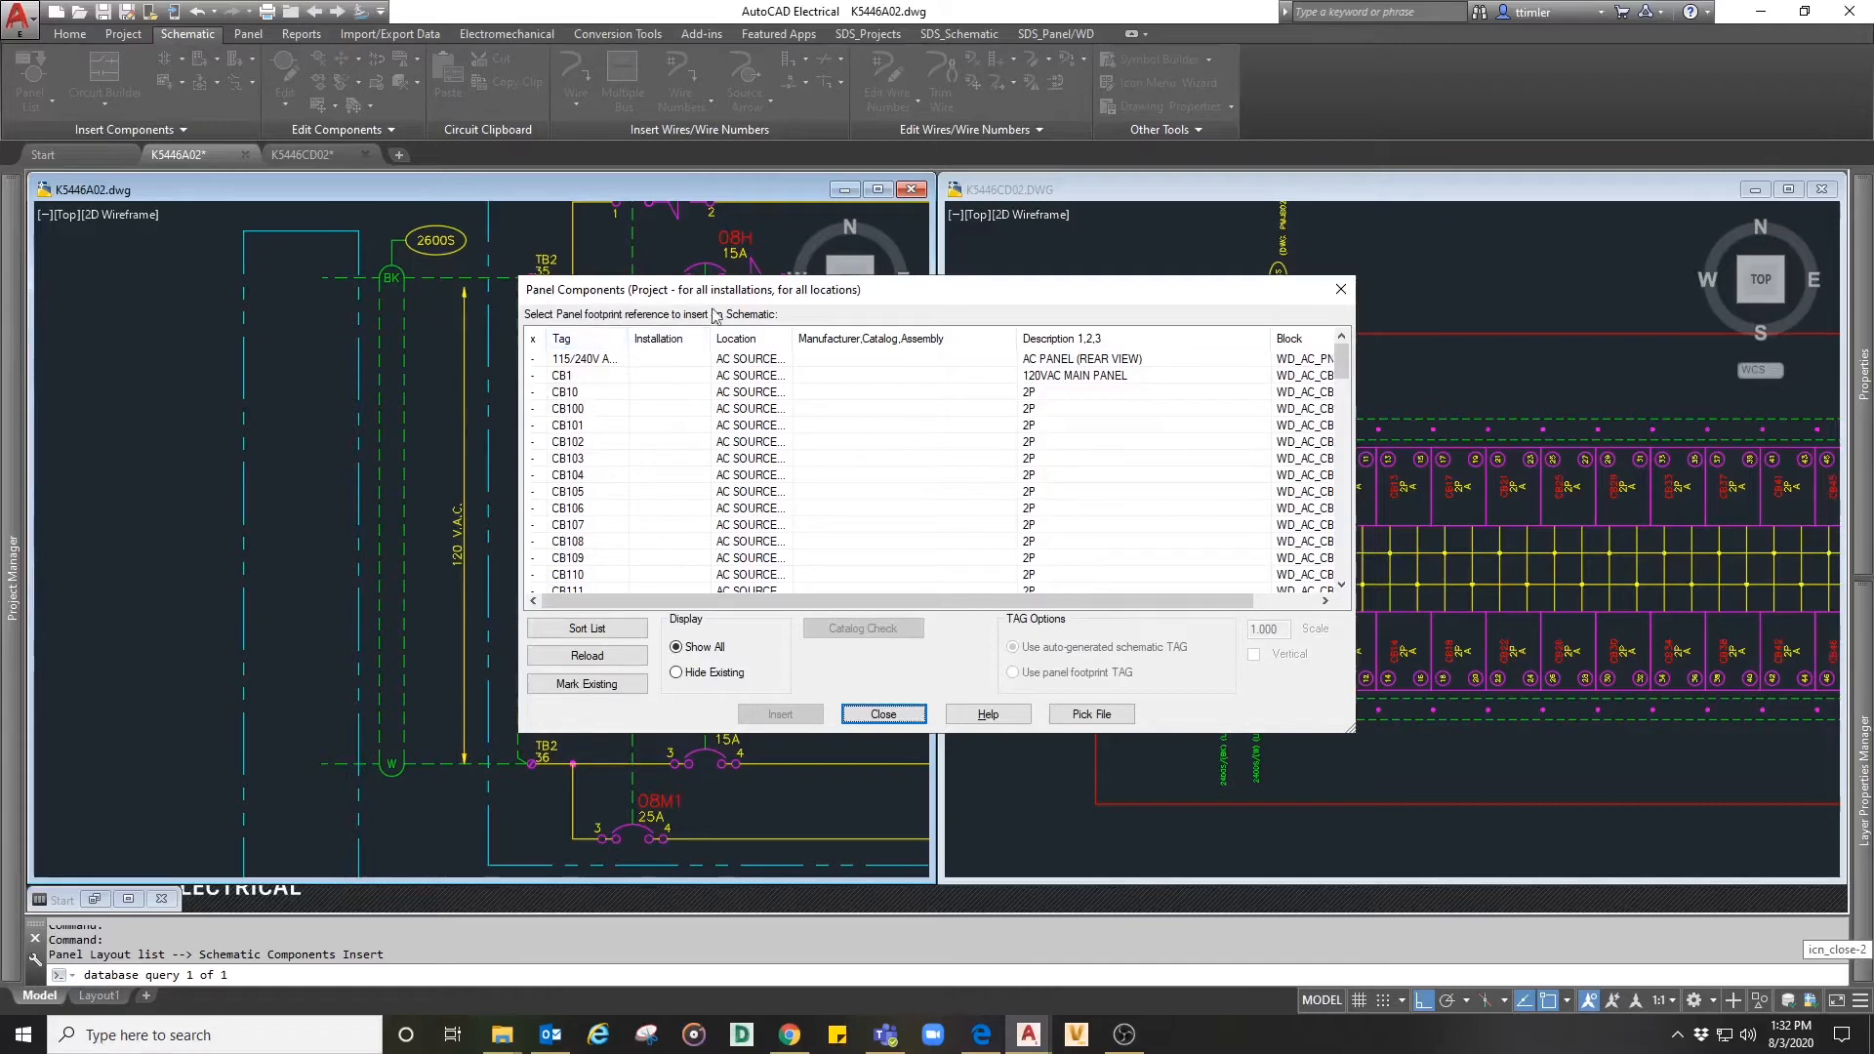
- Choose the CB1 120VAC MAIN PANEL footprint for insertion, using the panel footprint tag
left_click(567, 377)
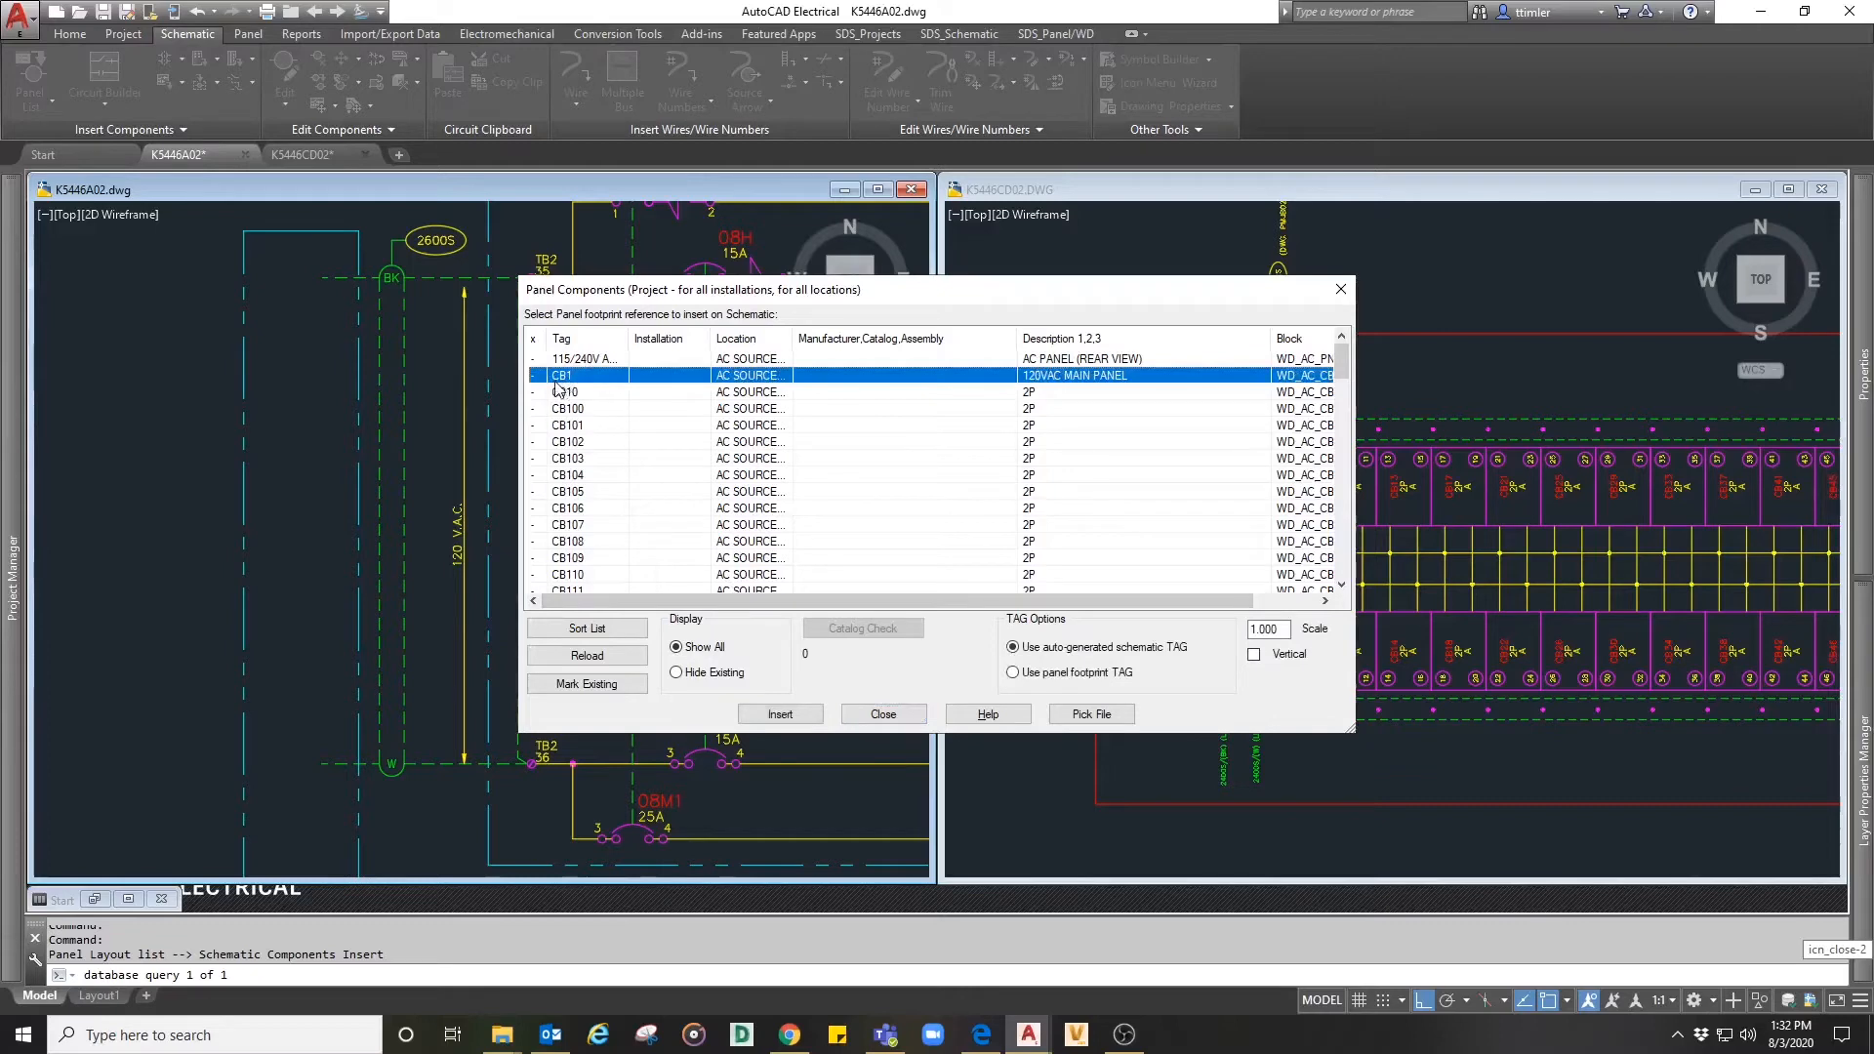
left_click(1015, 673)
left_click(782, 716)
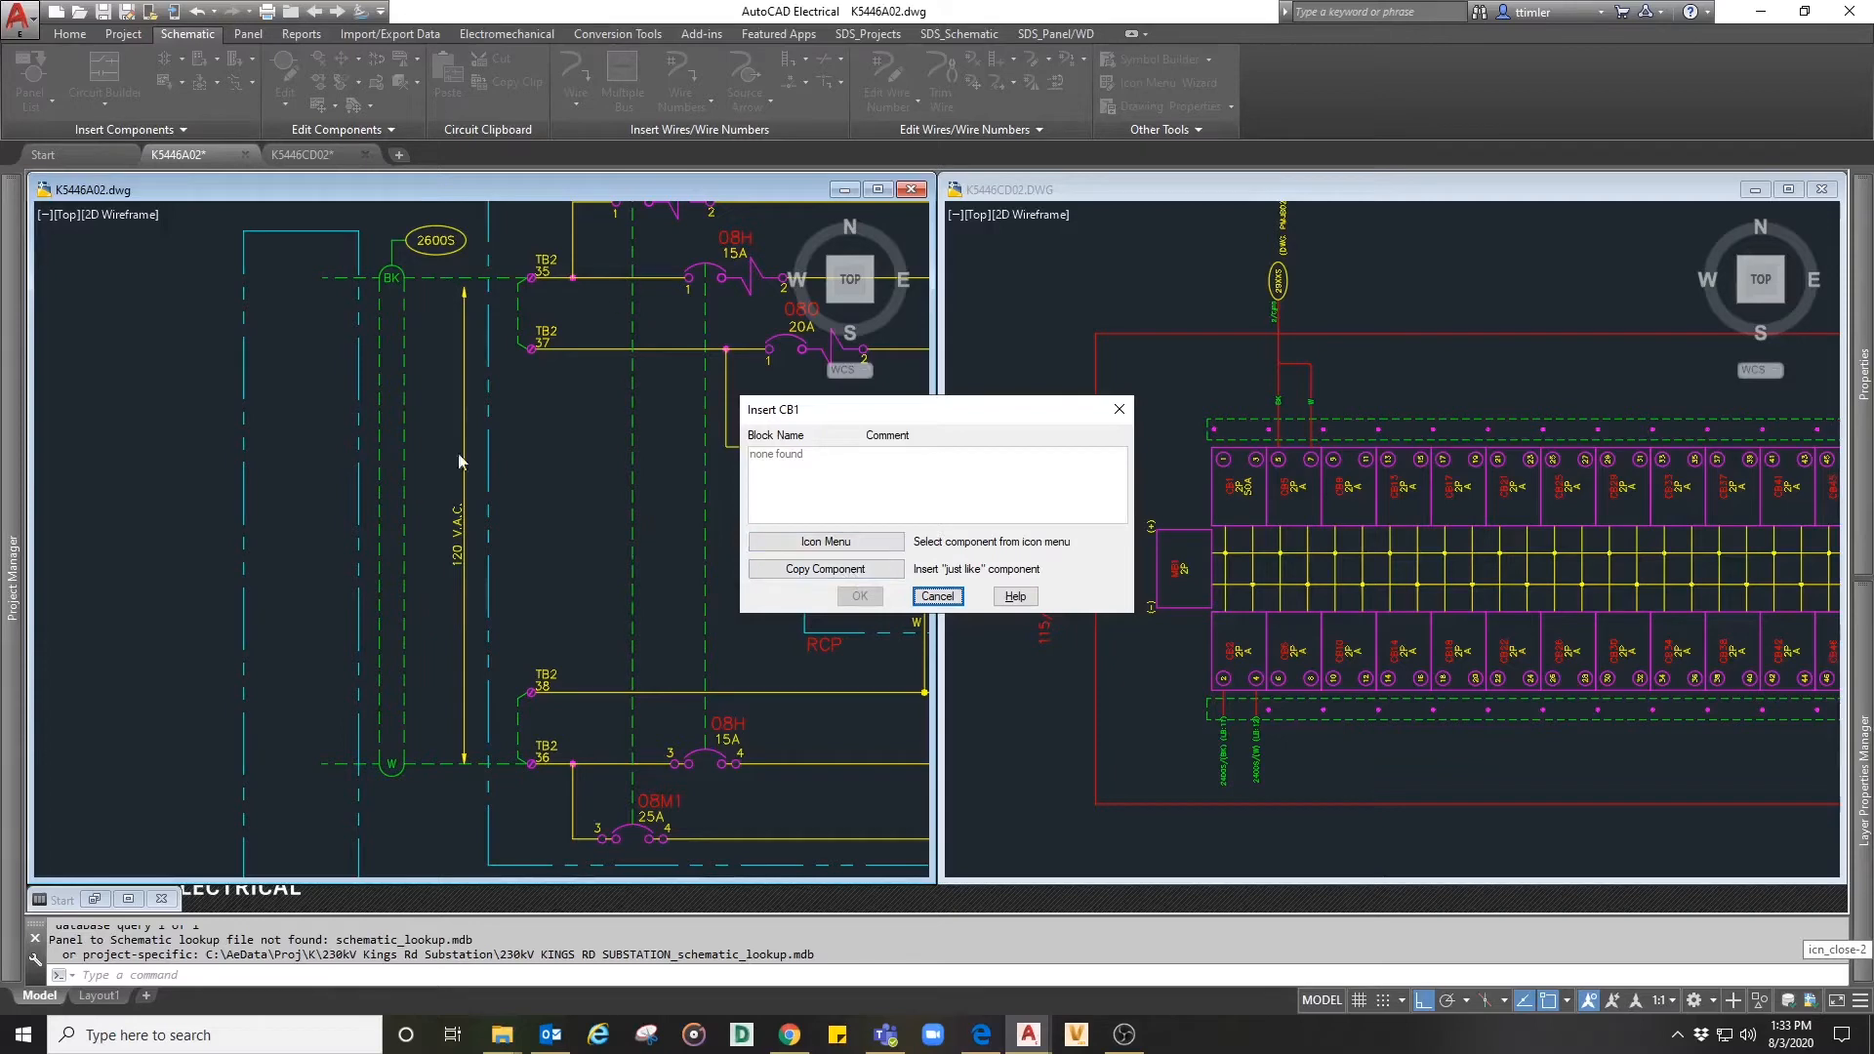
- Insert the DC 2-Pole Circuit Breaker symbol at the open end of cable 2600S's BK conductor, building the second pole downward
left_click(816, 544)
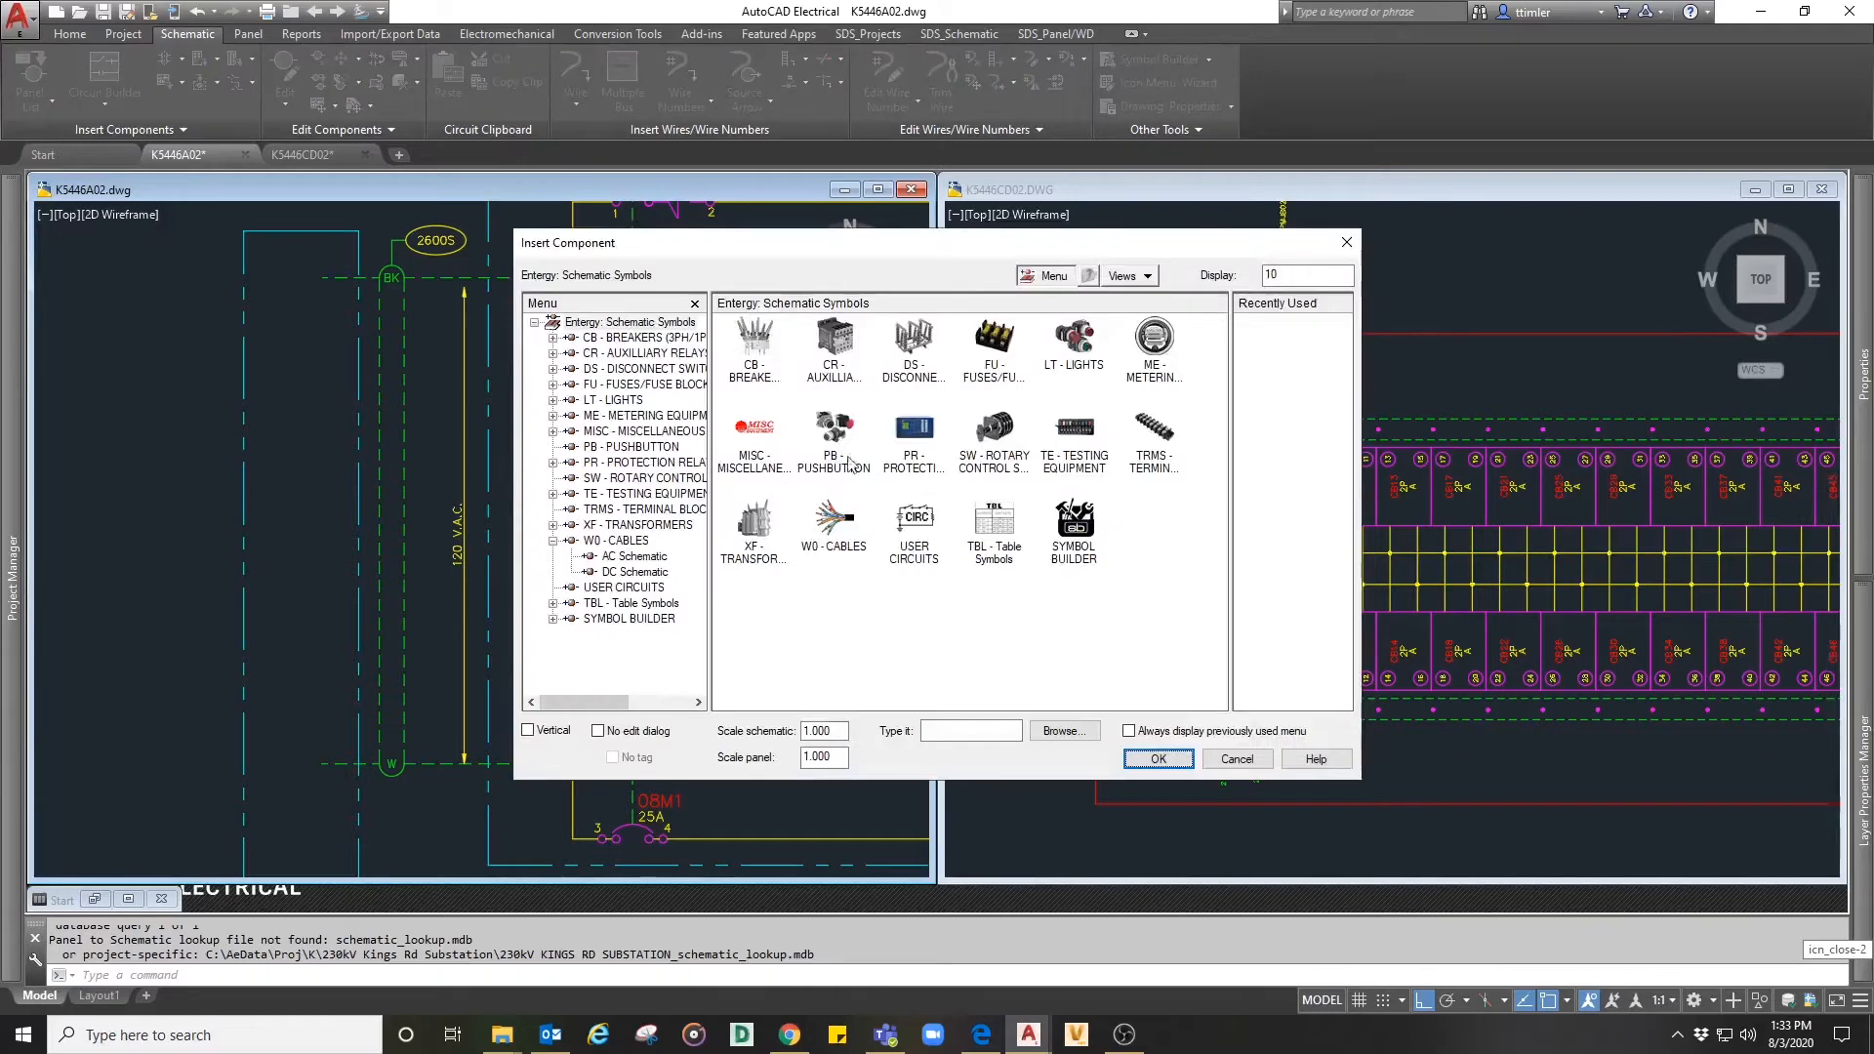
left_click(754, 344)
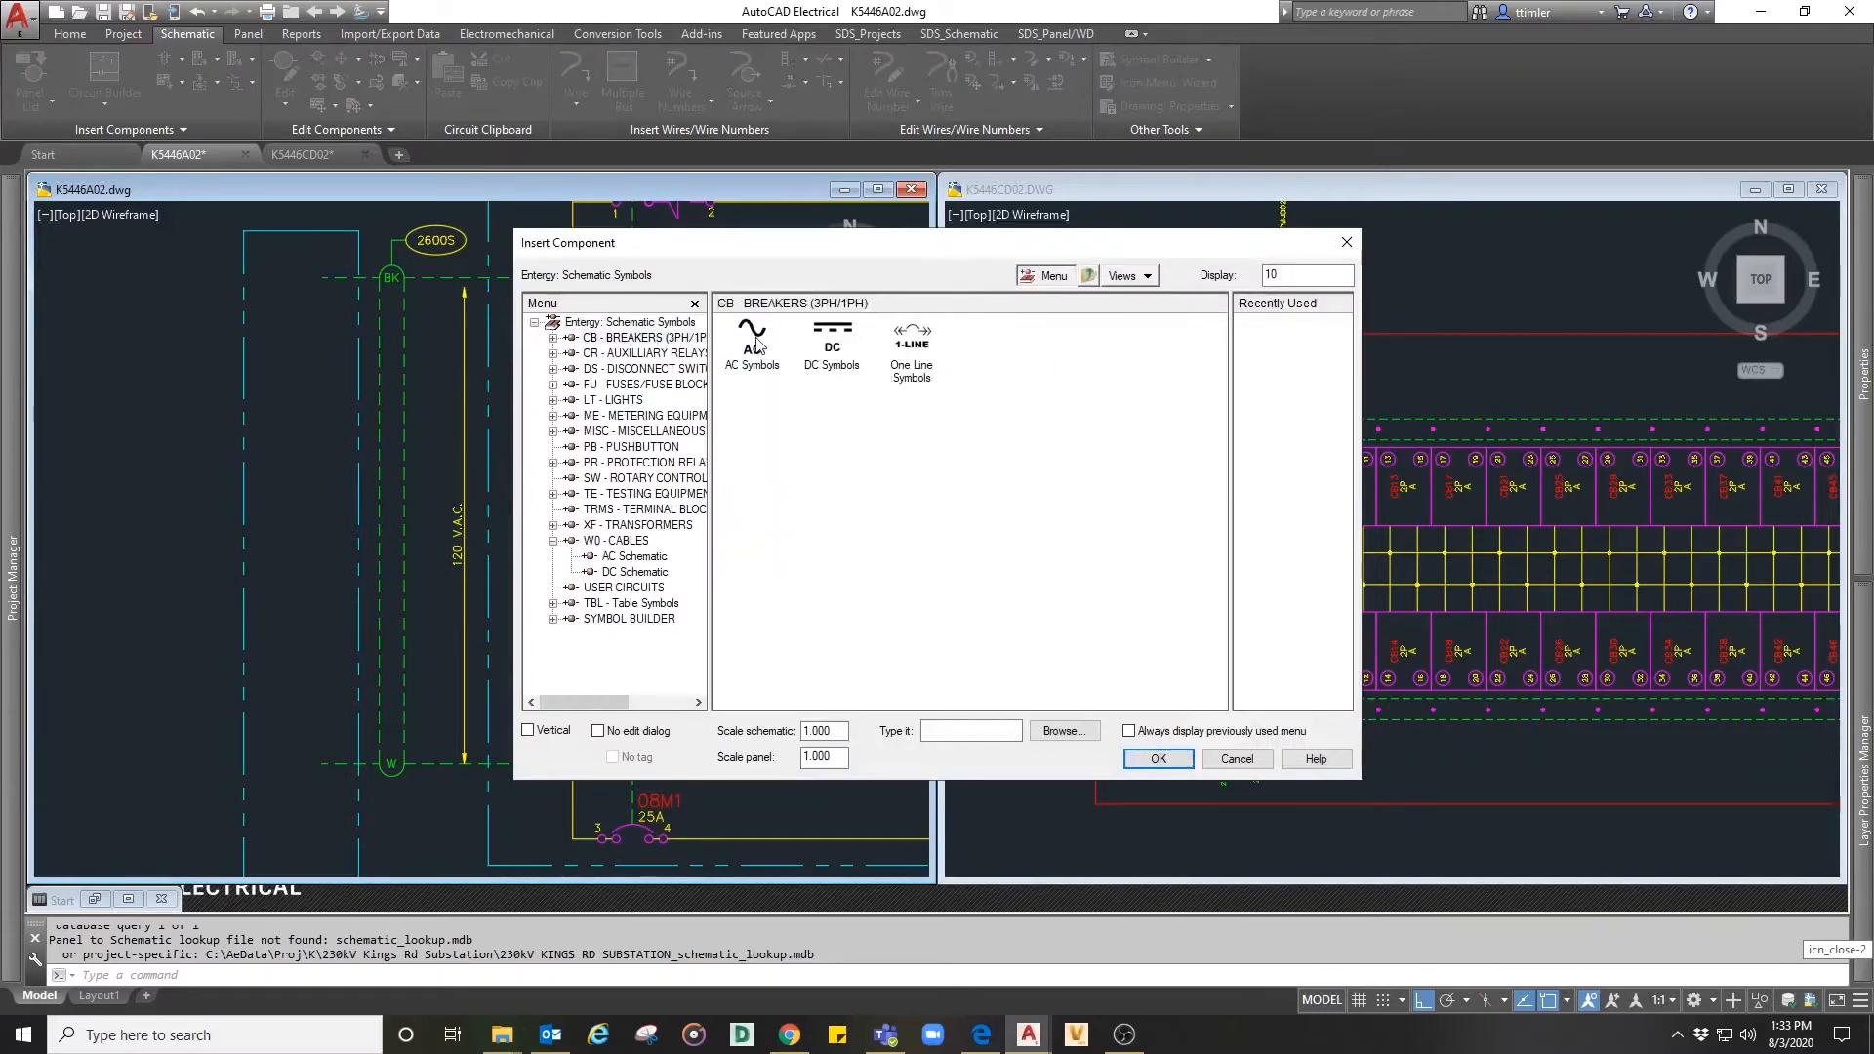
left_click(832, 337)
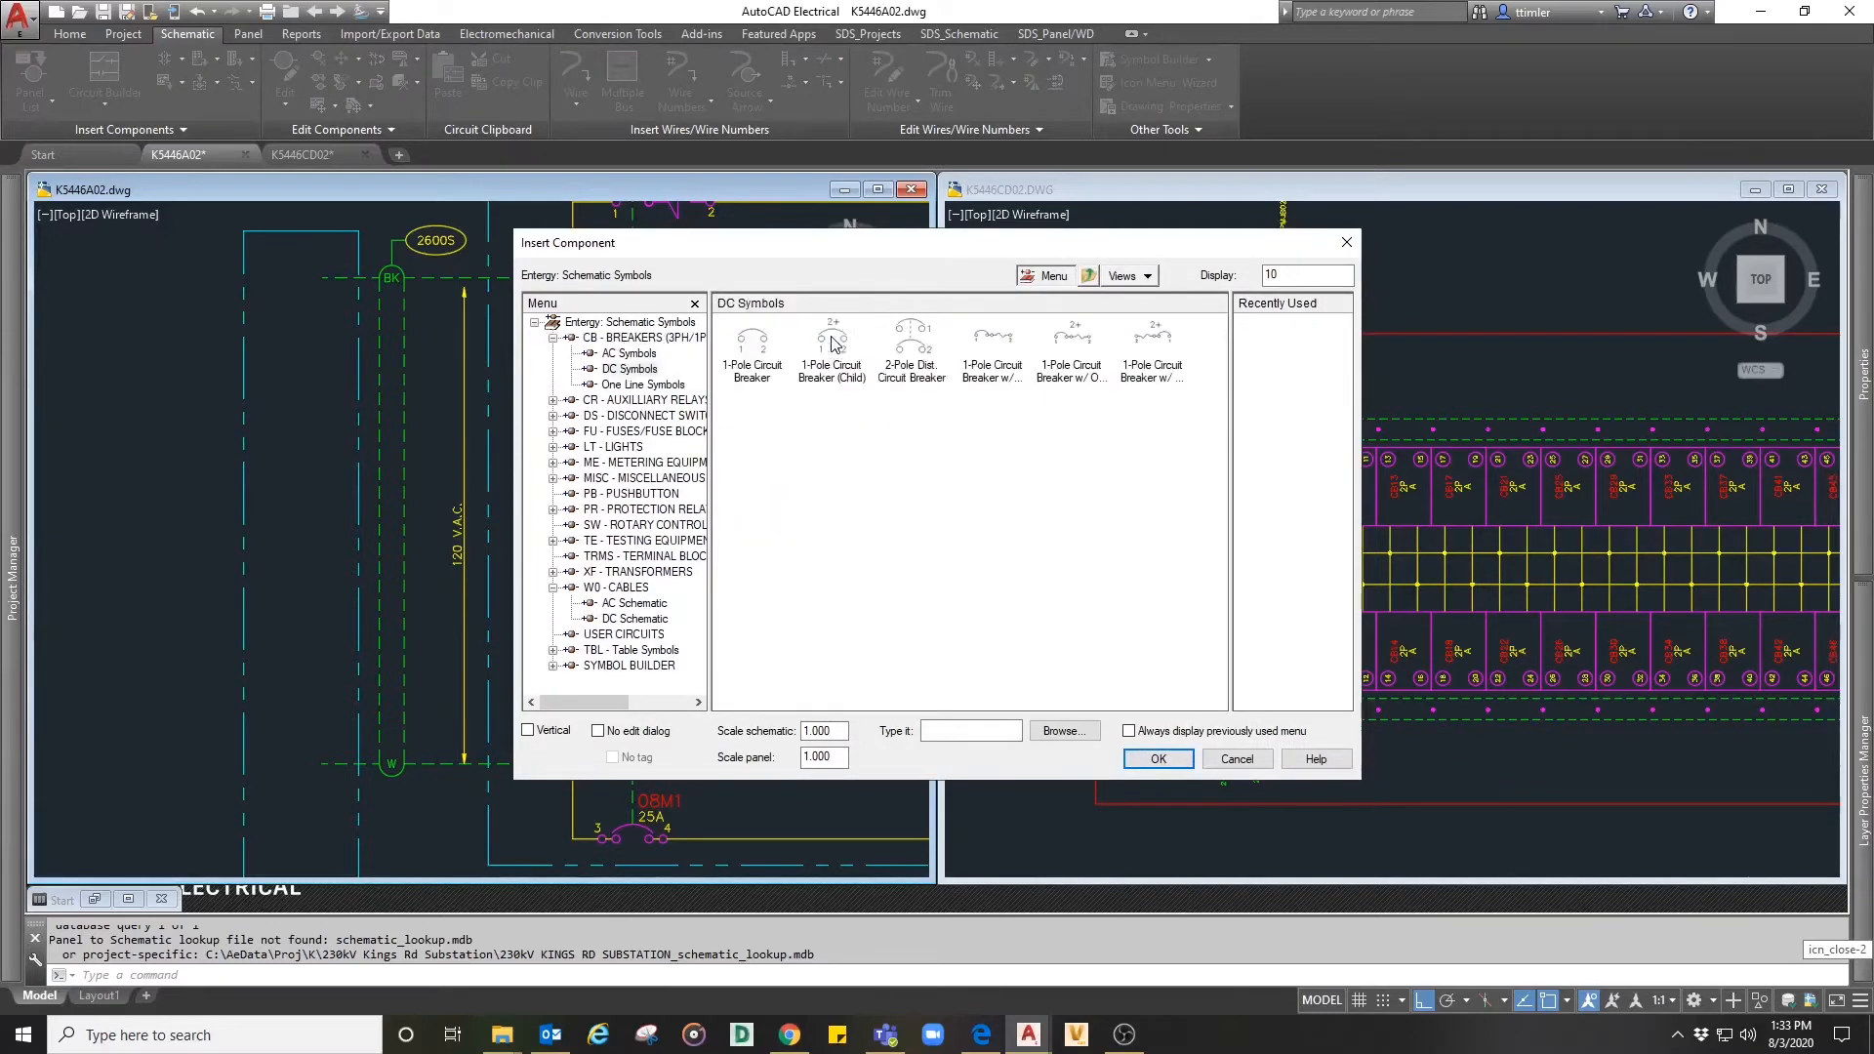
double_click(917, 360)
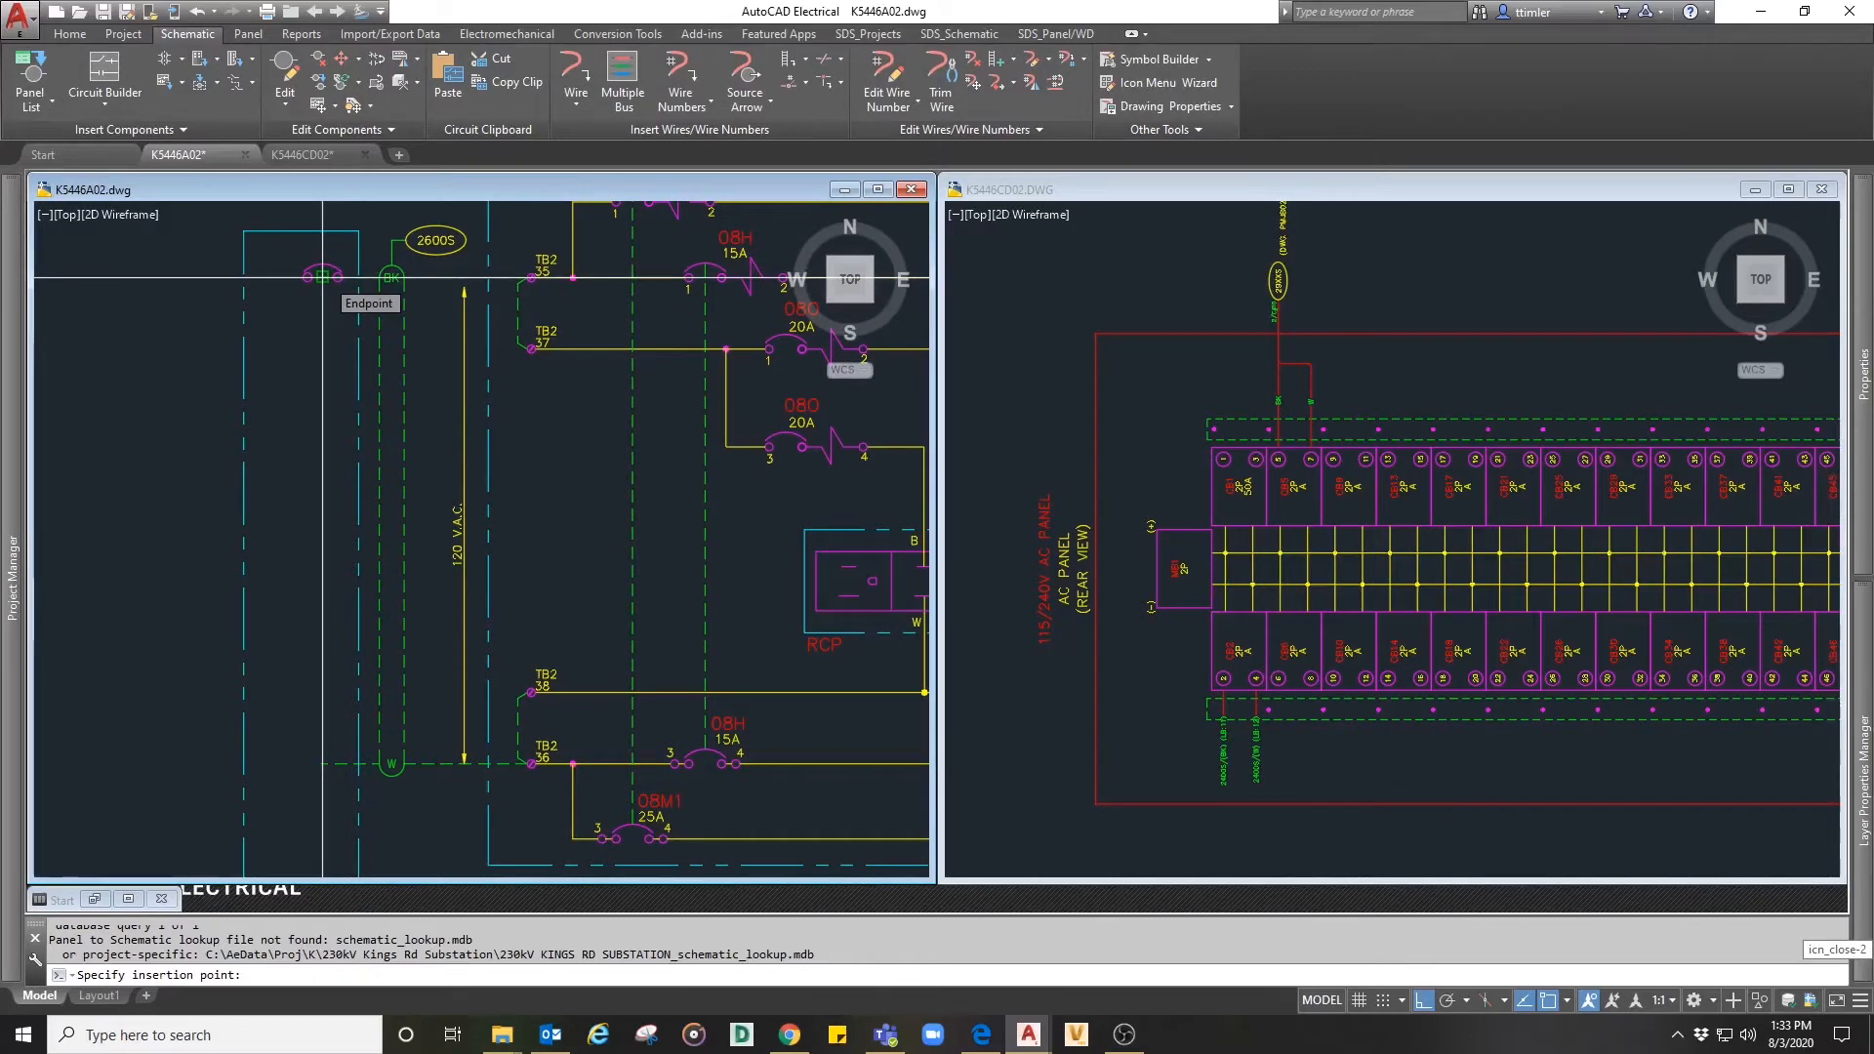
left_click(322, 278)
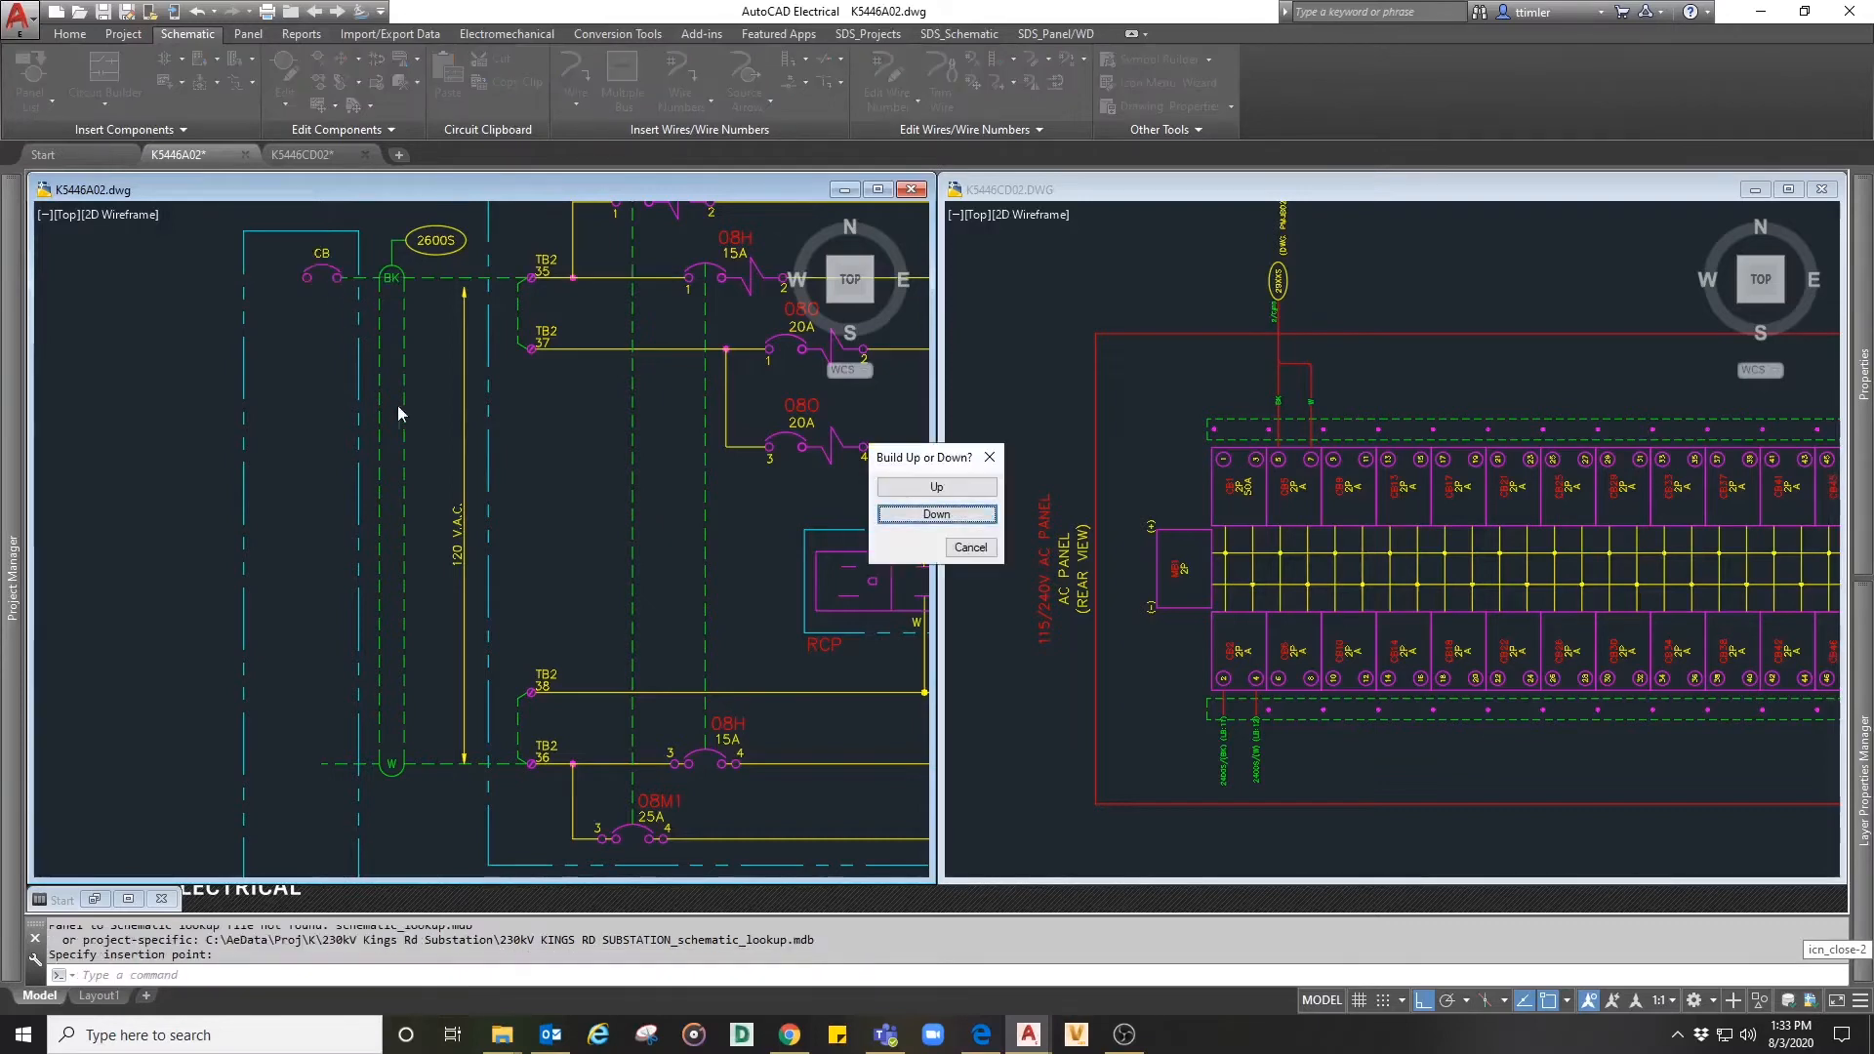
left_click(937, 514)
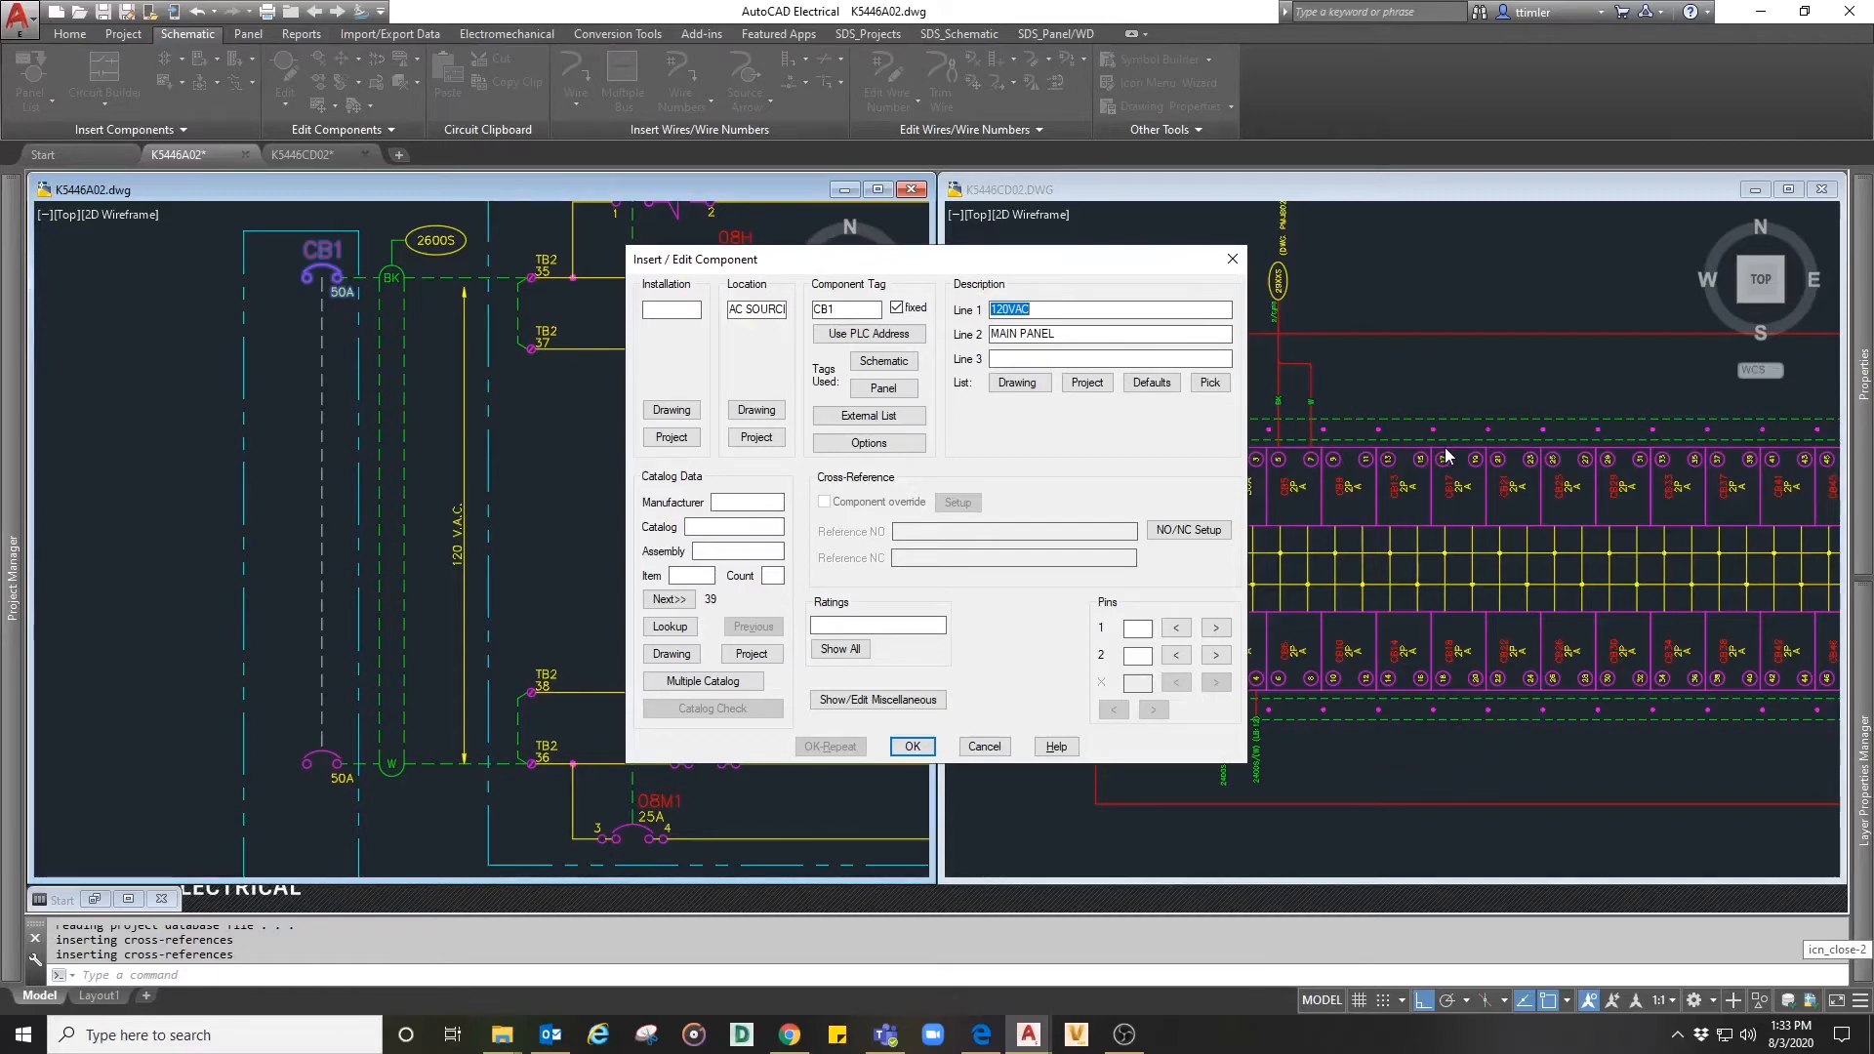
- Set pin 1 of the parent CB1 breaker pole to 1 and accept its component data
left_click(1130, 629)
mouse_move(1056, 259)
left_mouse_down()
mouse_move(773, 275)
mouse_move(1098, 277)
left_mouse_up()
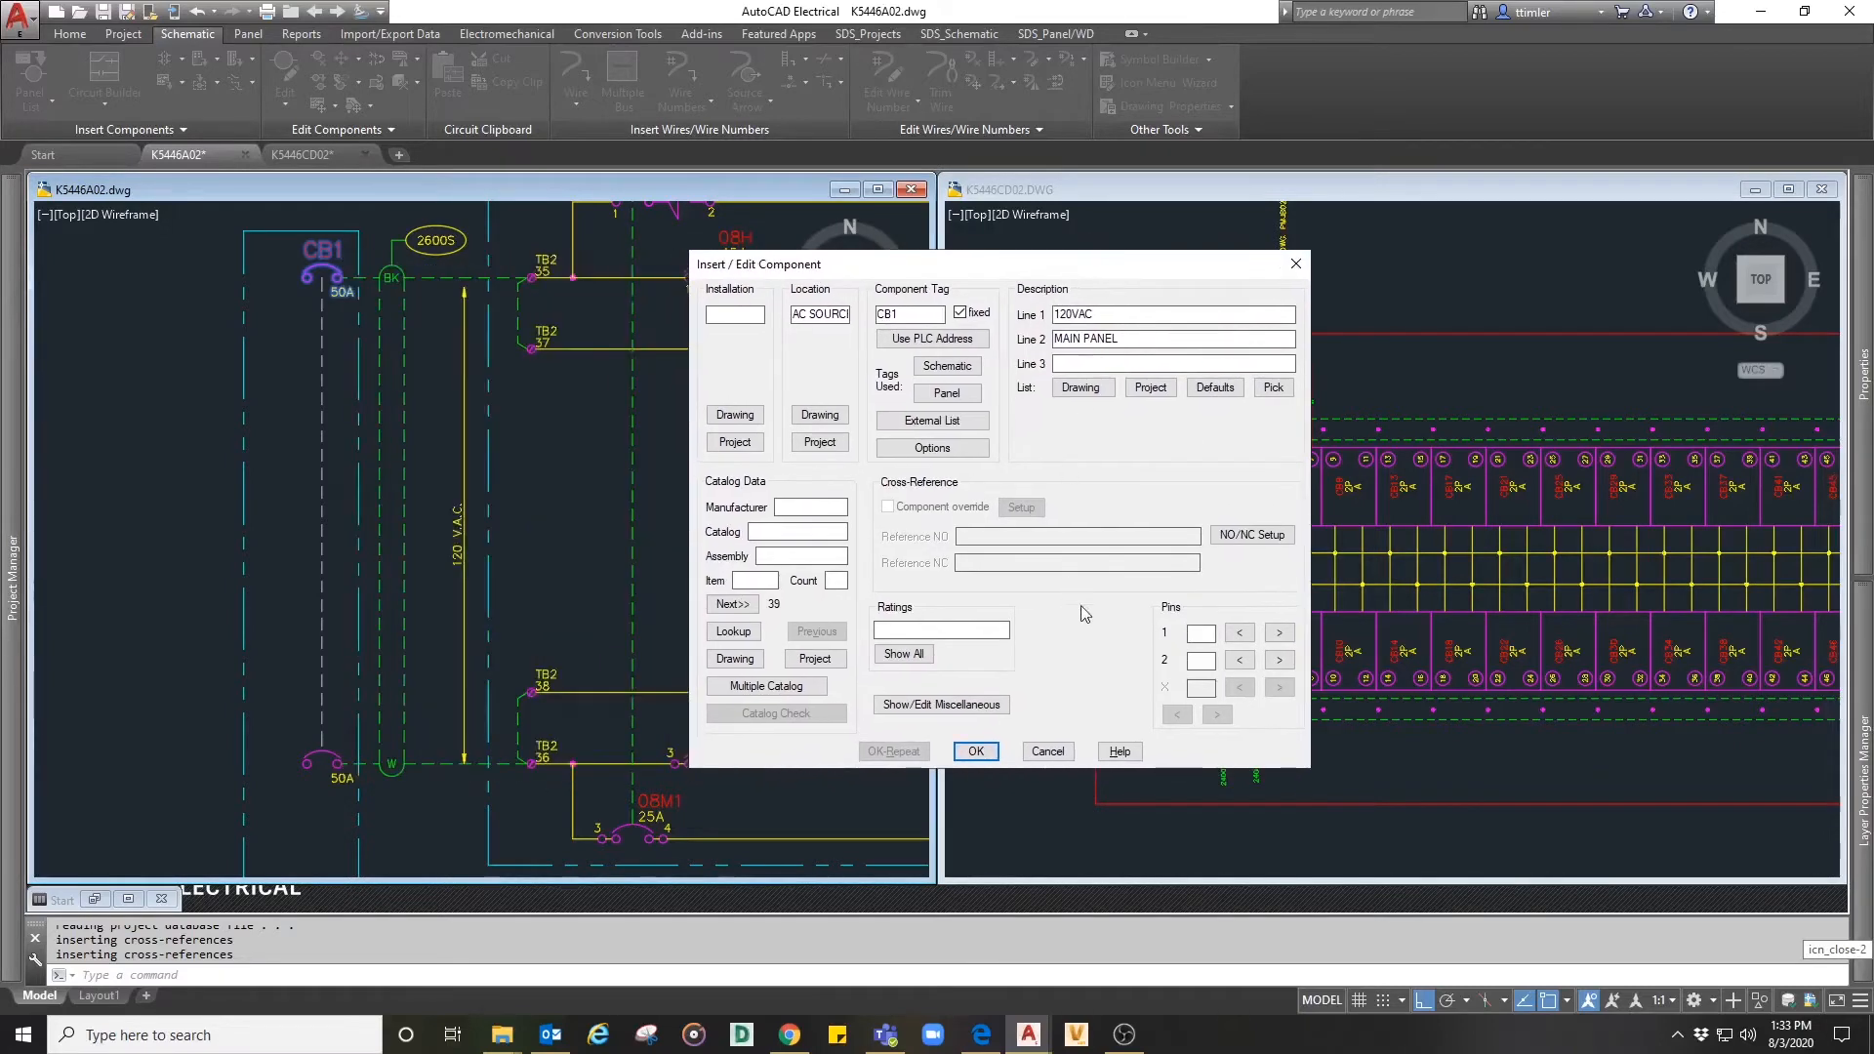
left_click(976, 754)
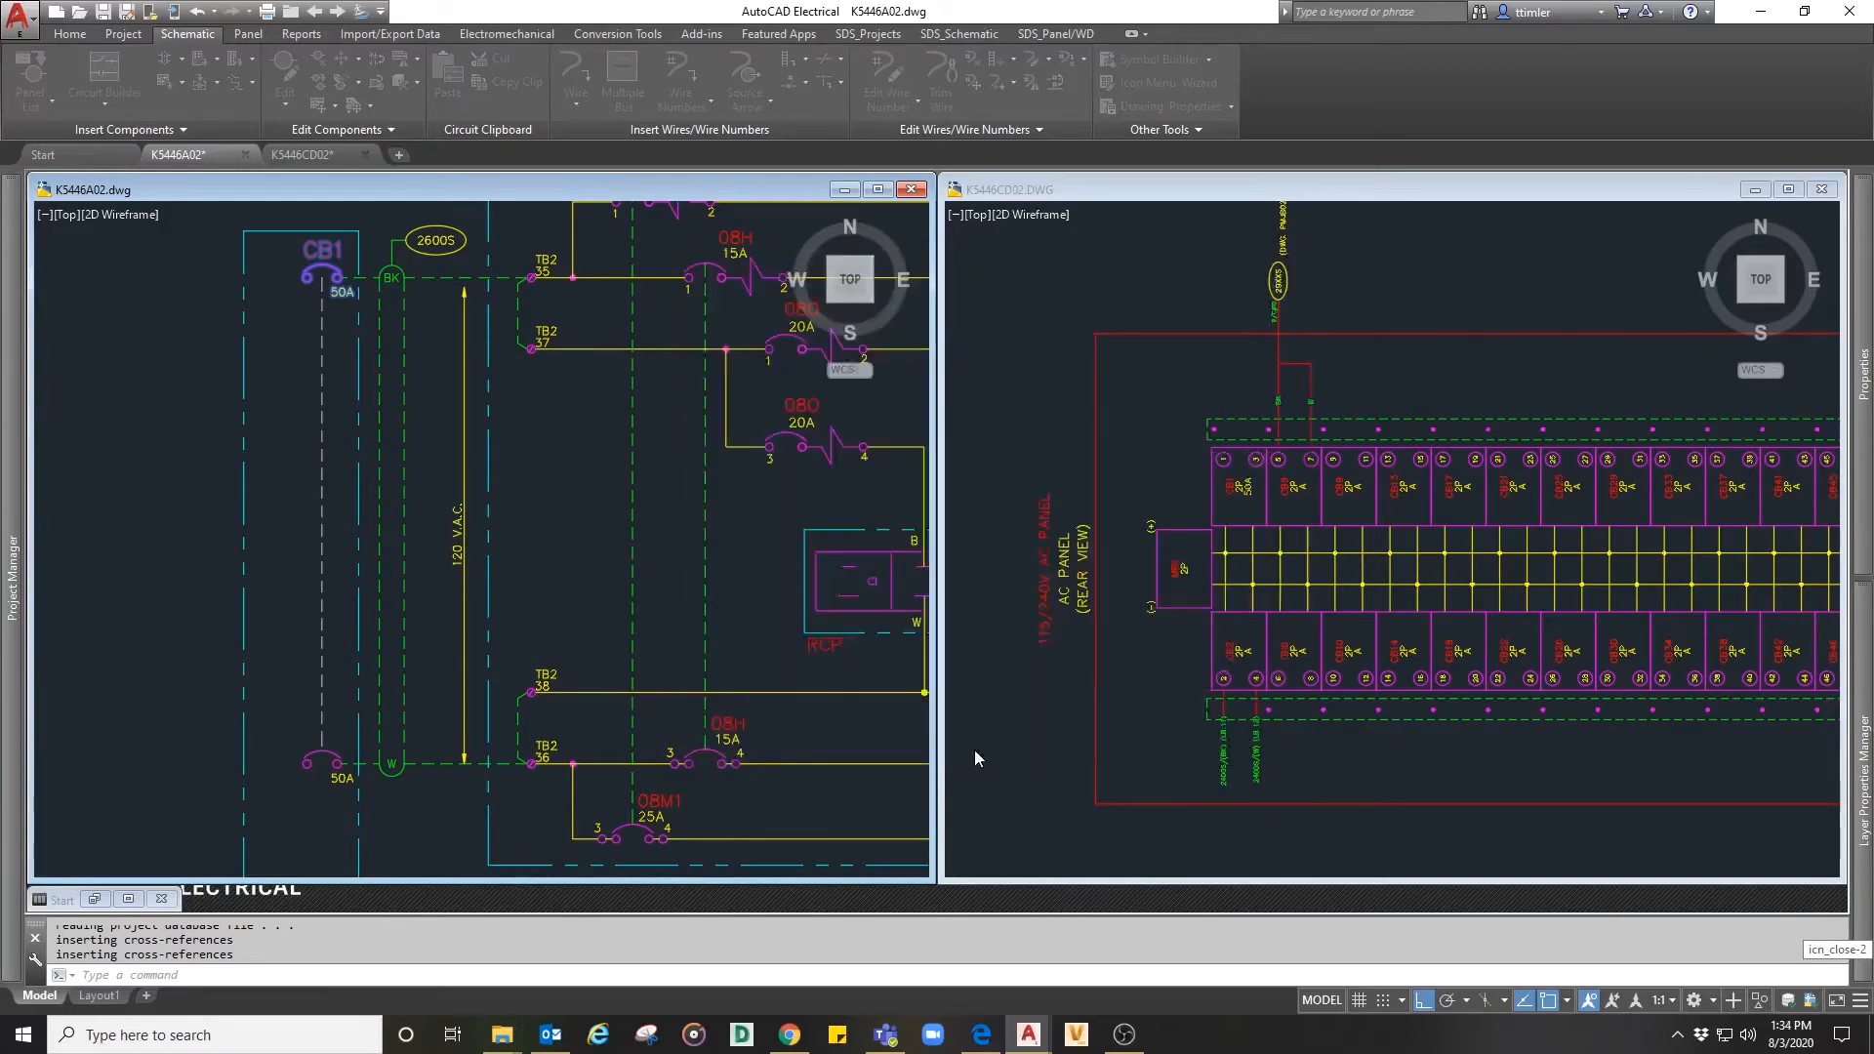
- Edit the child CB1 pole on the W conductor and set its pin 1 to 3
right_click(344, 767)
left_click(335, 691)
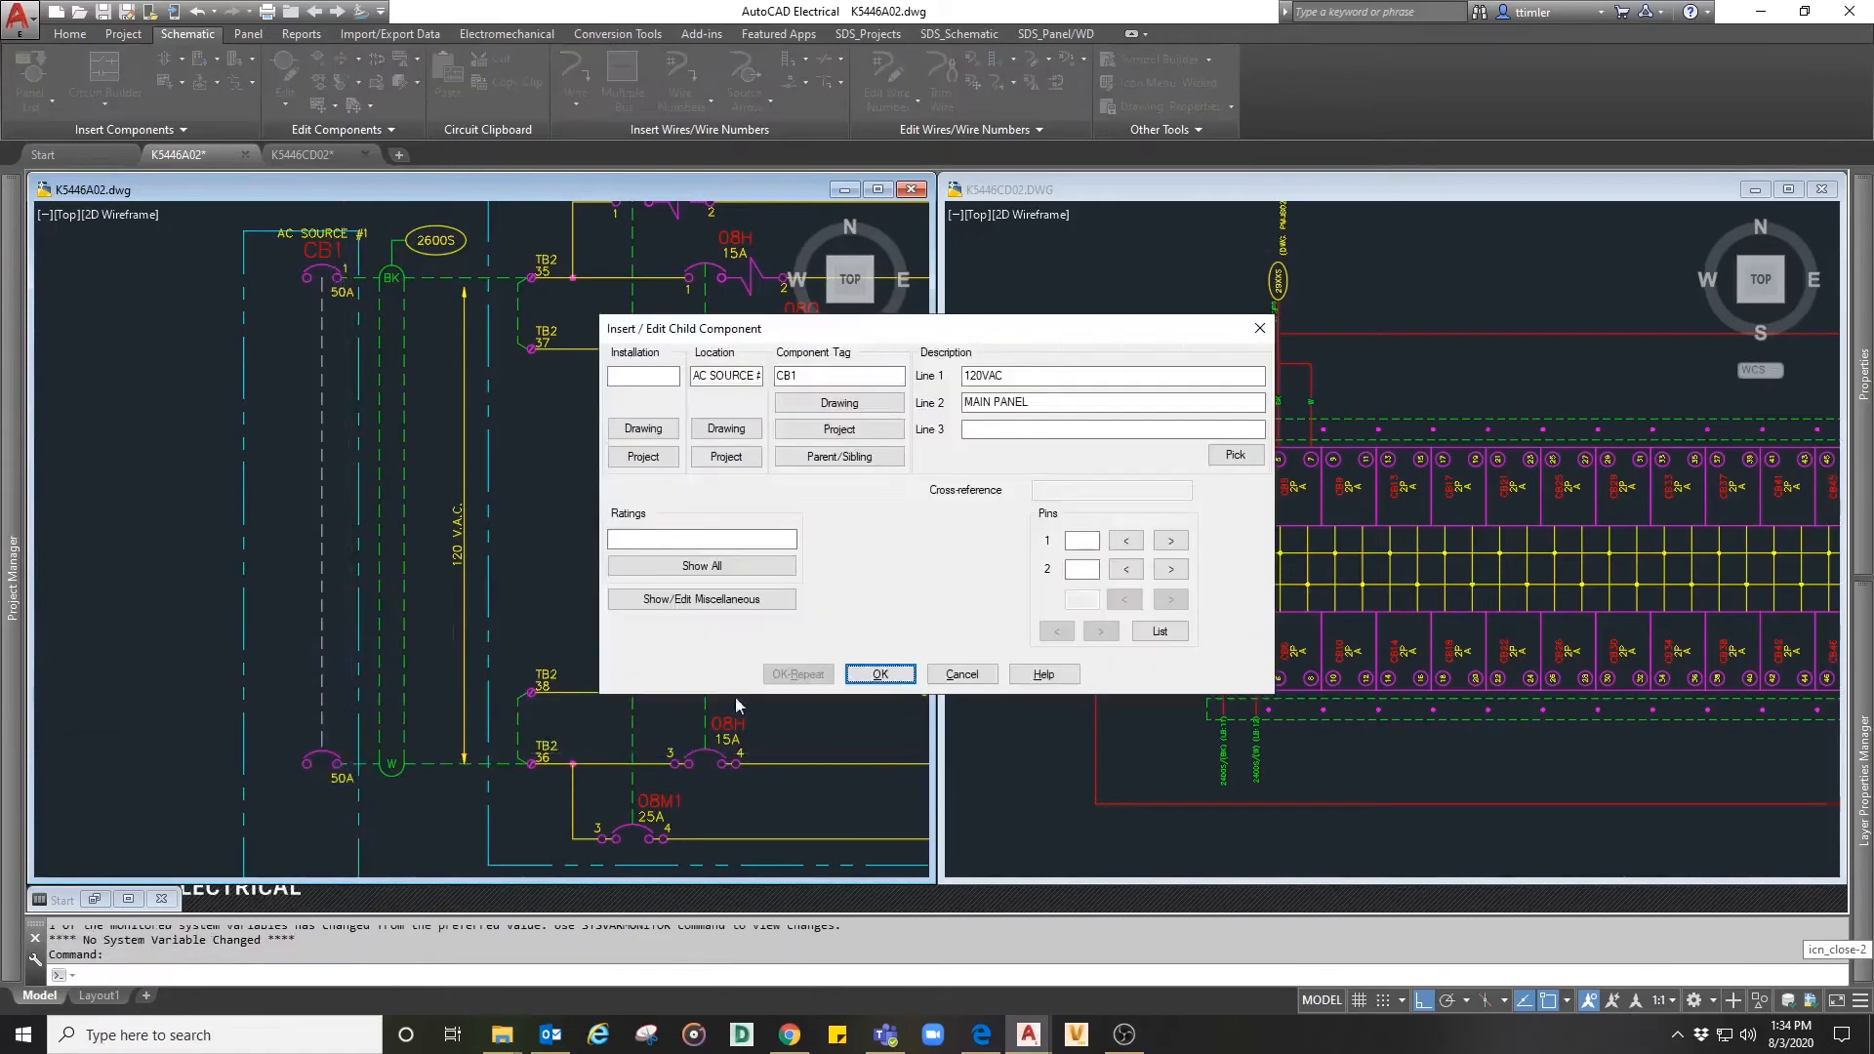
left_click(1074, 543)
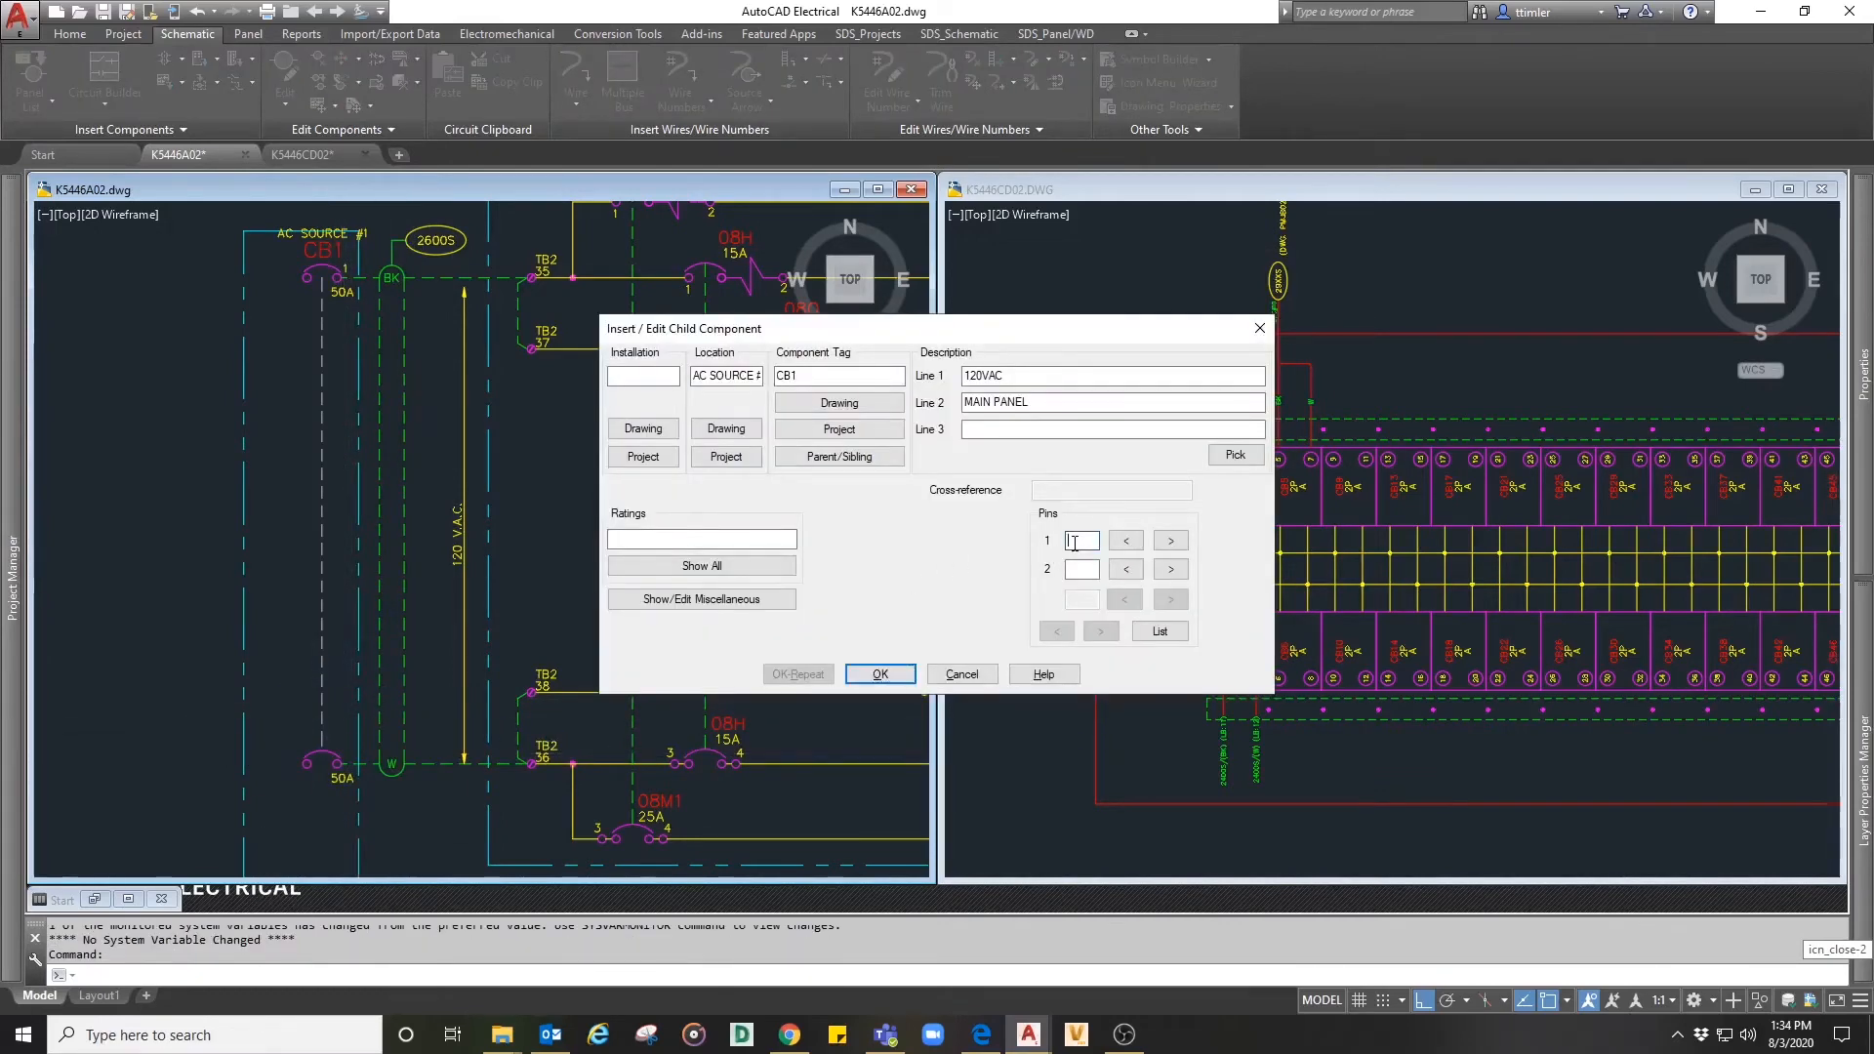
left_click(879, 675)
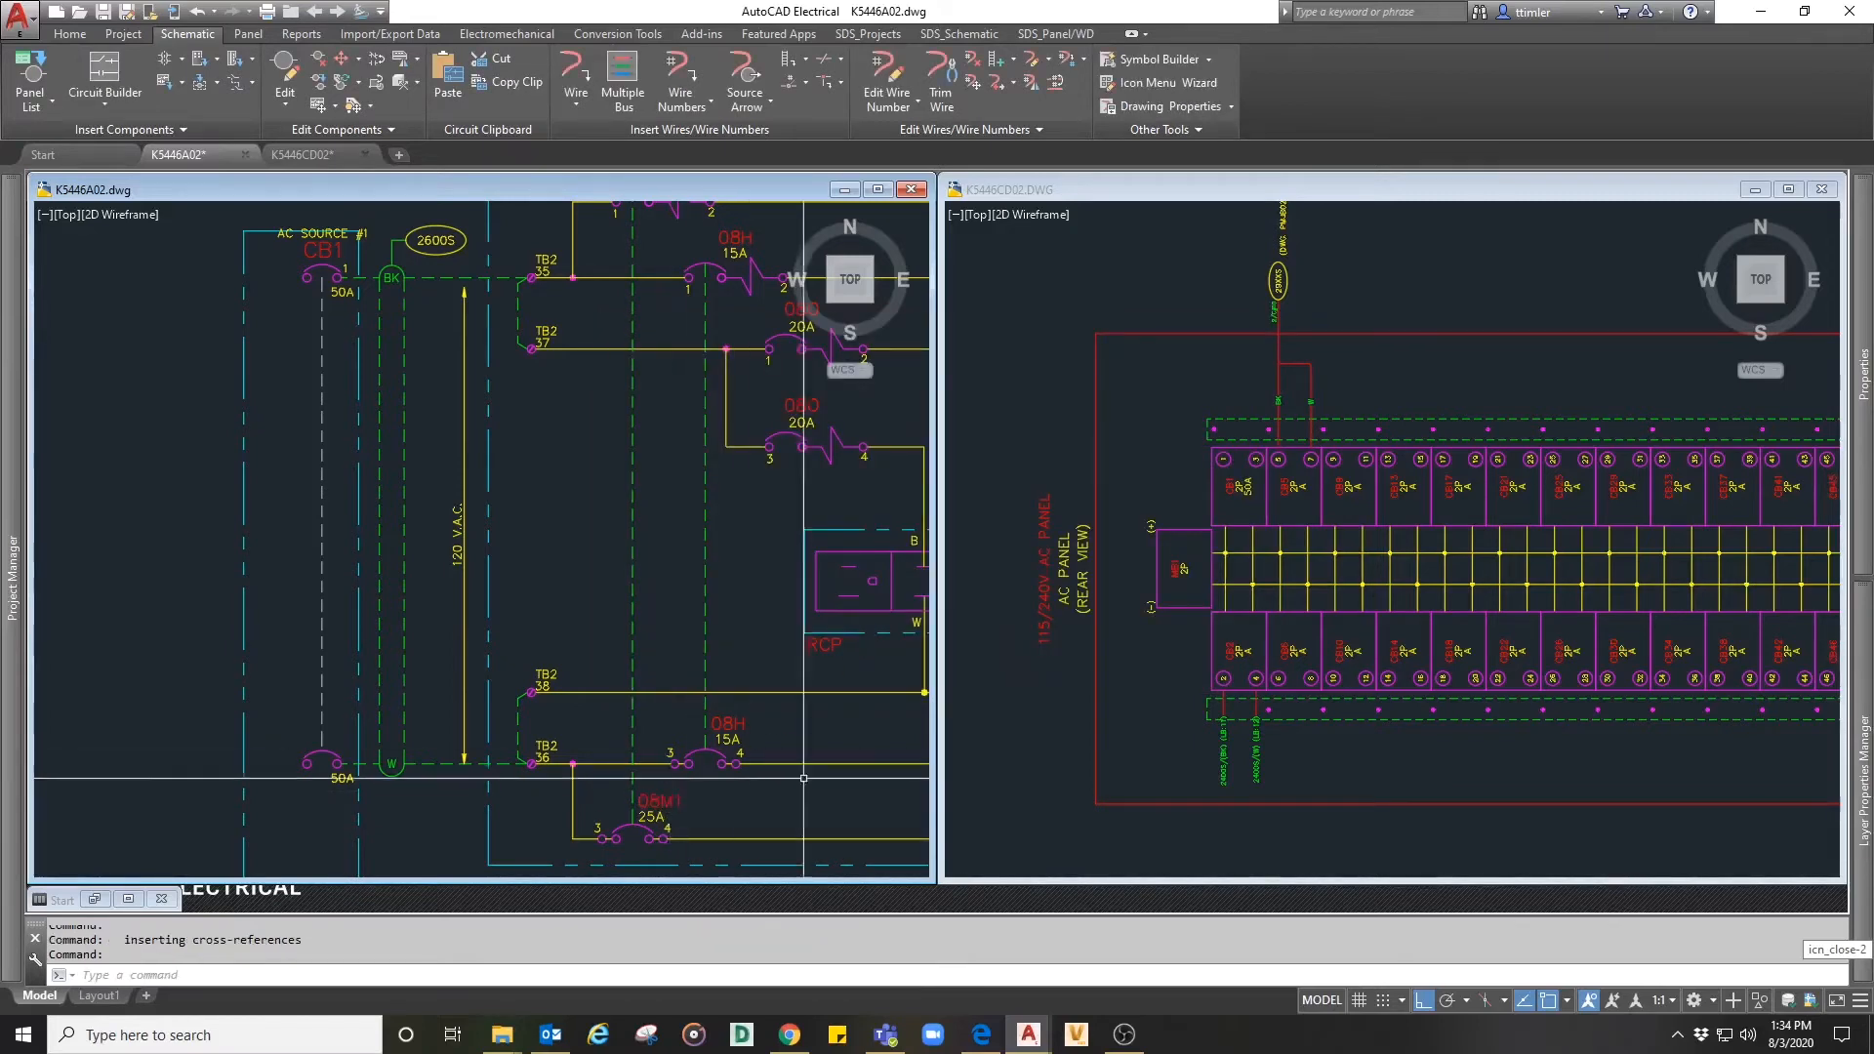
right_click(345, 266)
mouse_move(352, 359)
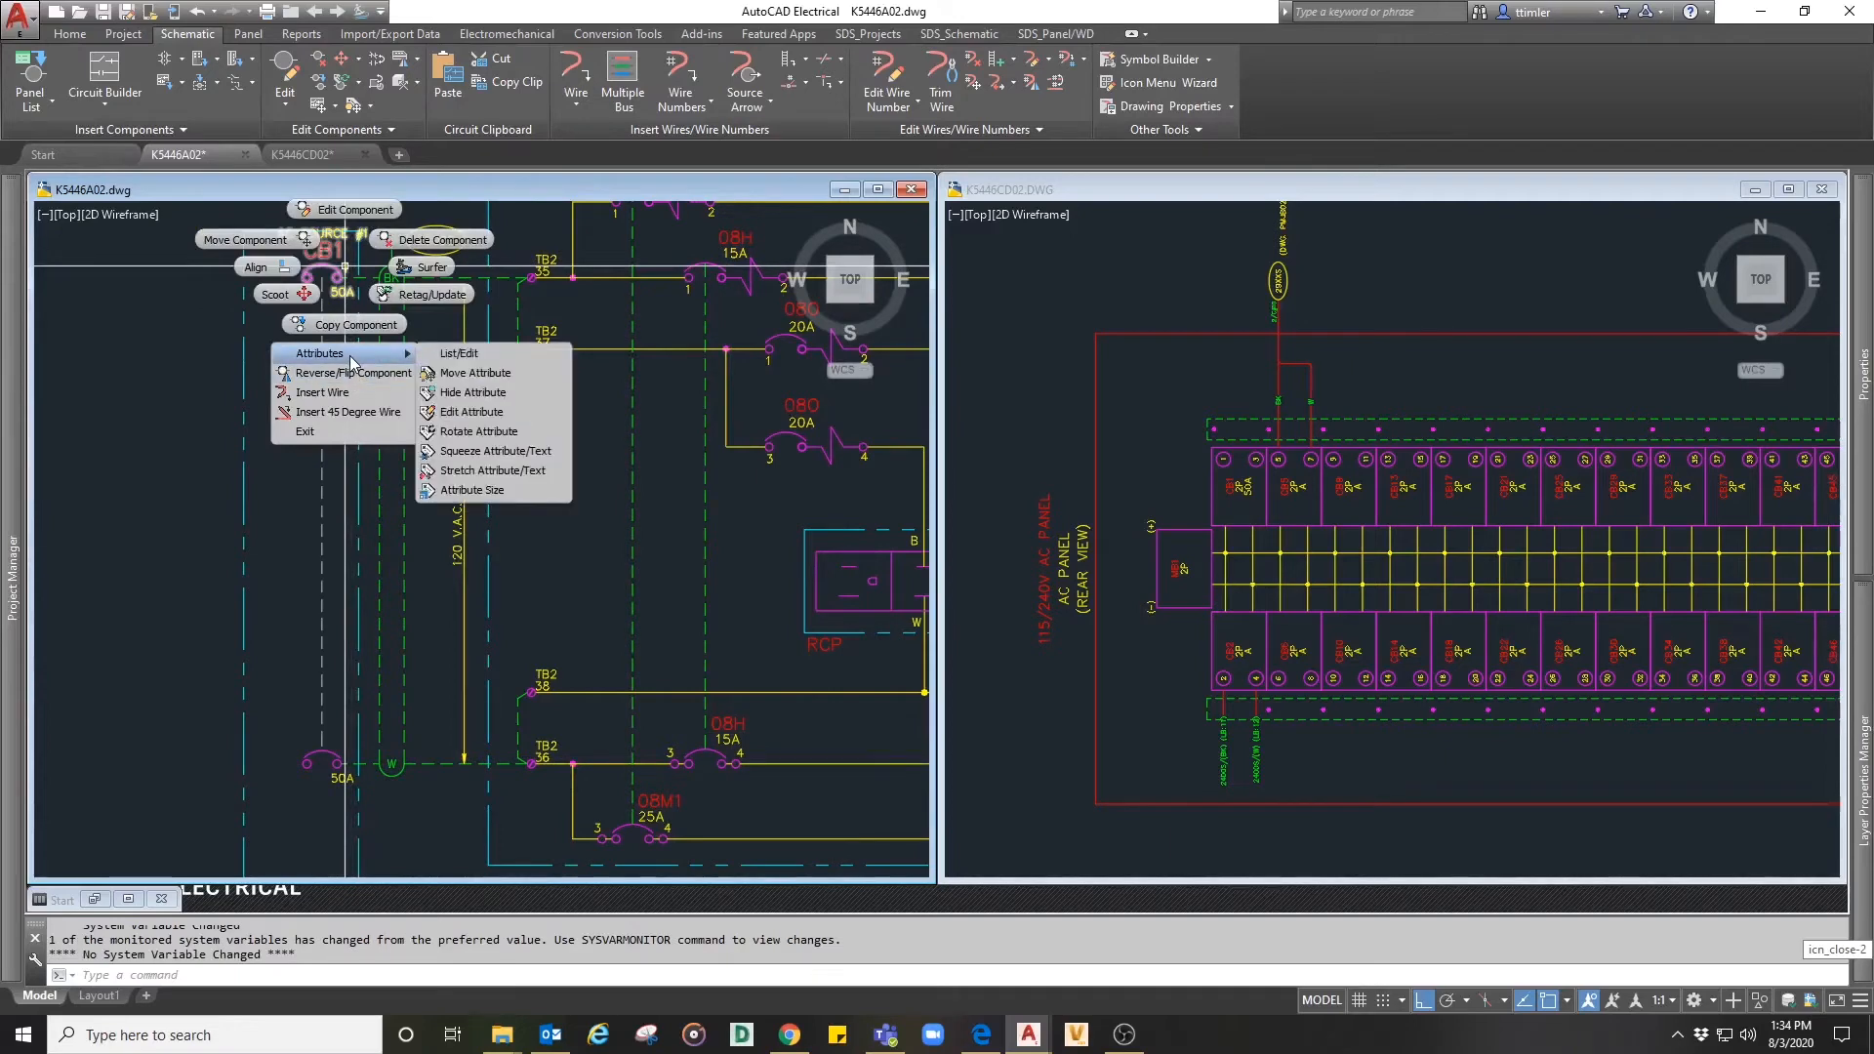
left_click(461, 394)
left_click(334, 260)
middle_click_drag(334, 260, 411, 288)
key("Return")
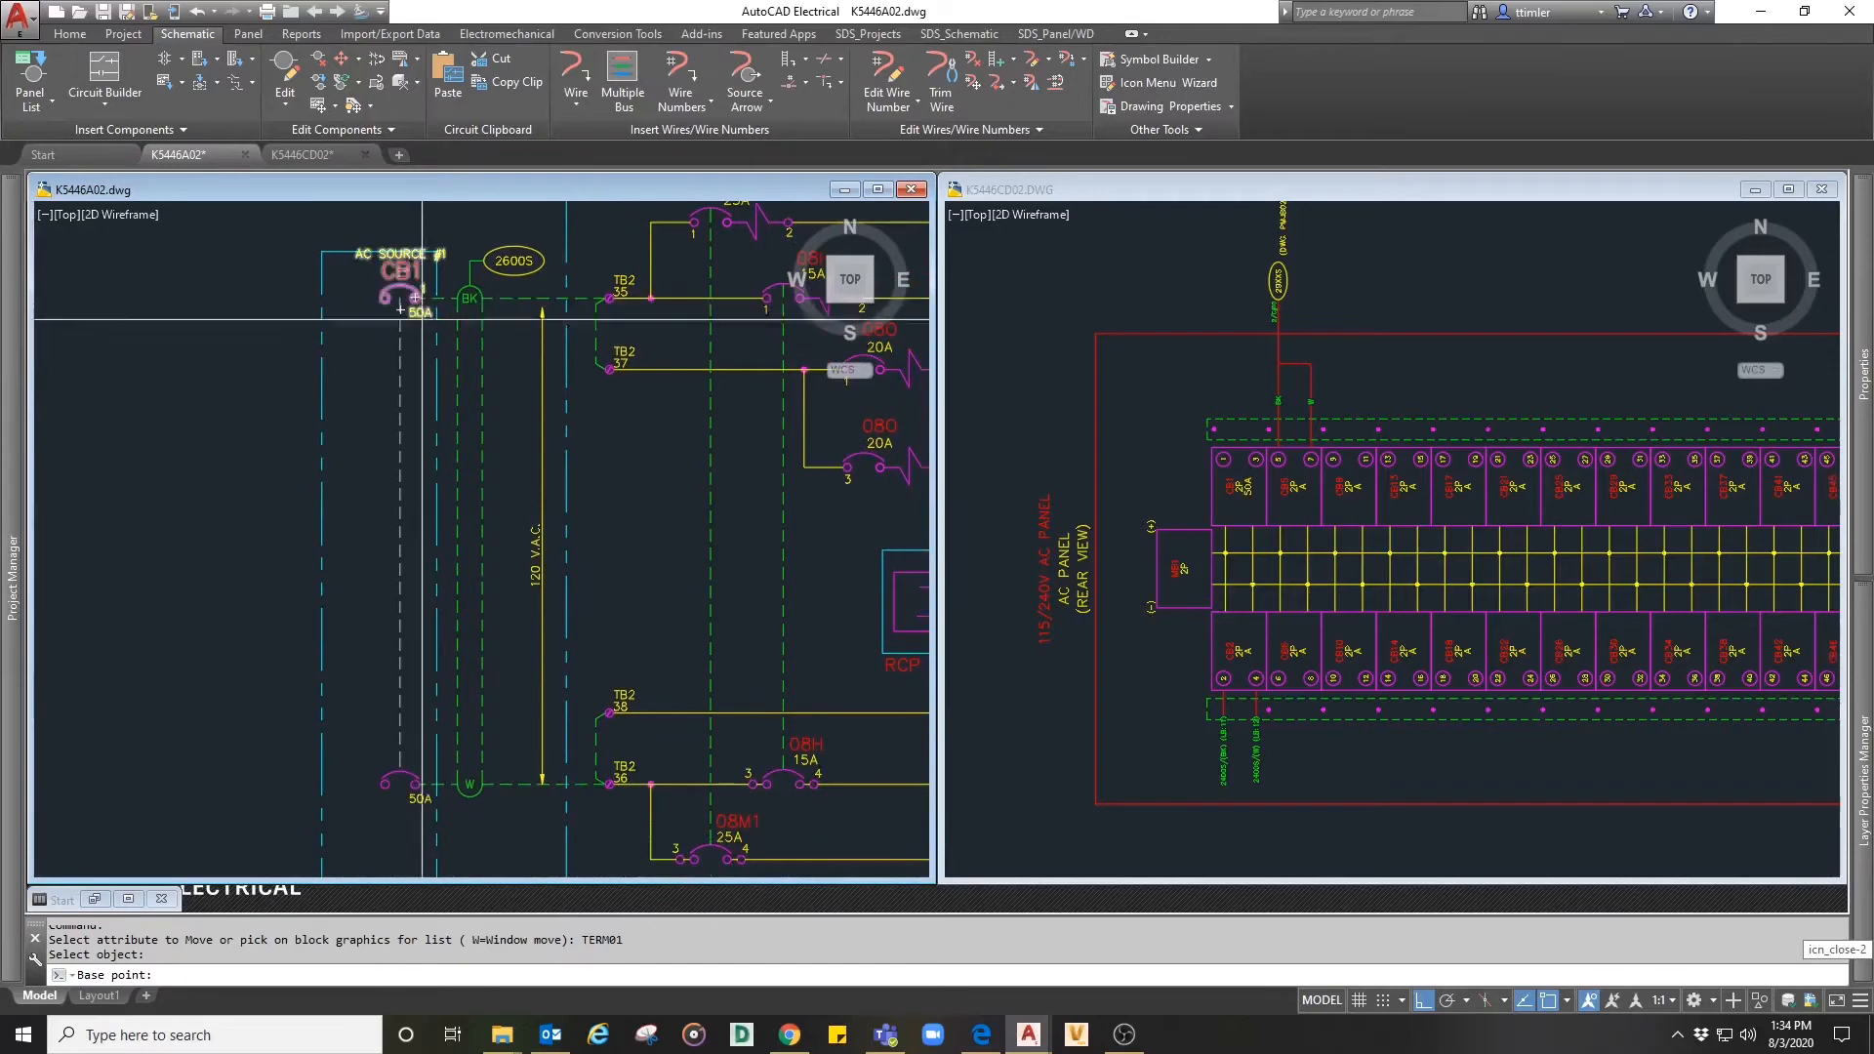
key("Escape")
- Unhide the TERM01 attribute of the child CB1 pole on the W conductor
left_click(371, 106)
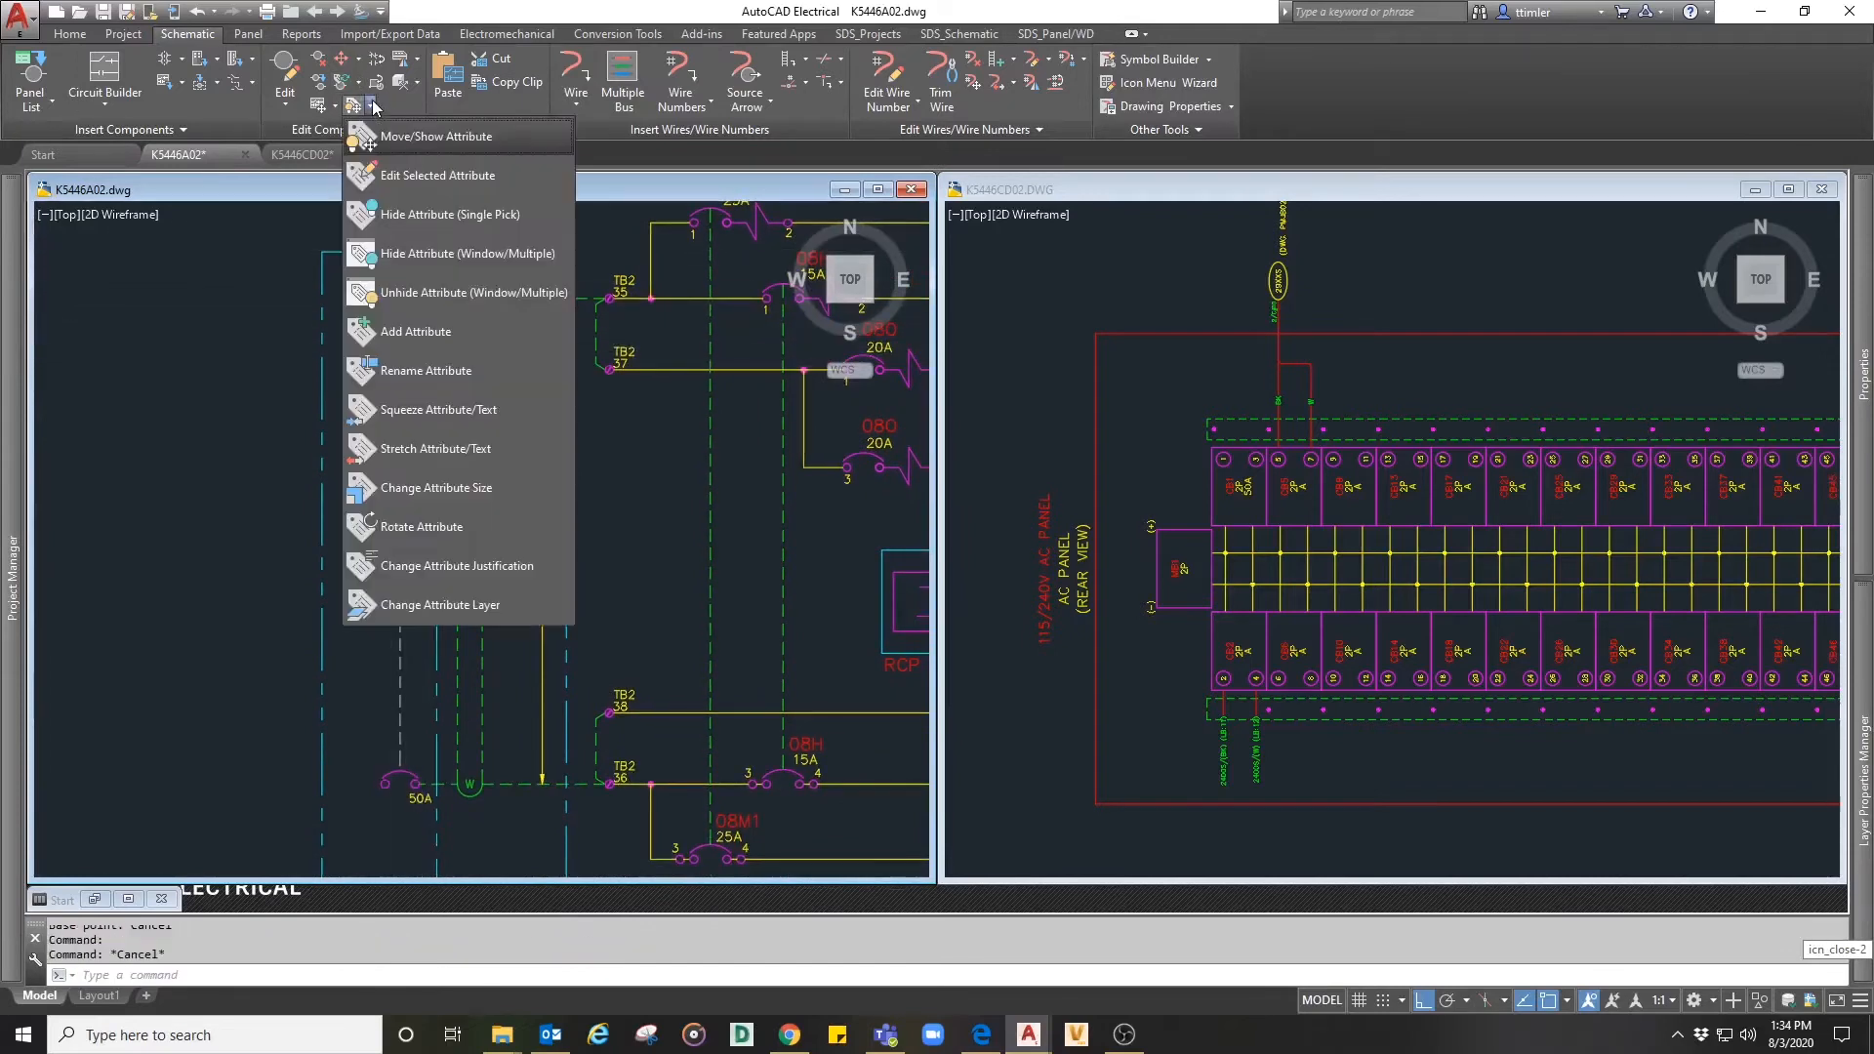
left_click(410, 293)
left_click(415, 781)
key("Return")
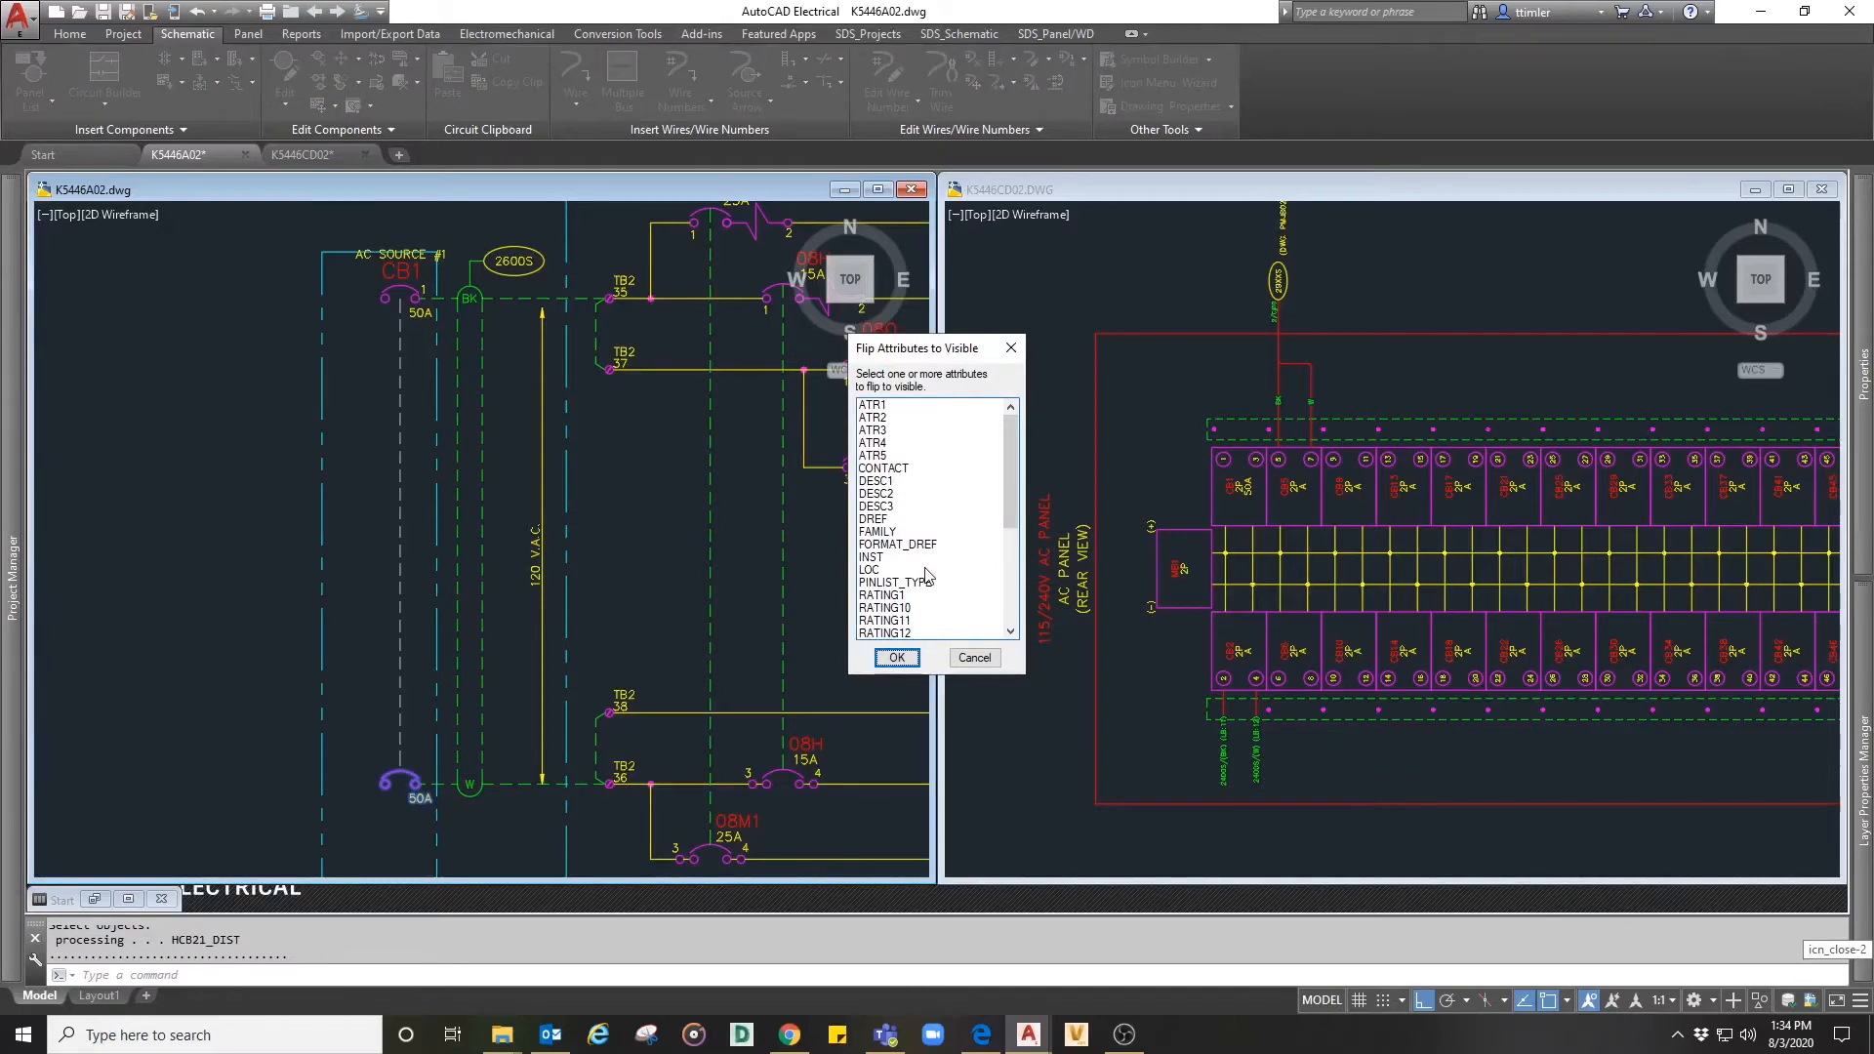
scroll(926, 576, "down", 5)
scroll(925, 583, "up", 5)
scroll(921, 518, "down", 3)
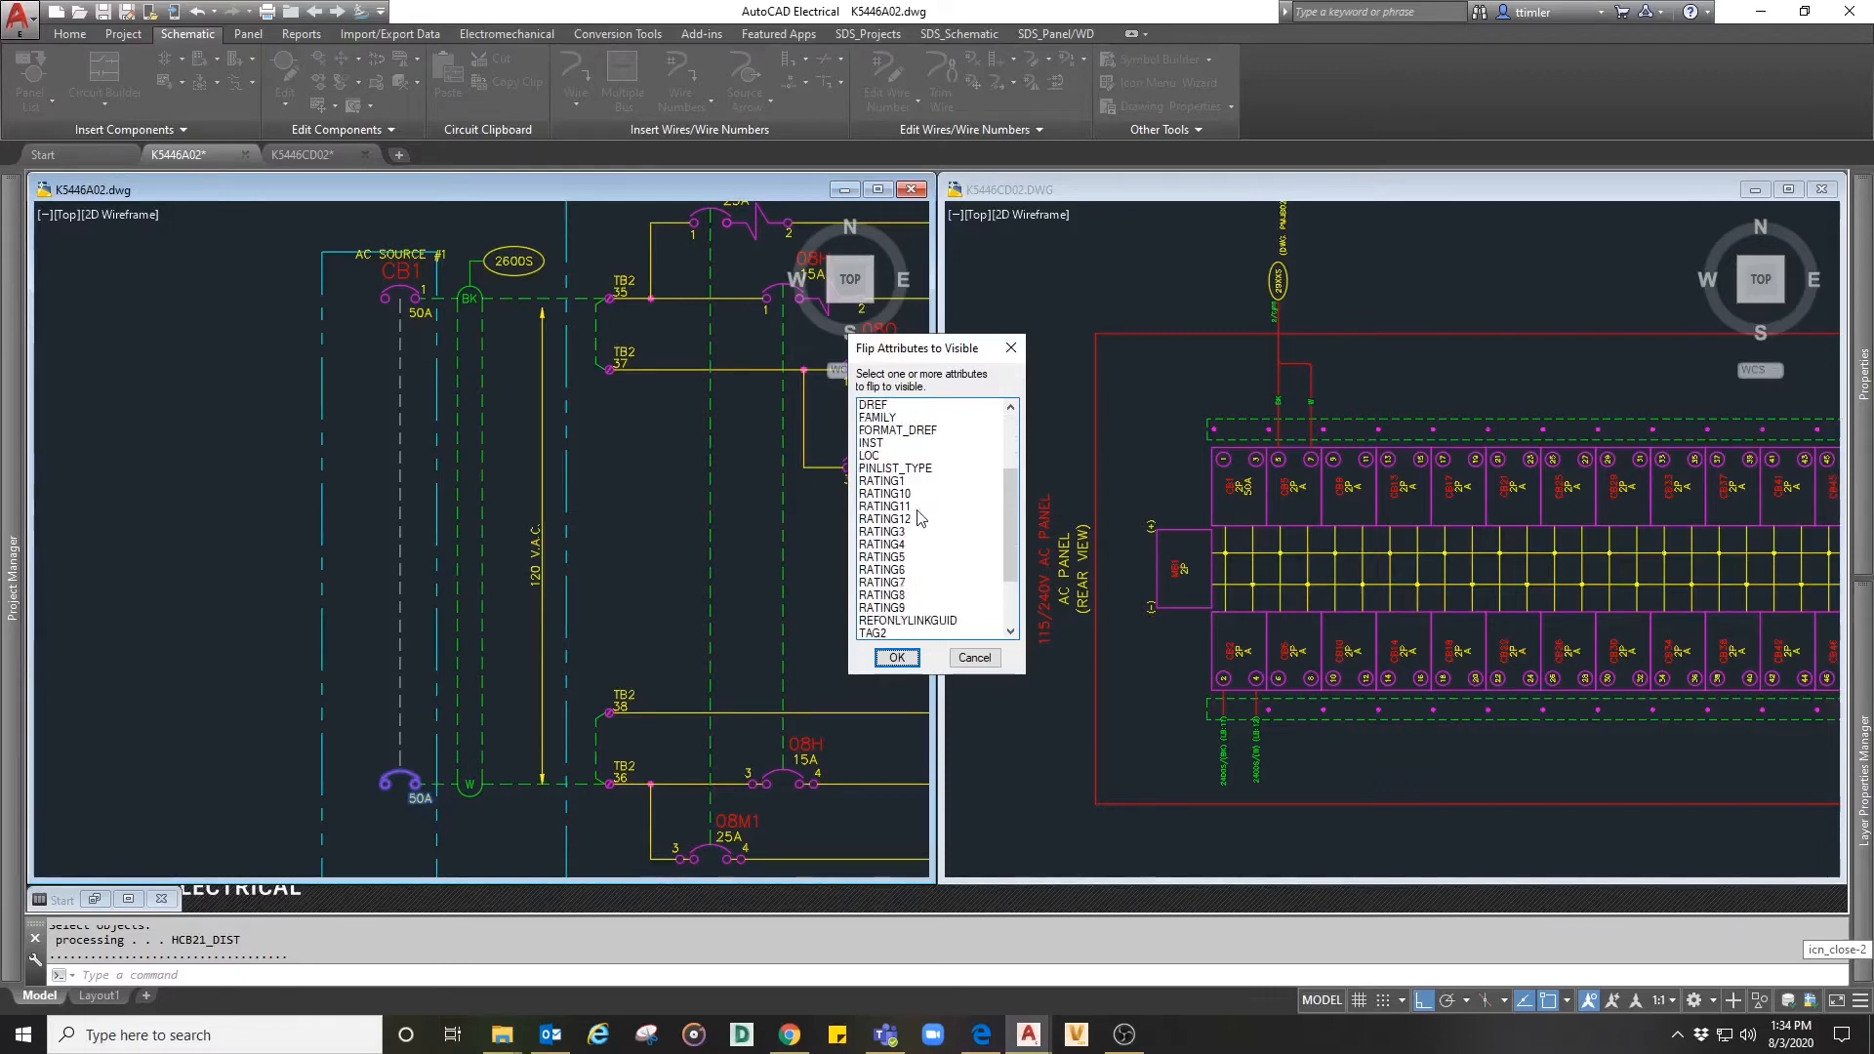
scroll(921, 582, "down", 3)
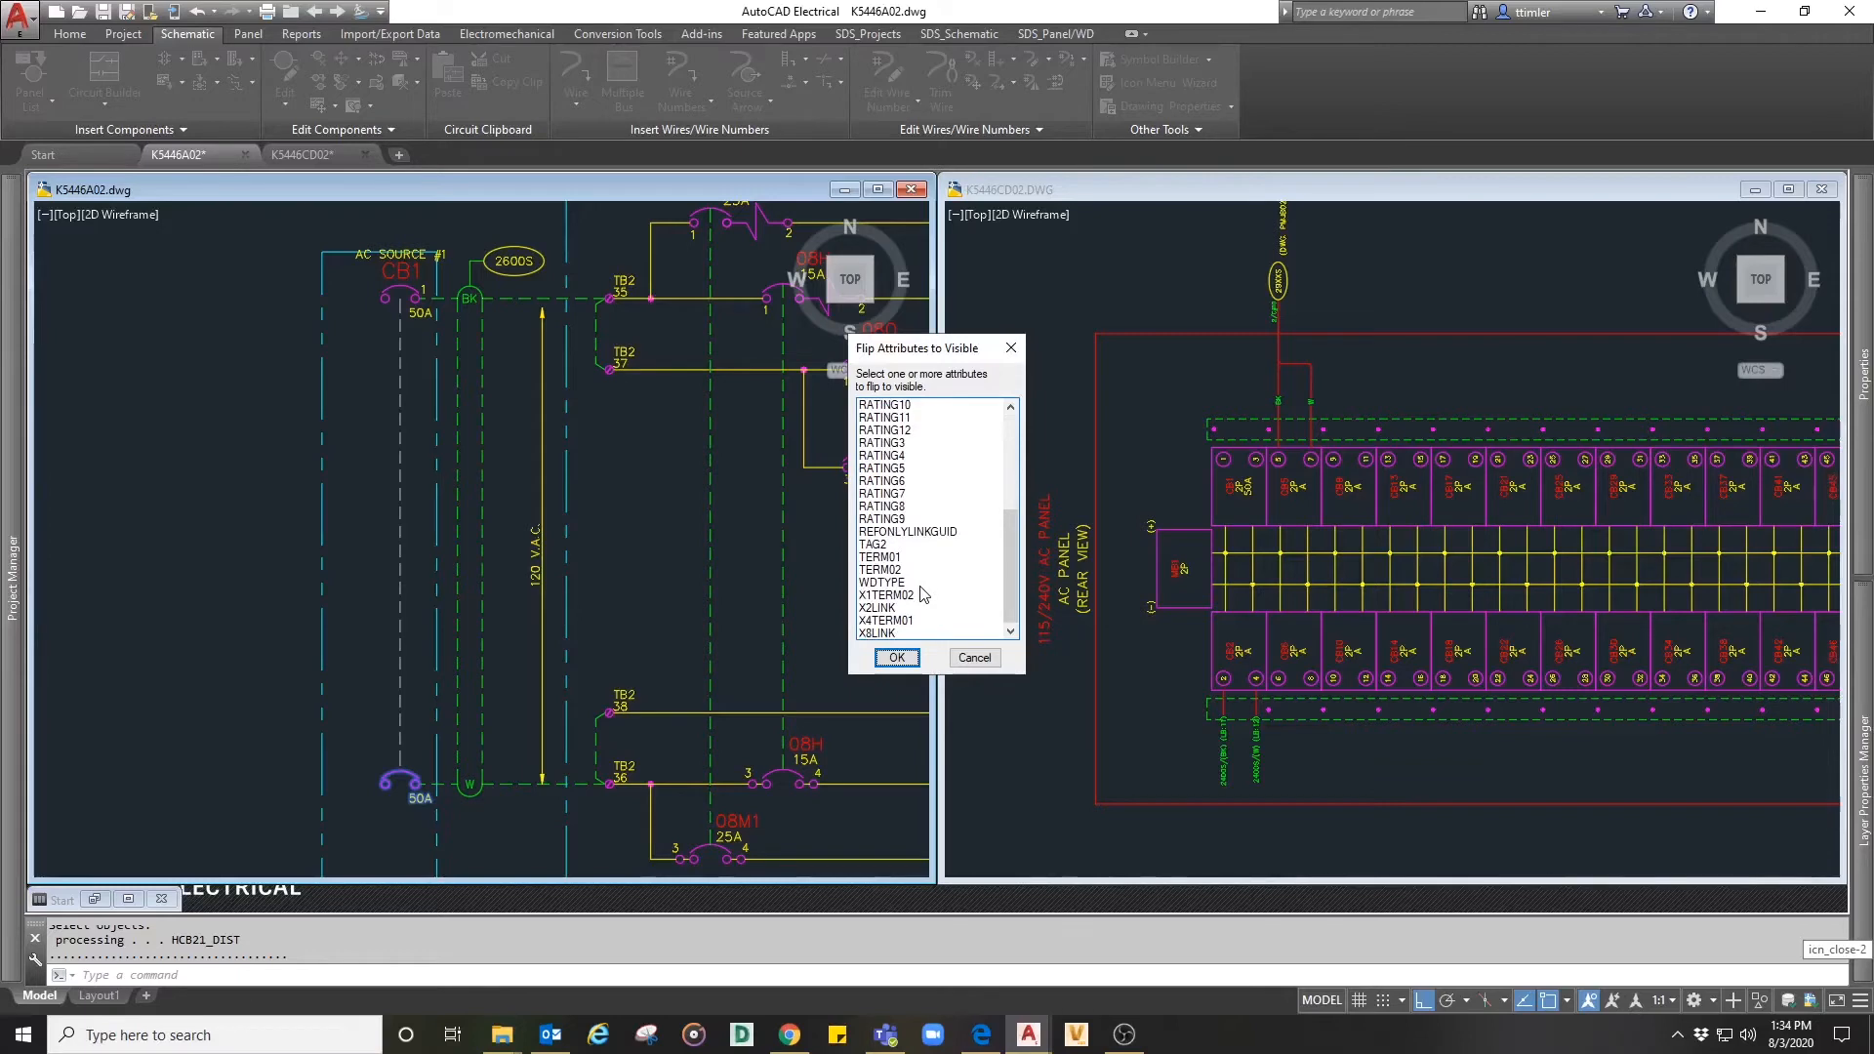
left_click(891, 556)
left_click(895, 657)
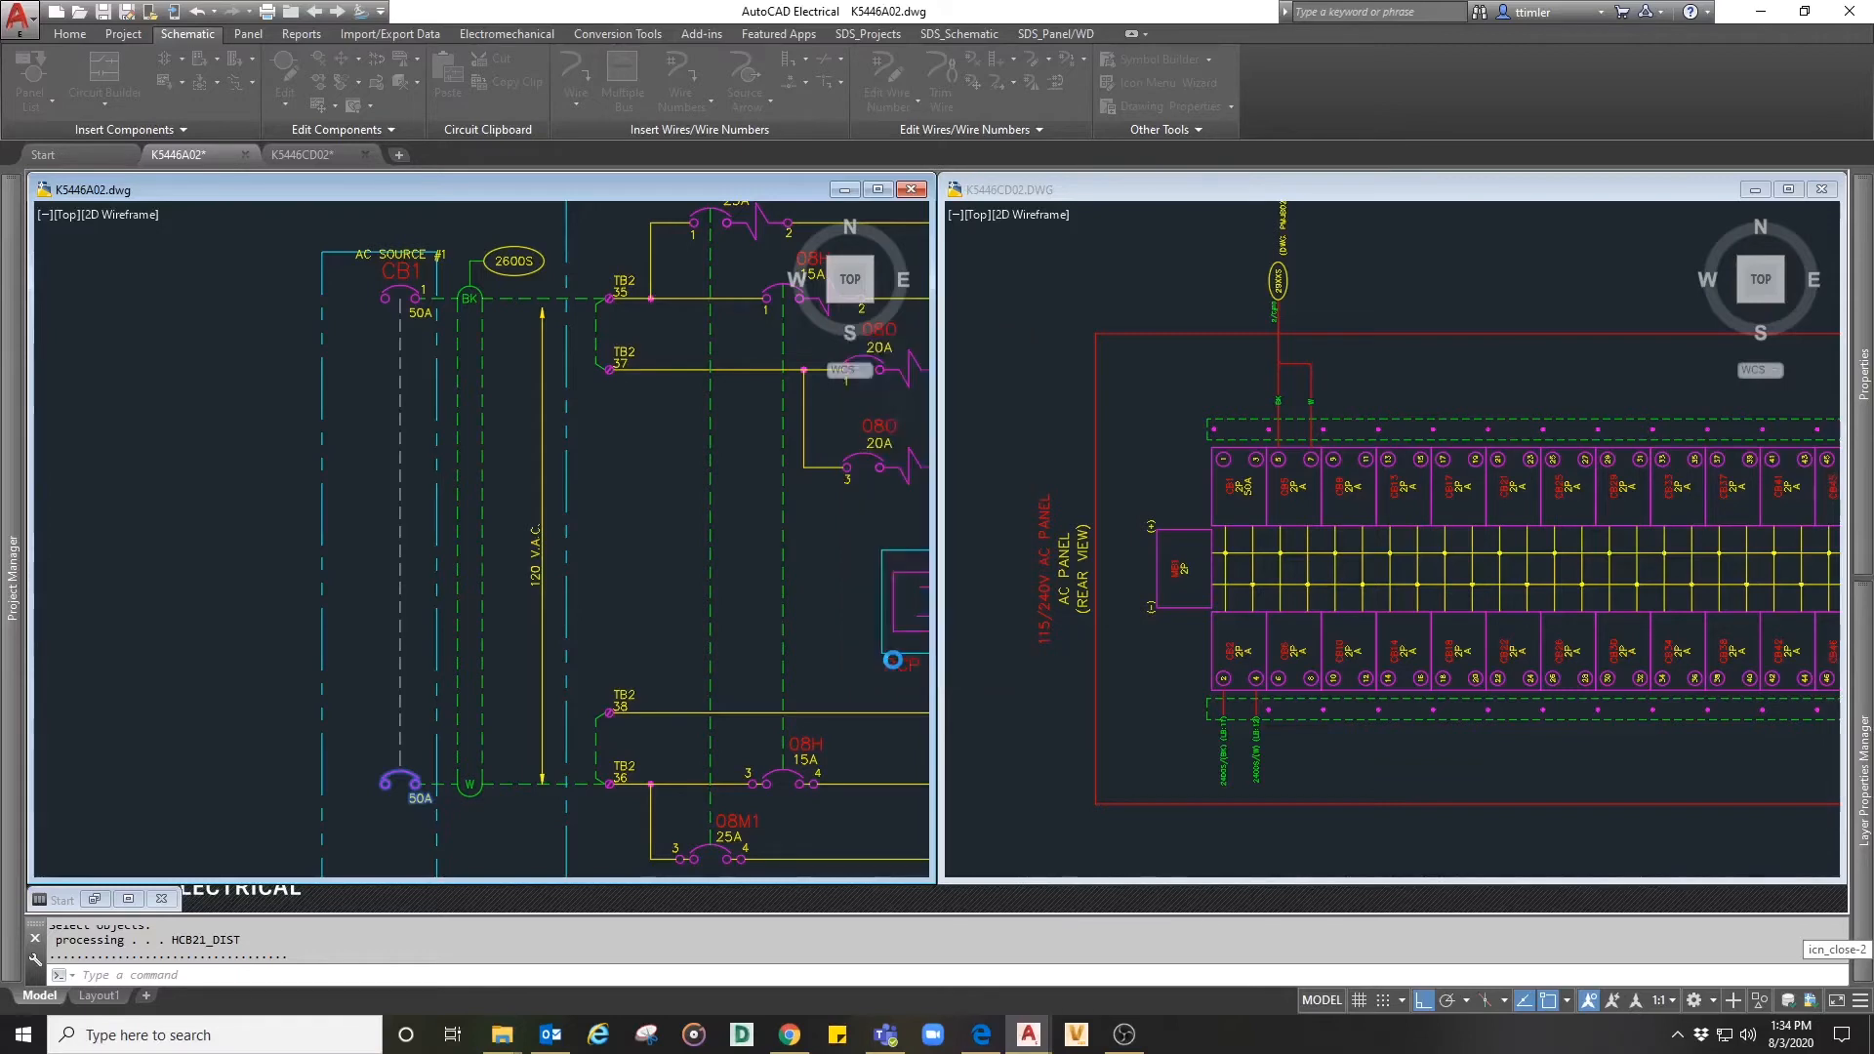
- Make the TERM02 attribute of the child CB1 pole visible through its attribute list
right_click(411, 780)
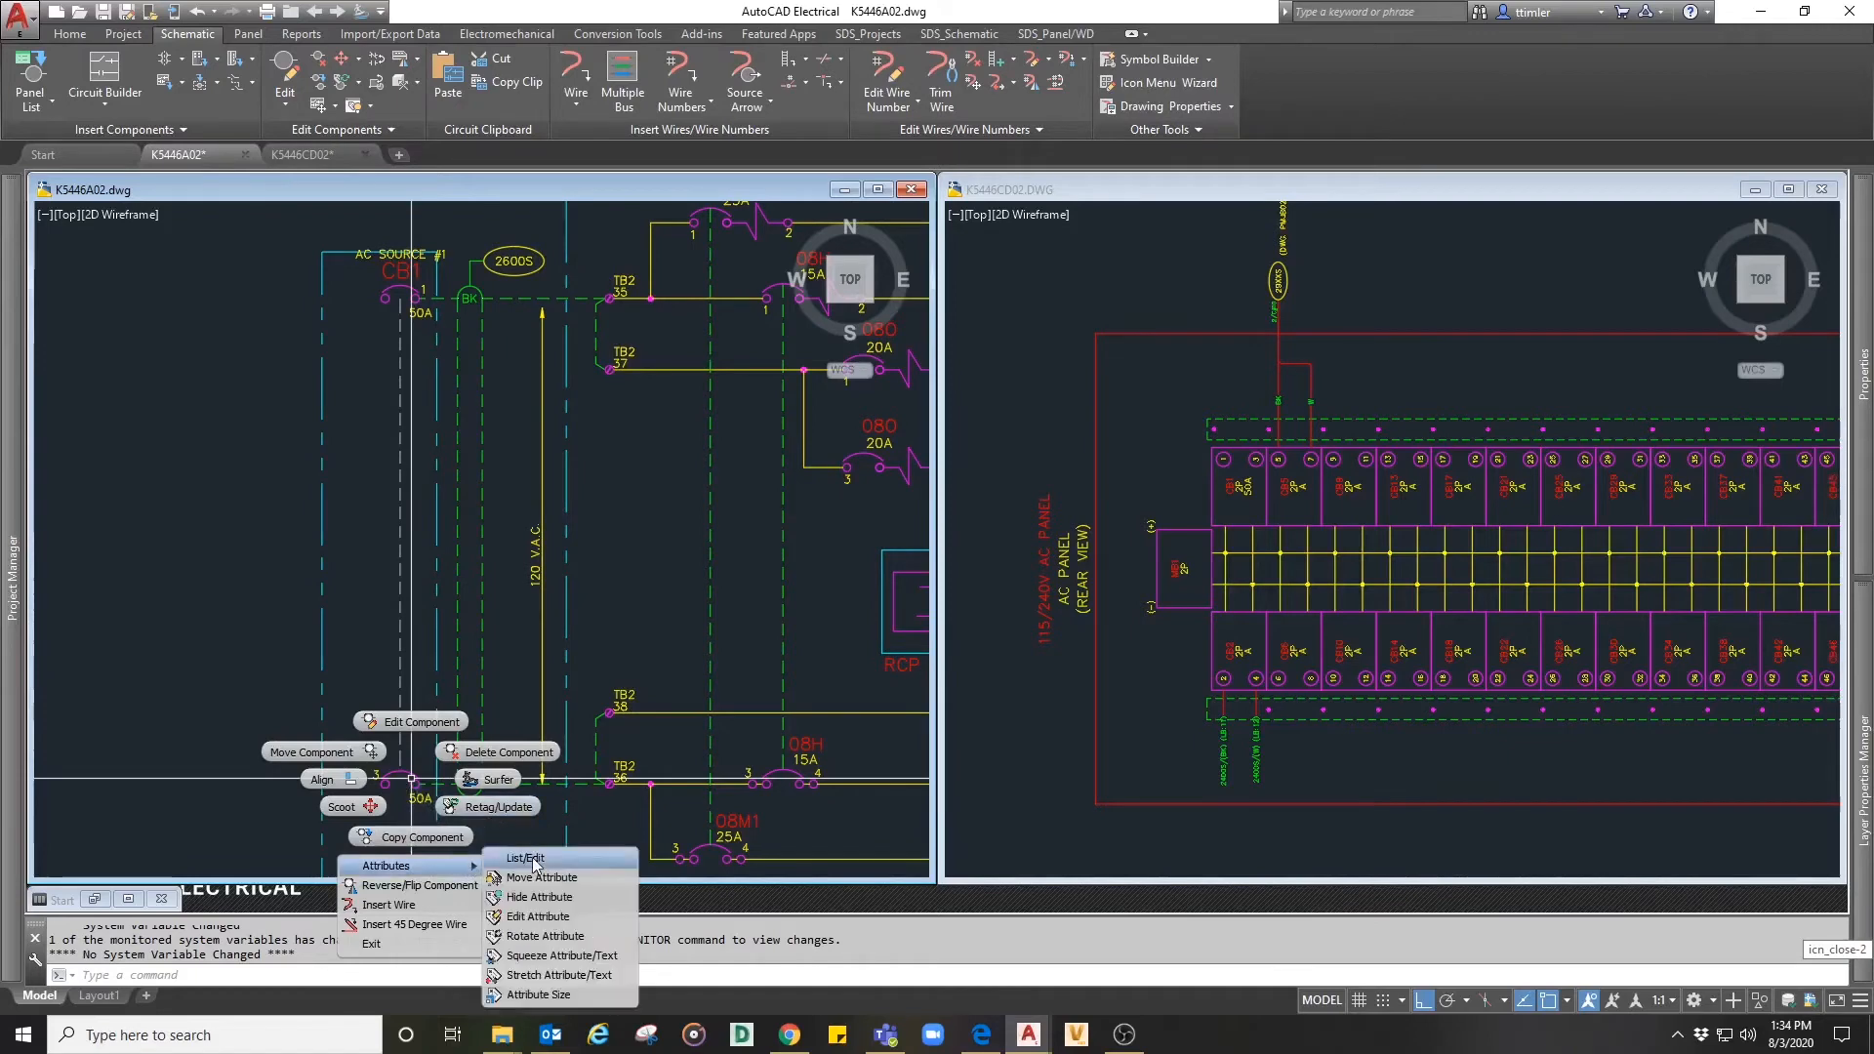
left_click(522, 860)
scroll(849, 572, "down", 6)
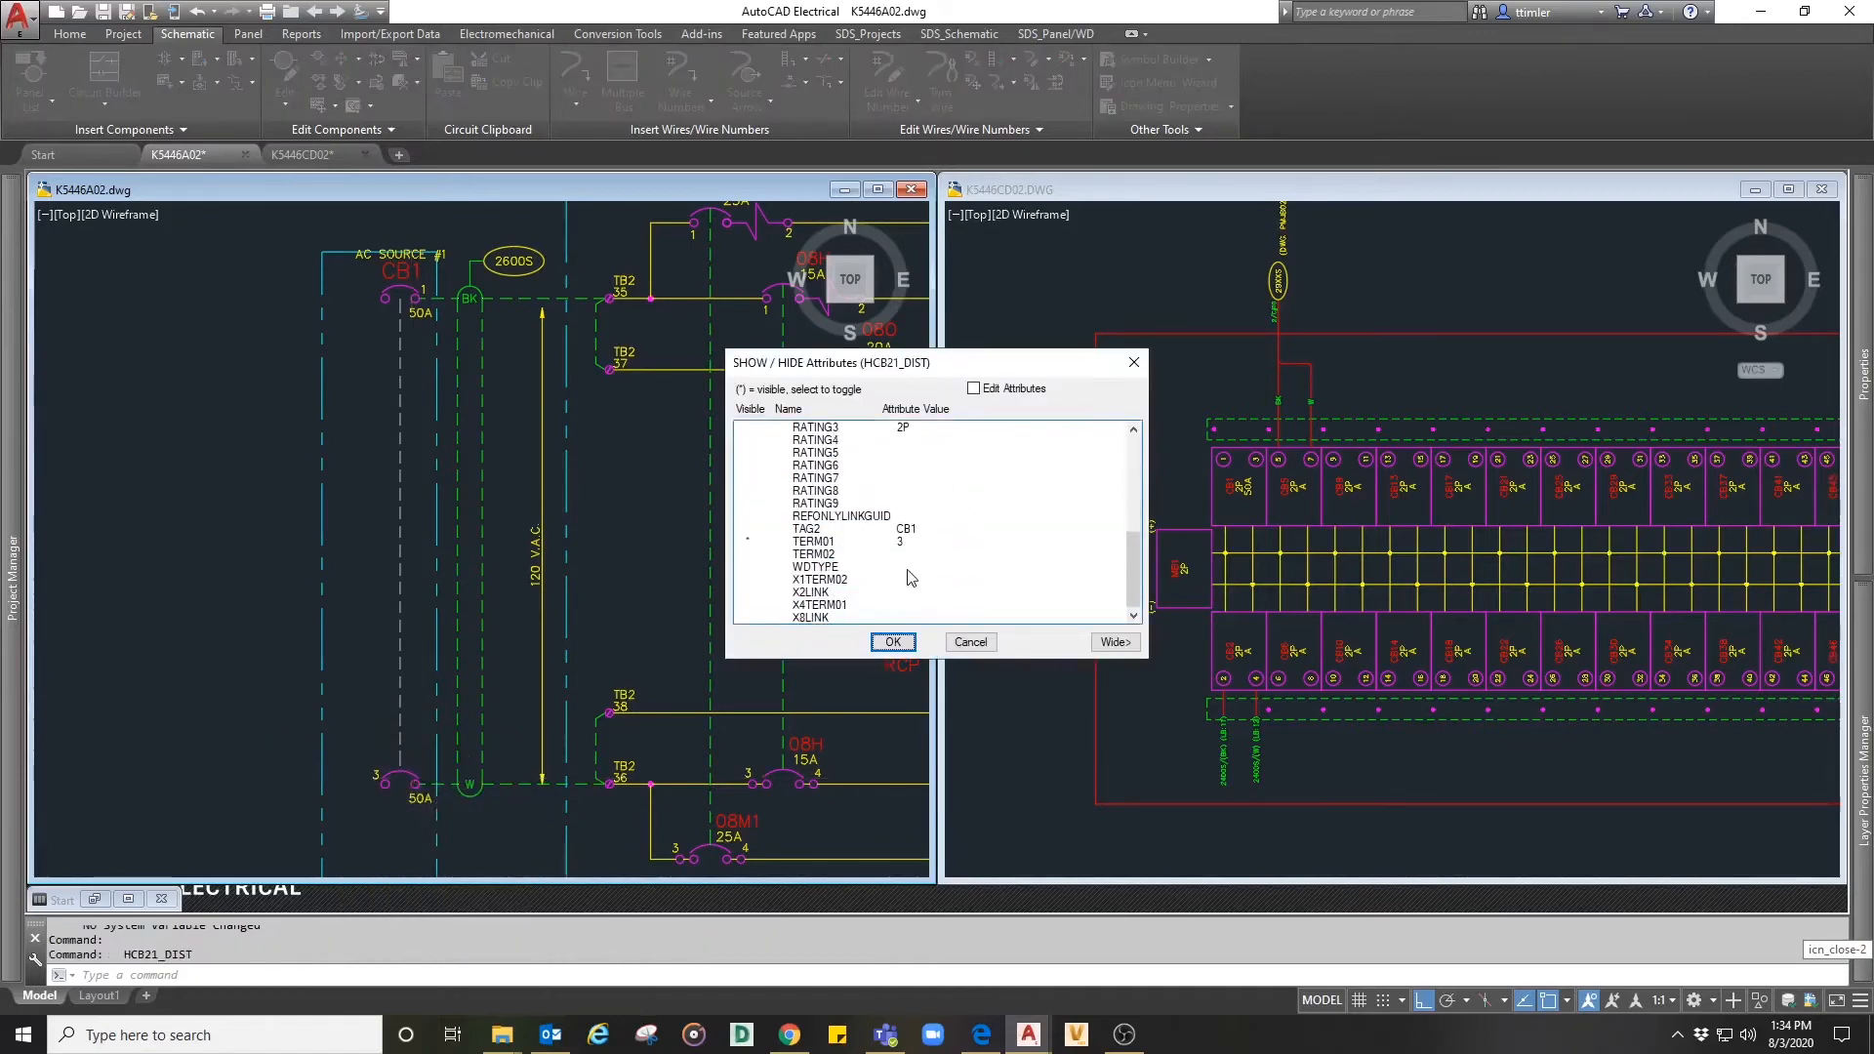
left_click(818, 555)
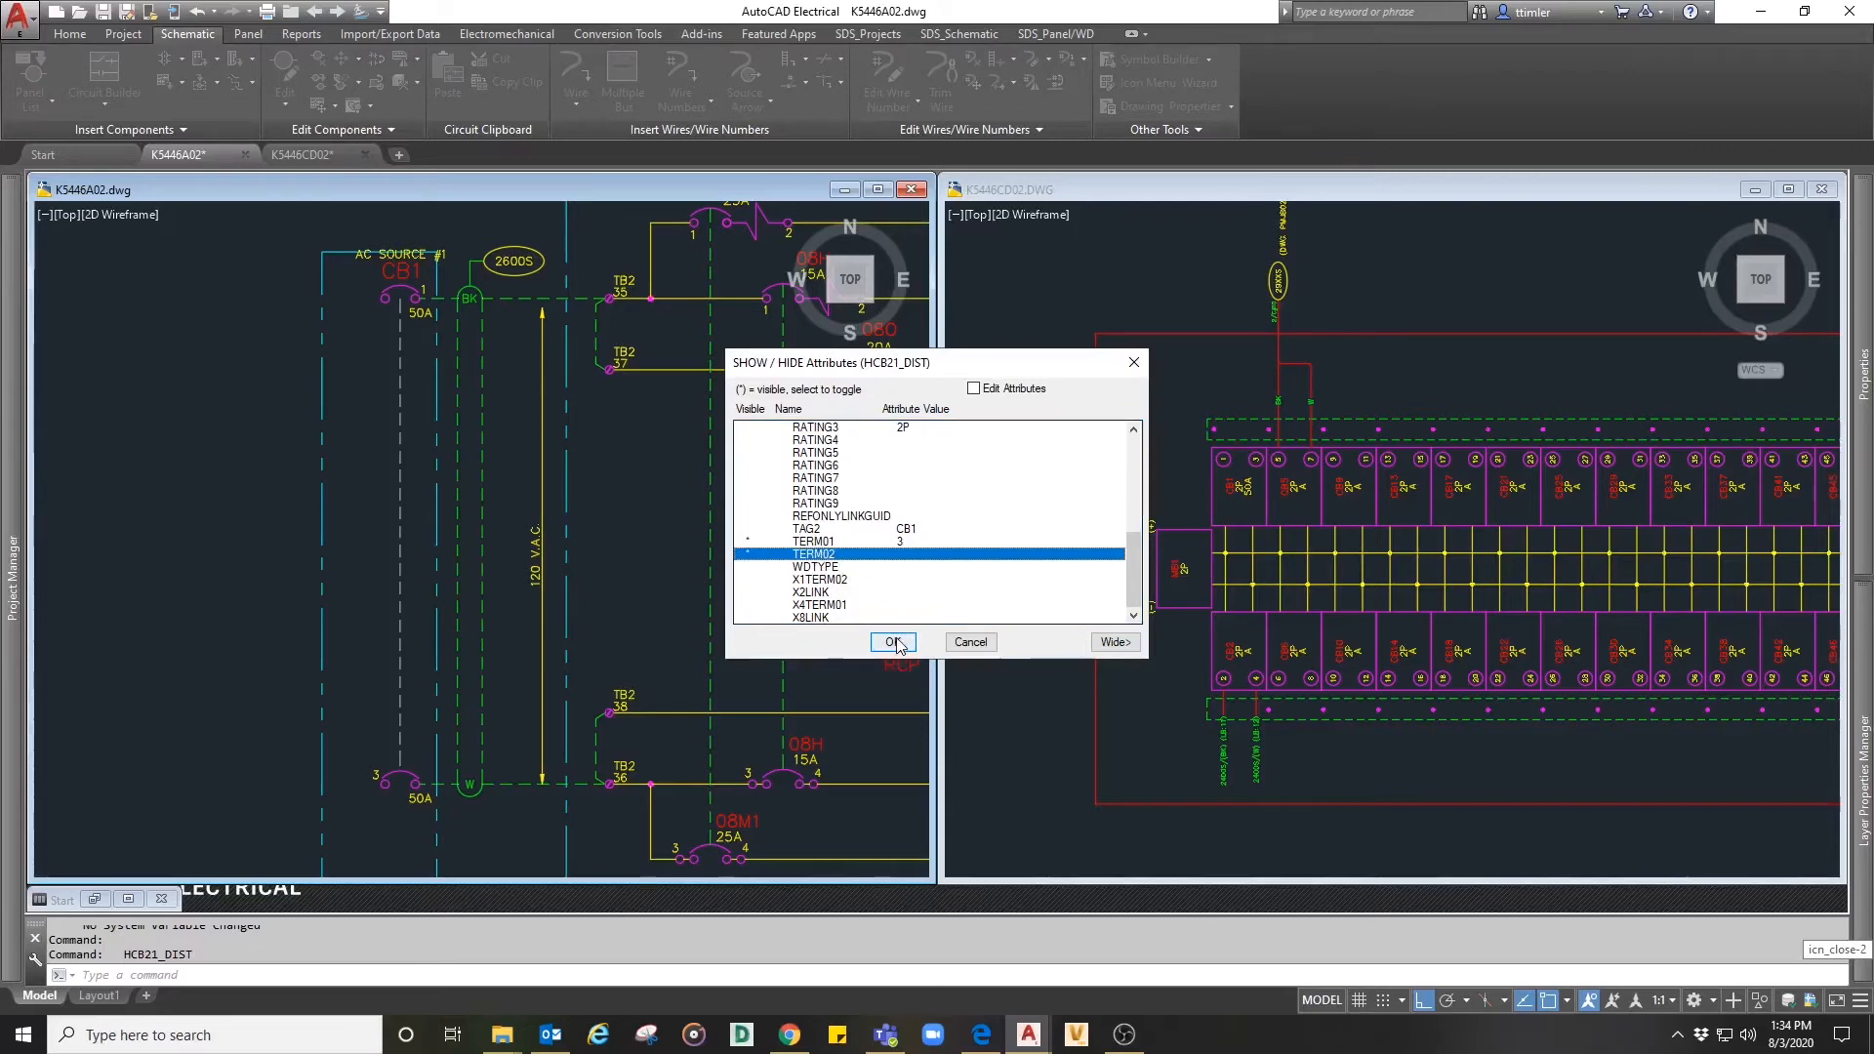
left_click(893, 643)
- Edit the child CB1 pole again, clearing pin 1 and setting pin 2 to 3
right_click(402, 763)
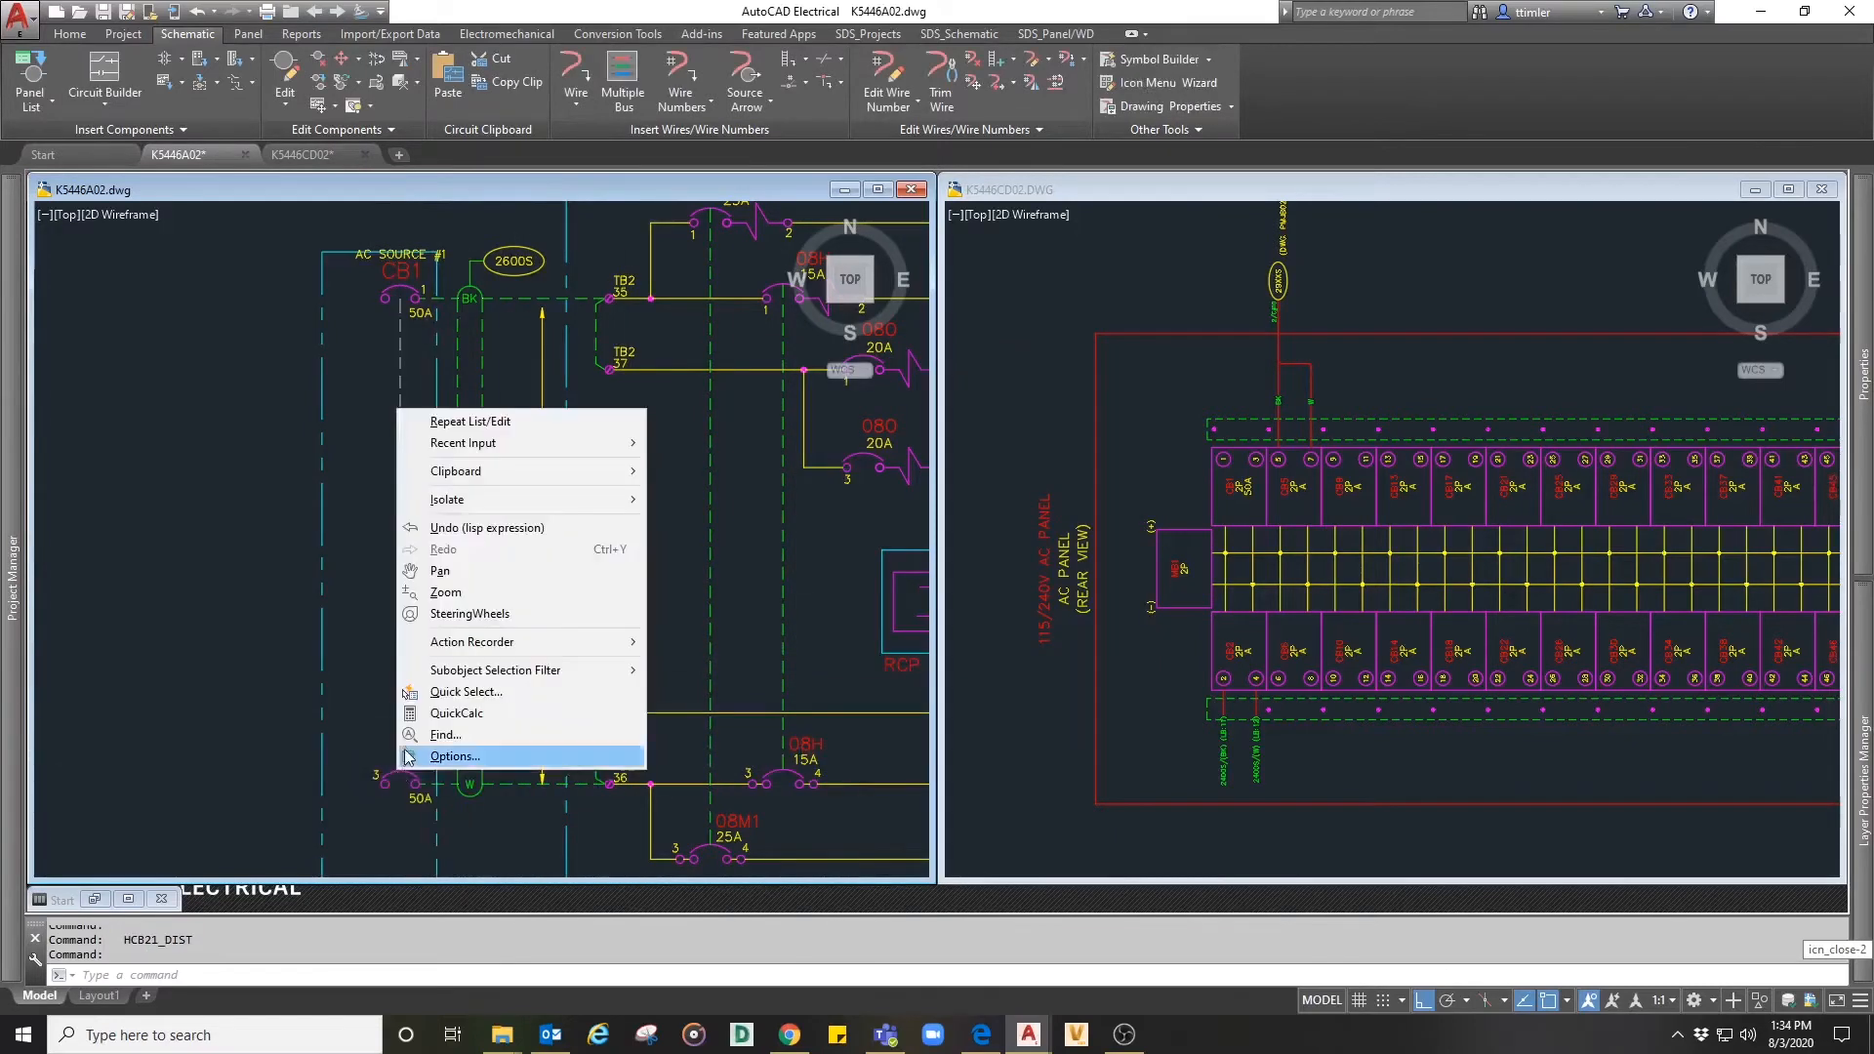
key("Escape")
right_click(412, 778)
left_click(412, 722)
left_click_drag(1078, 543, 1055, 547)
key("BackSpace")
left_click(1083, 571)
type("3")
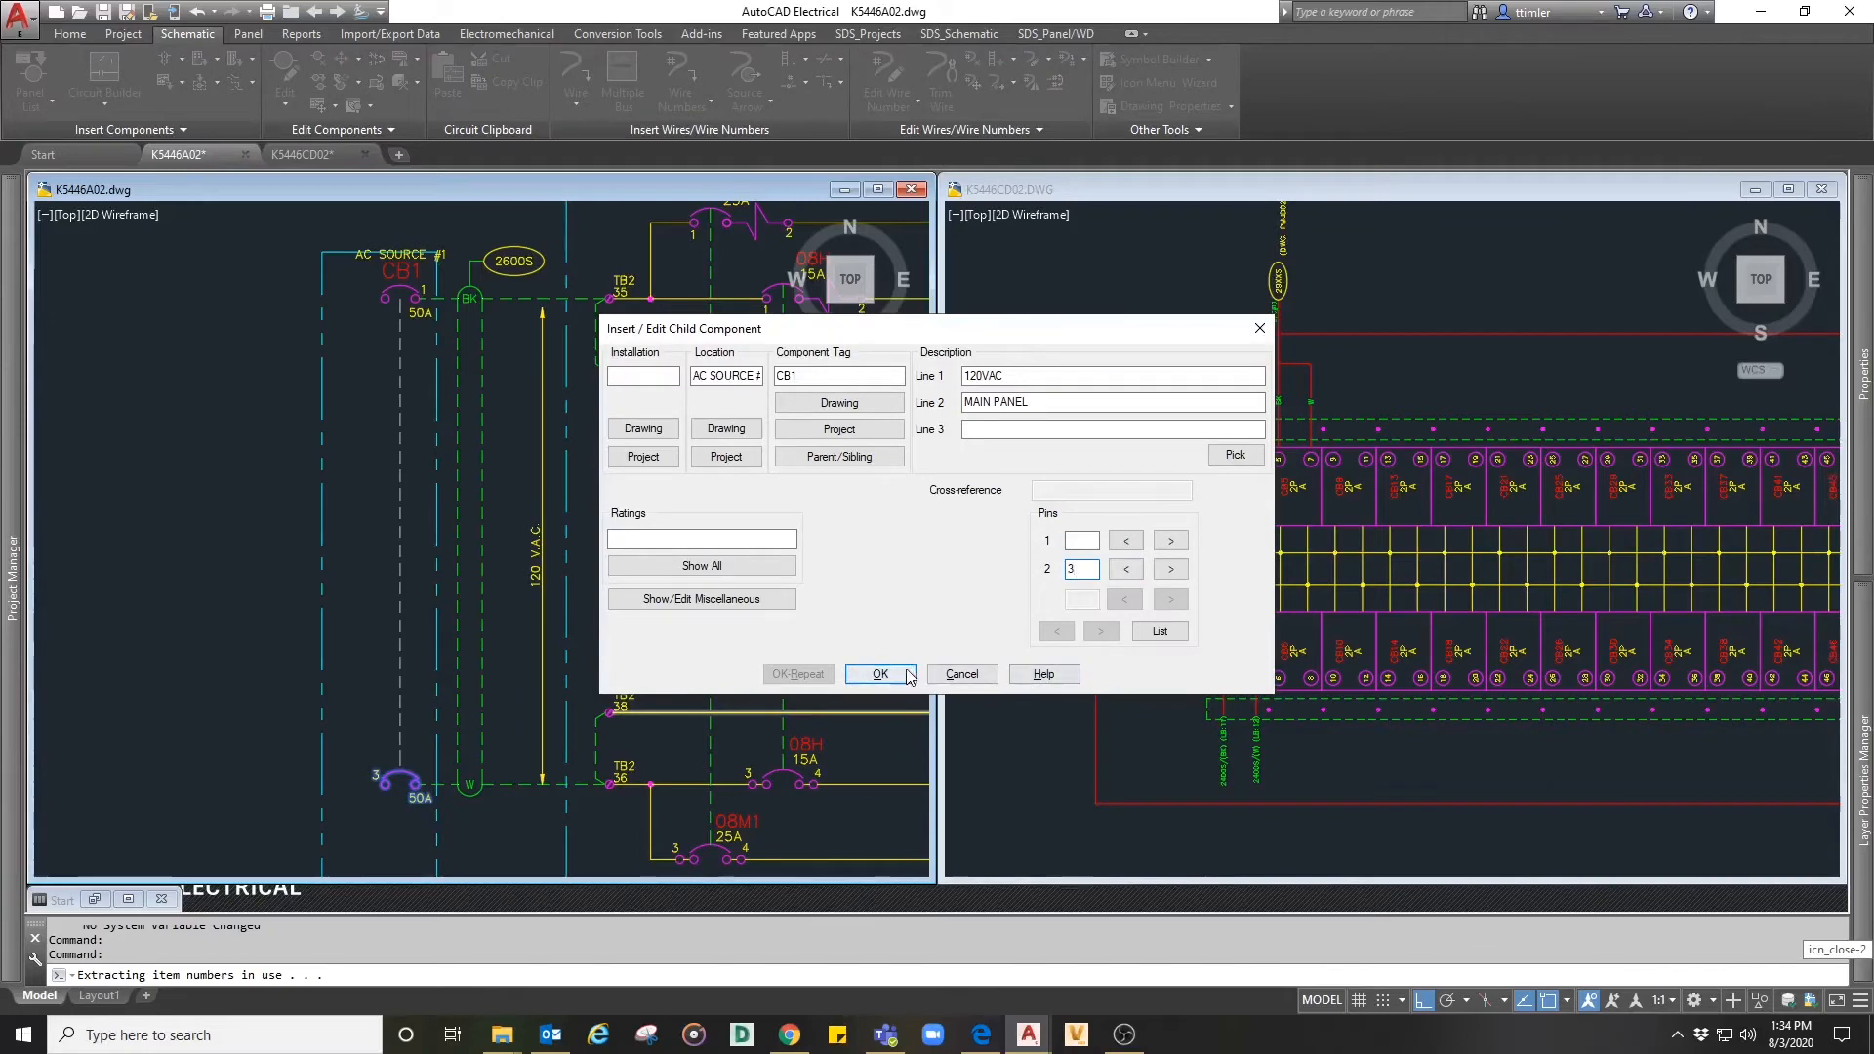
left_click(879, 673)
- Move the AC SOURCE #1 location attribute of CB1 above the top edge of the dashed enclosure box
scroll(430, 448, "up", 3)
right_click(426, 392)
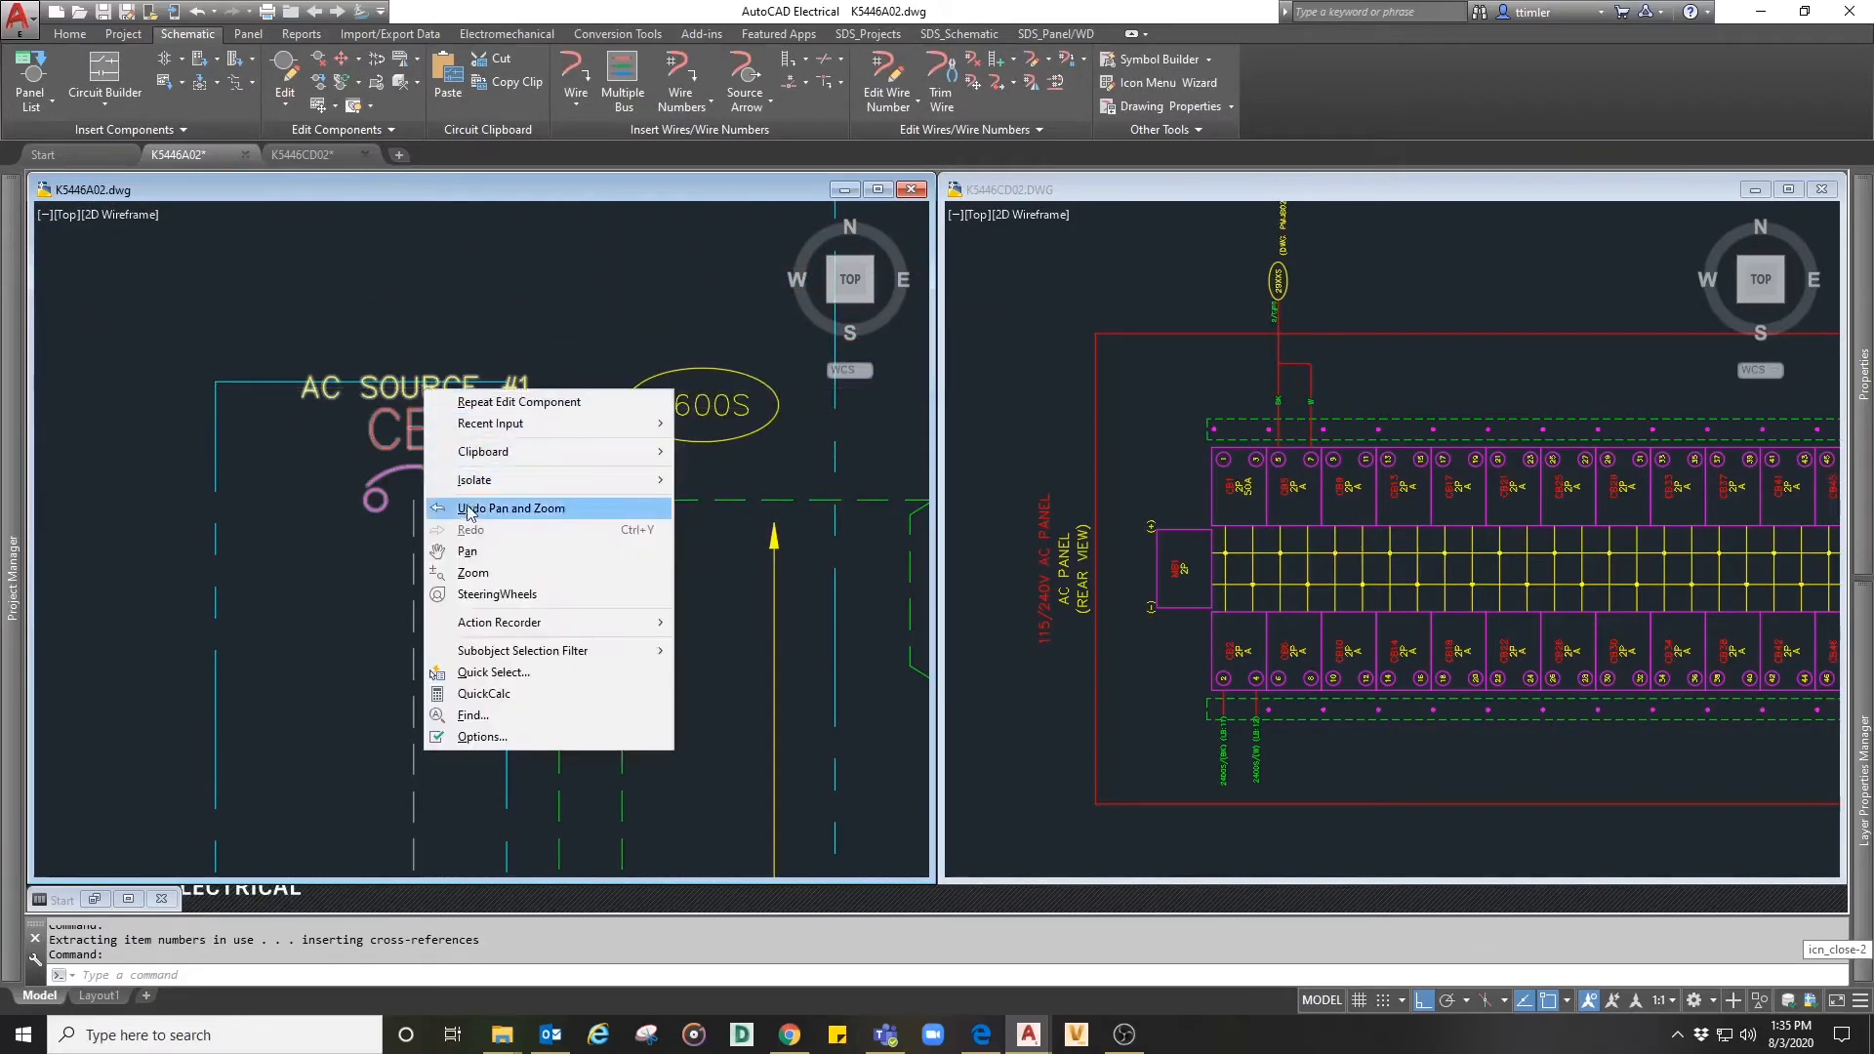
key("Escape")
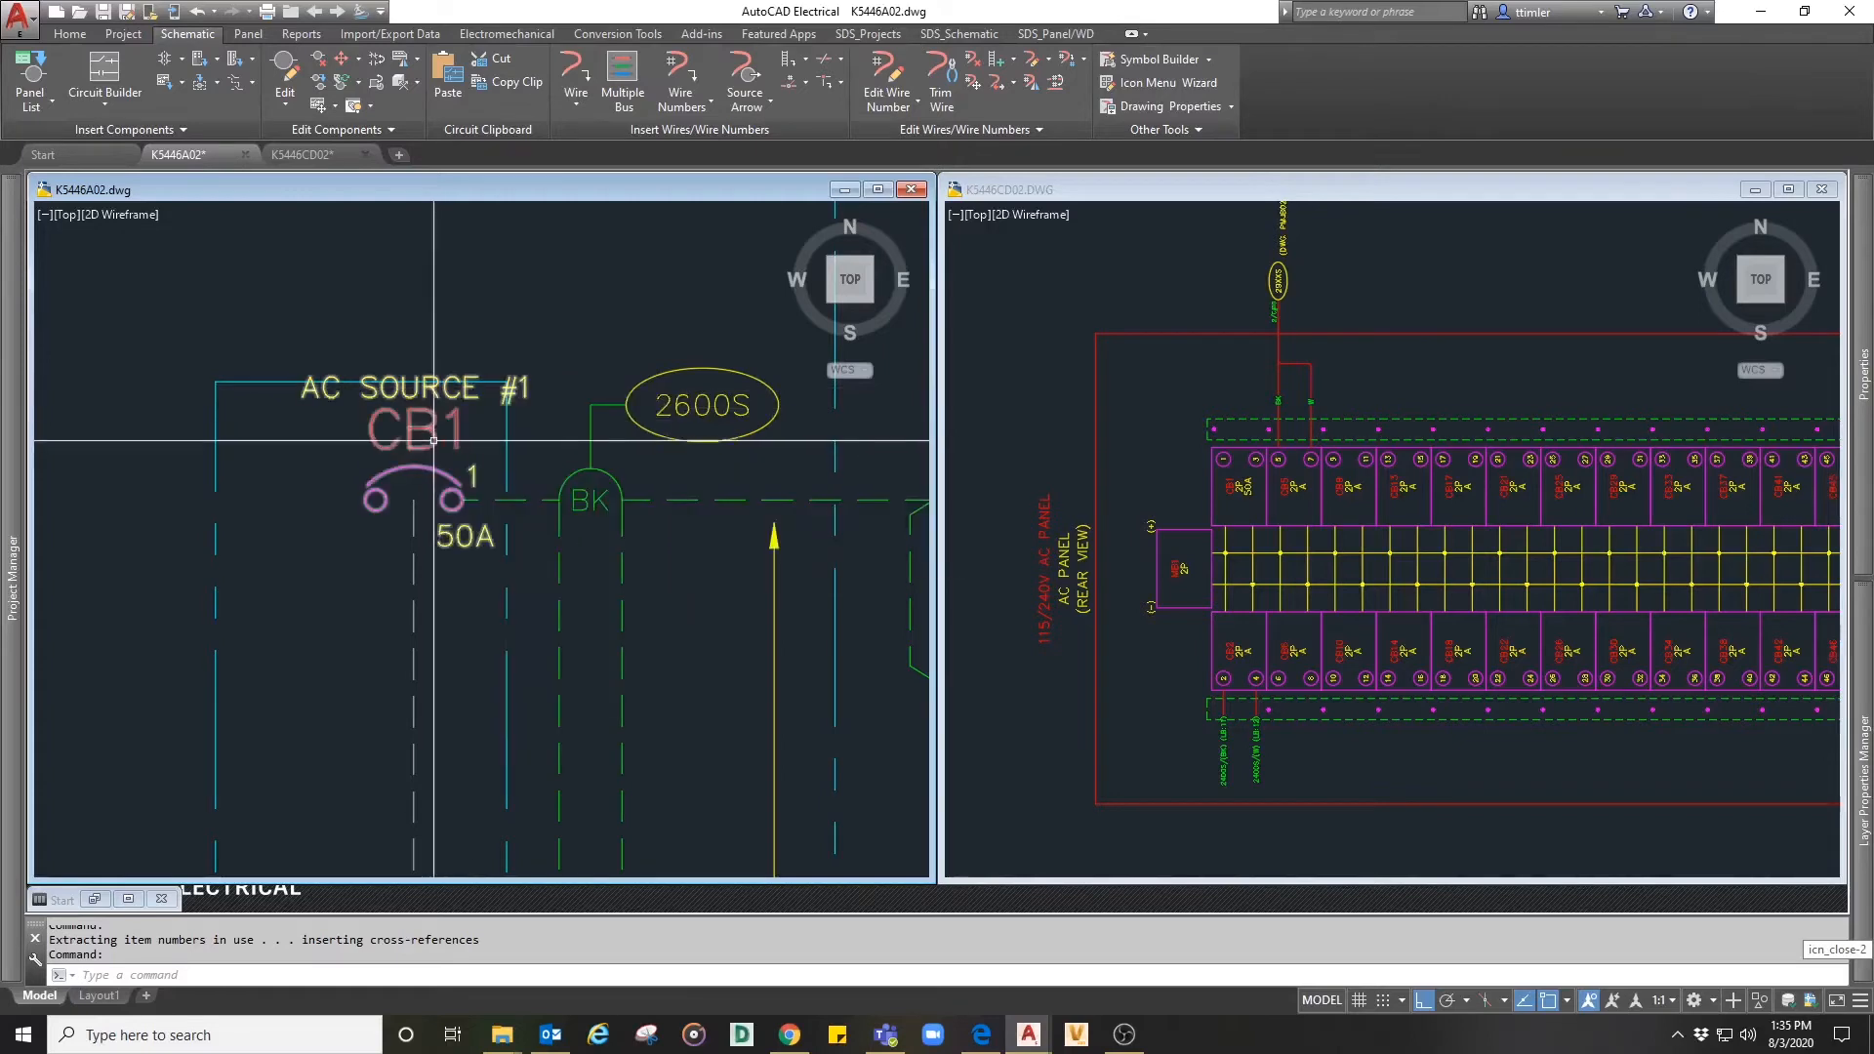
right_click(433, 442)
mouse_move(420, 526)
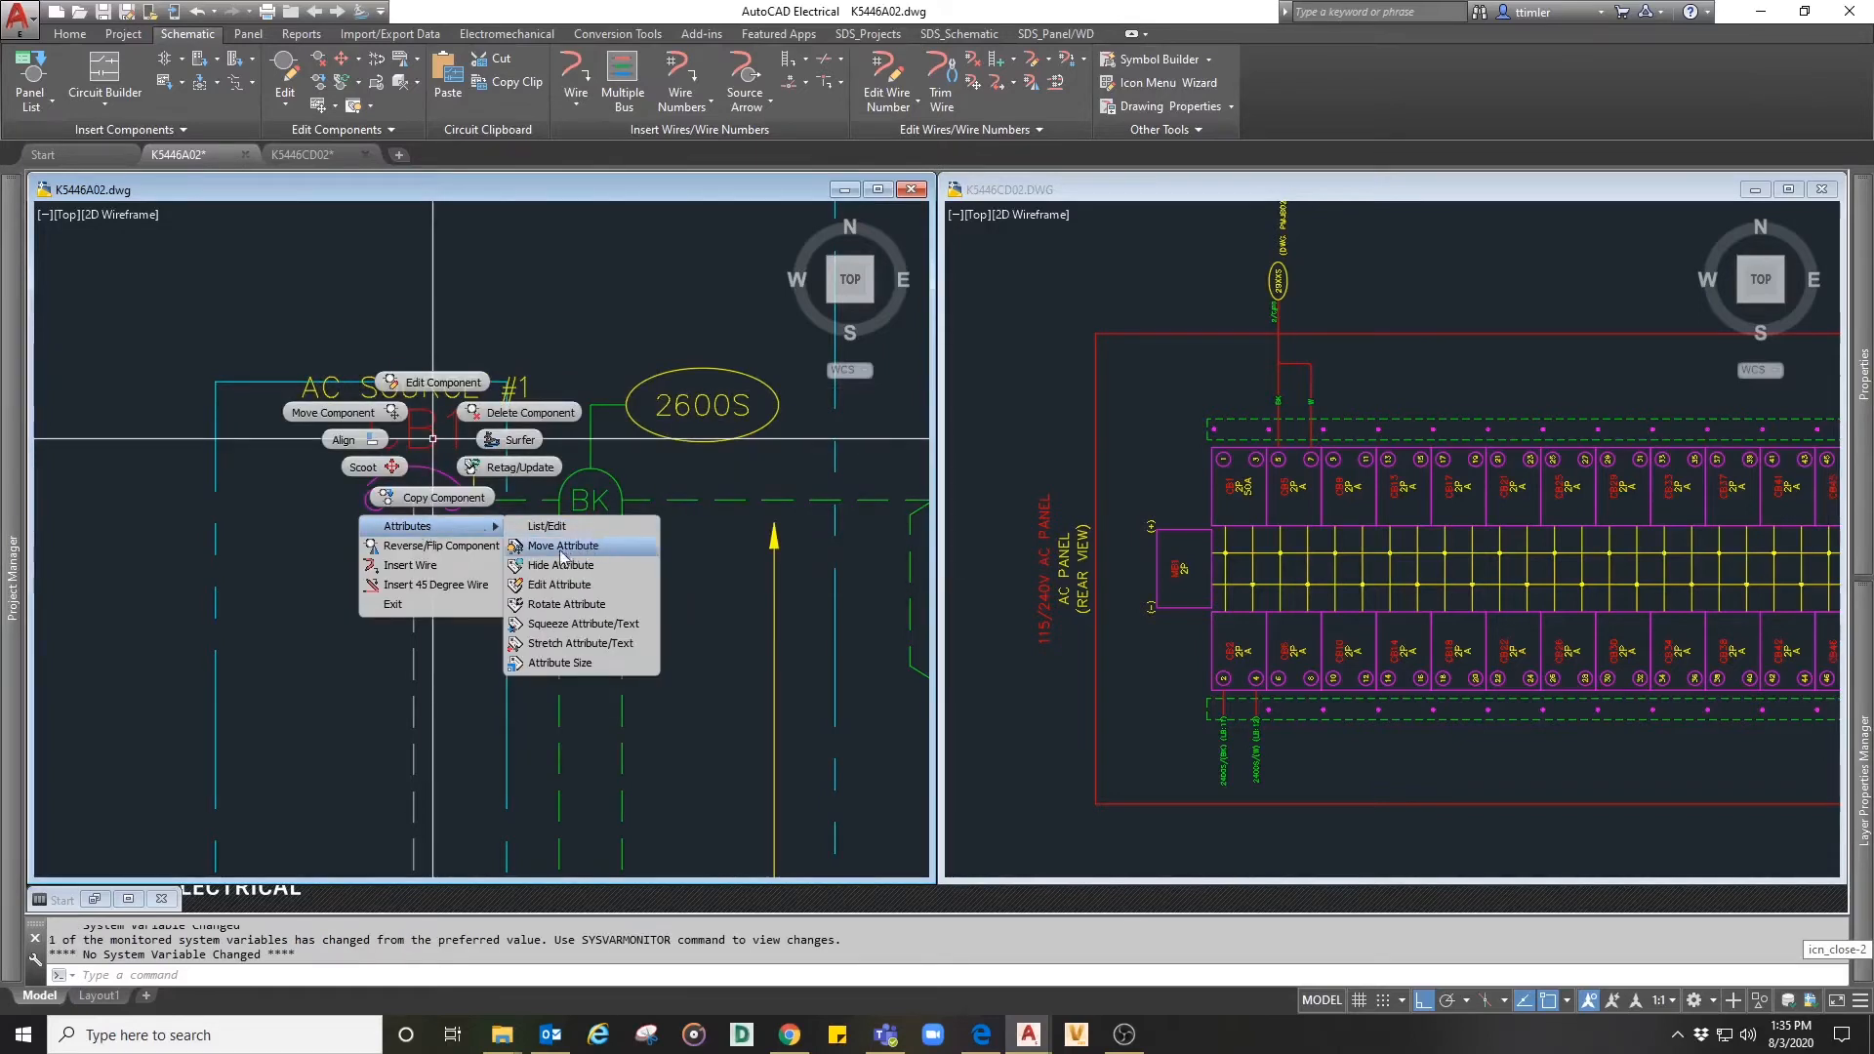
left_click(562, 546)
left_click(406, 389)
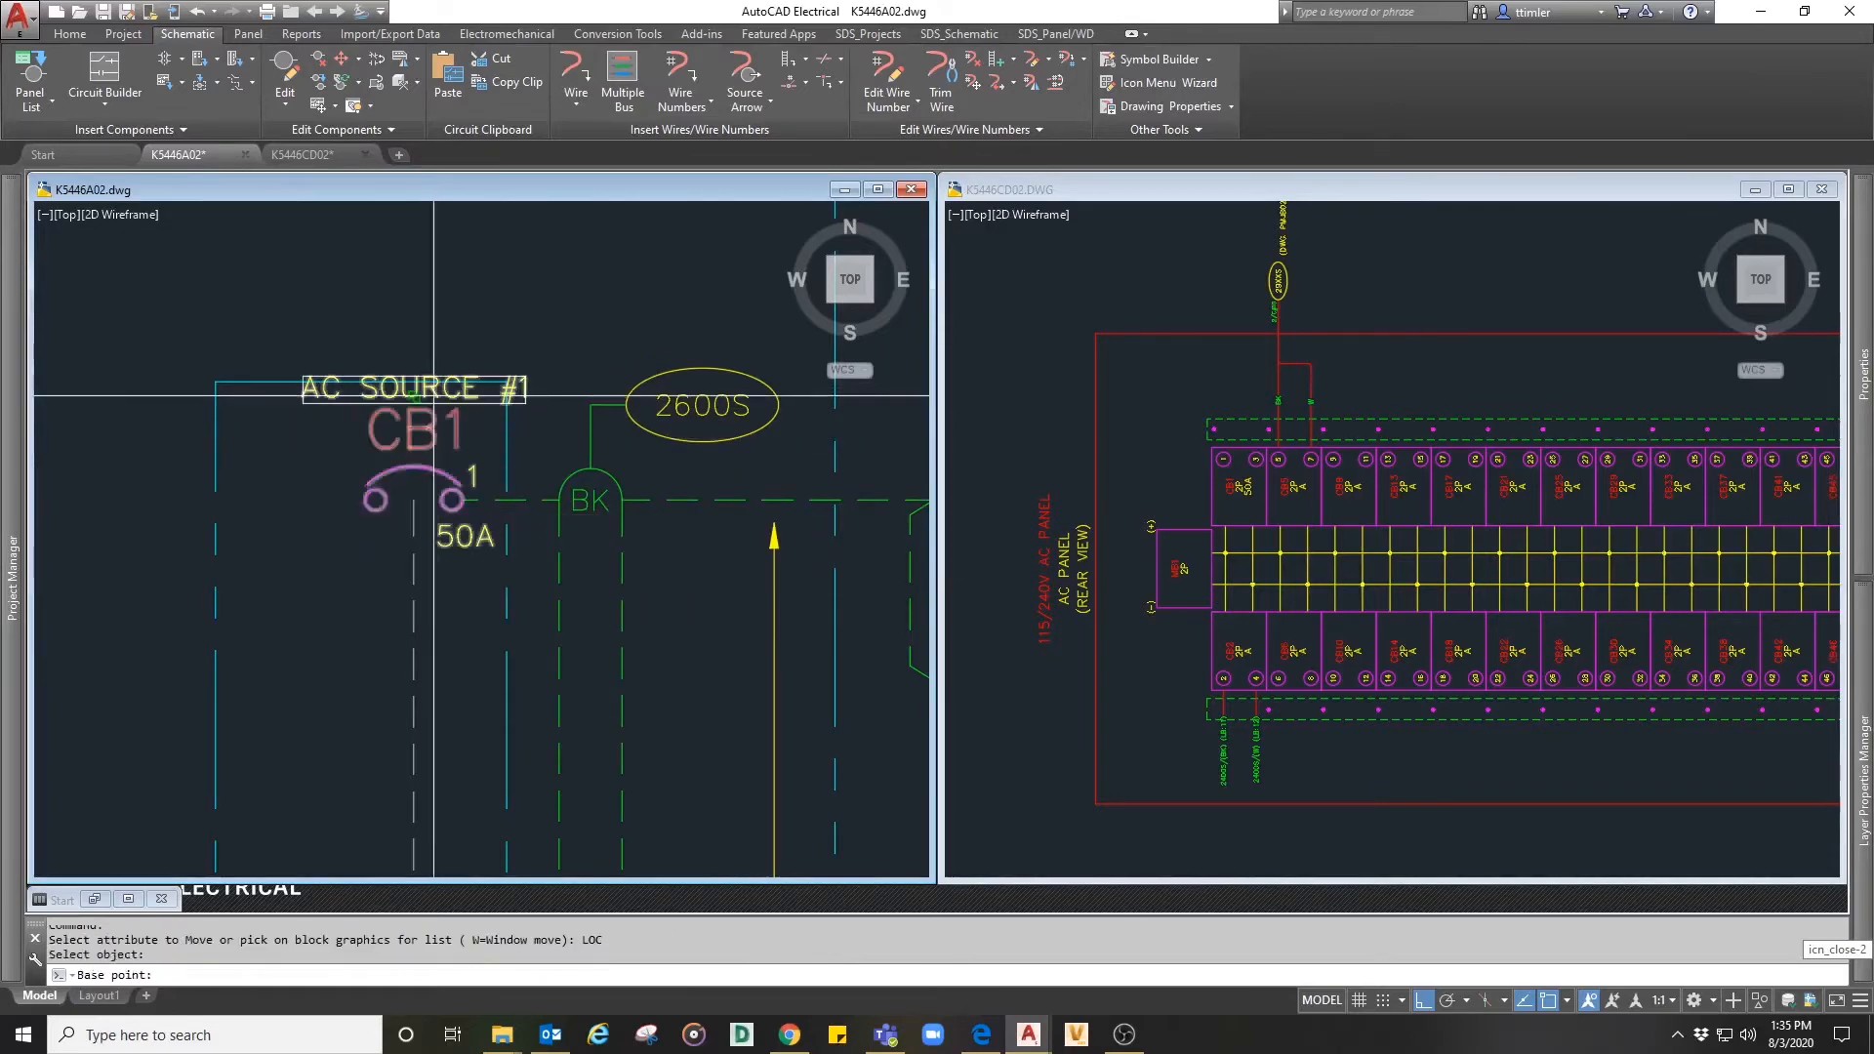
left_click(391, 347)
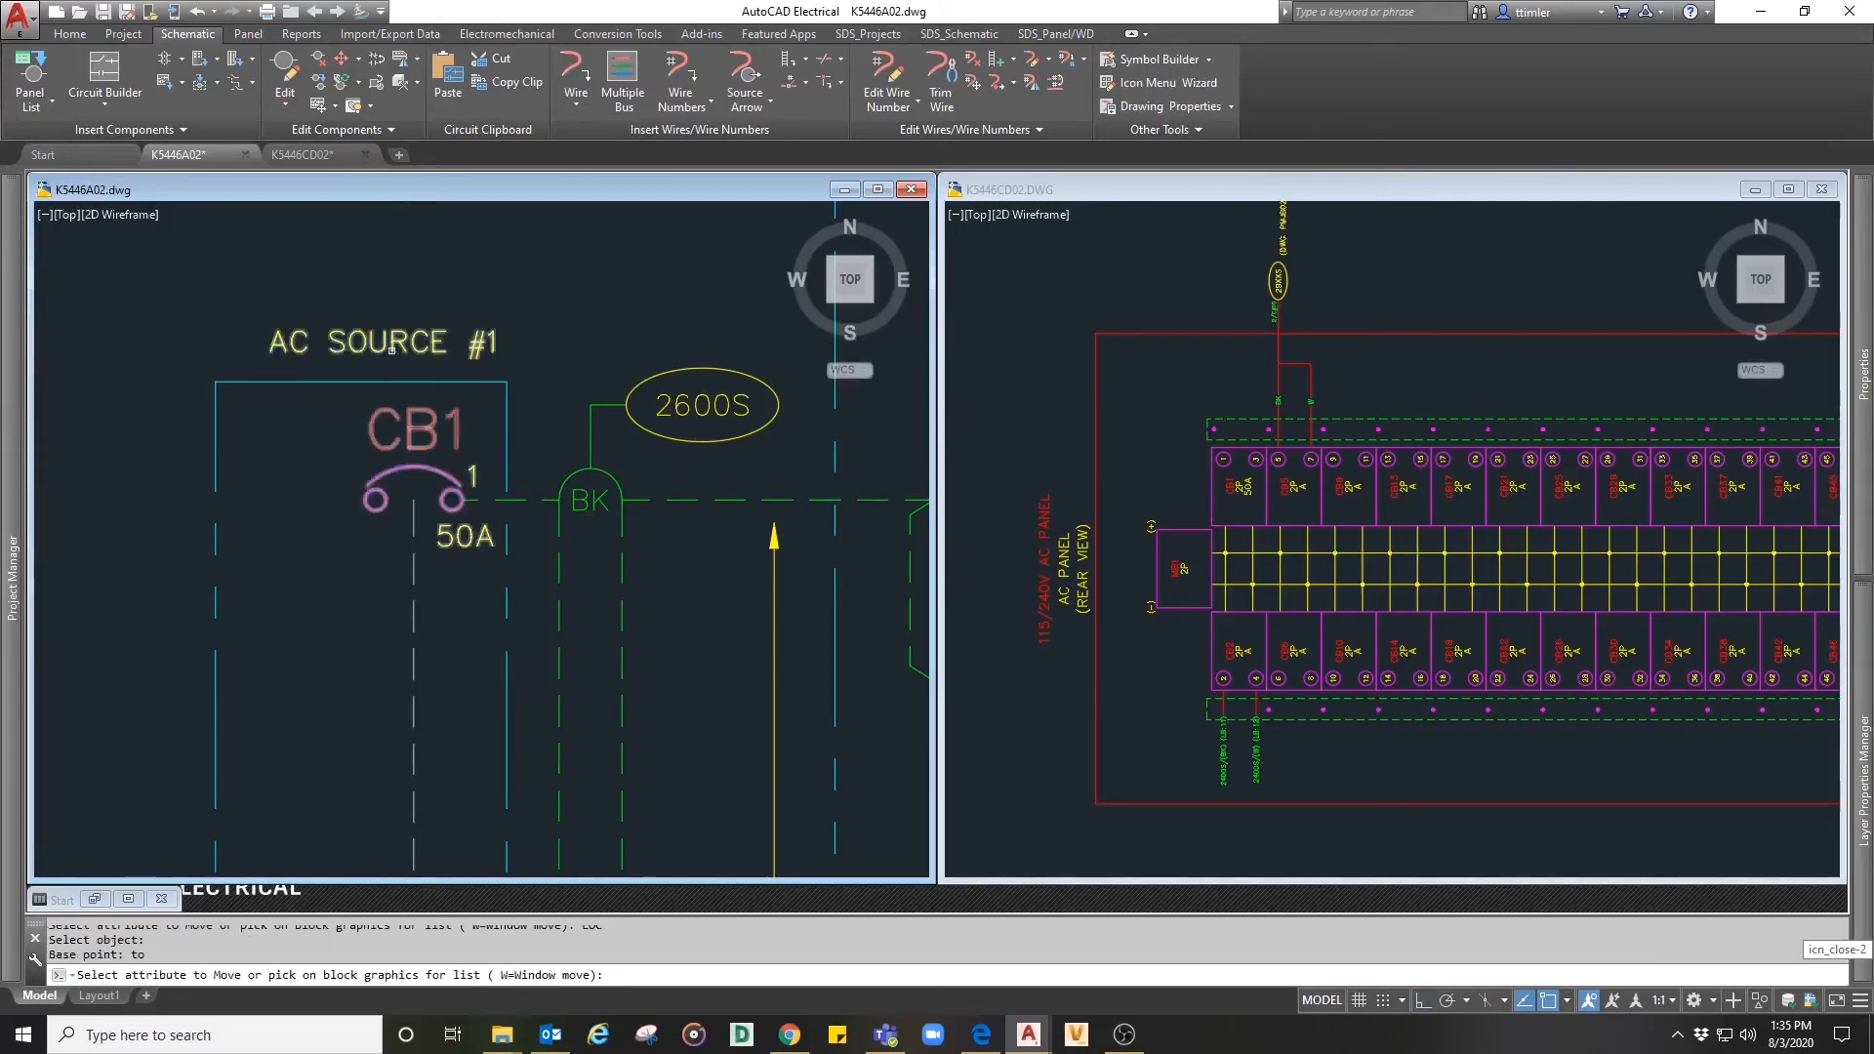
scroll(414, 293, "down", 7)
key("Return")
- Save the K5446A02 schematic drawing
scroll(383, 391, "up", 3)
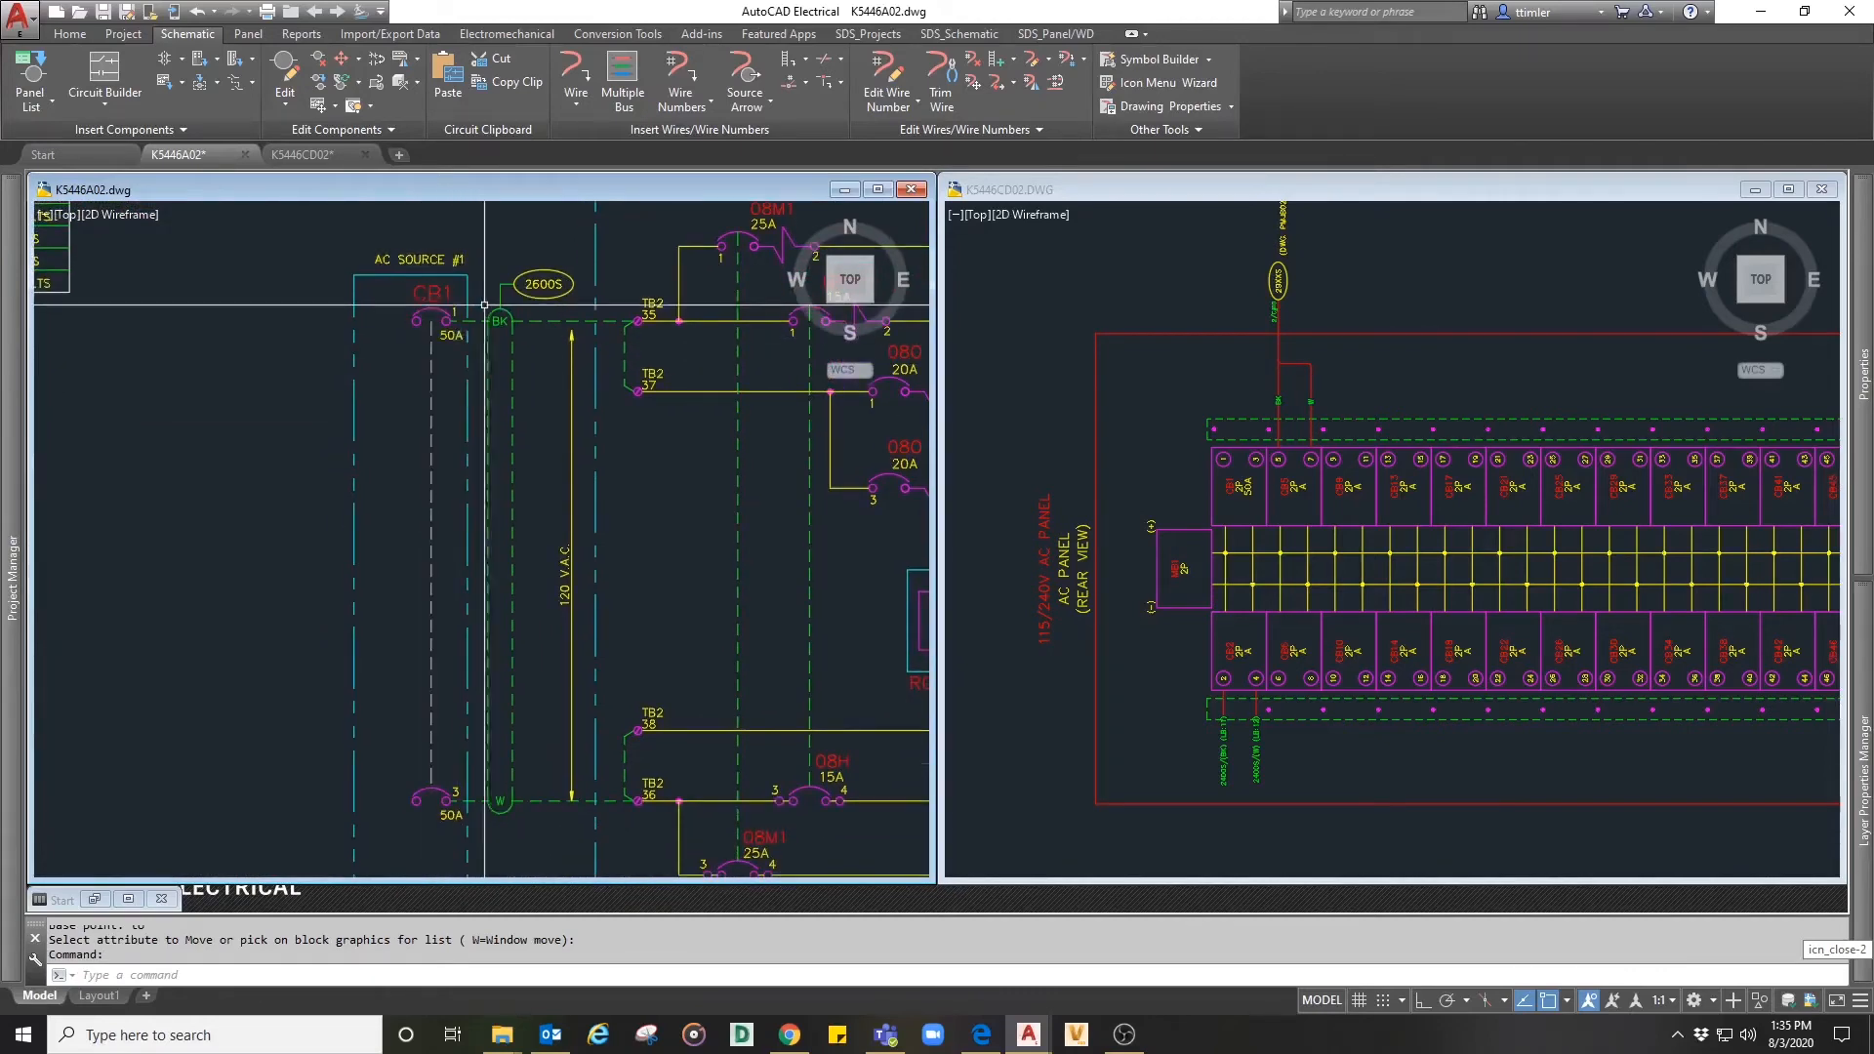
middle_click_drag(507, 348, 443, 365)
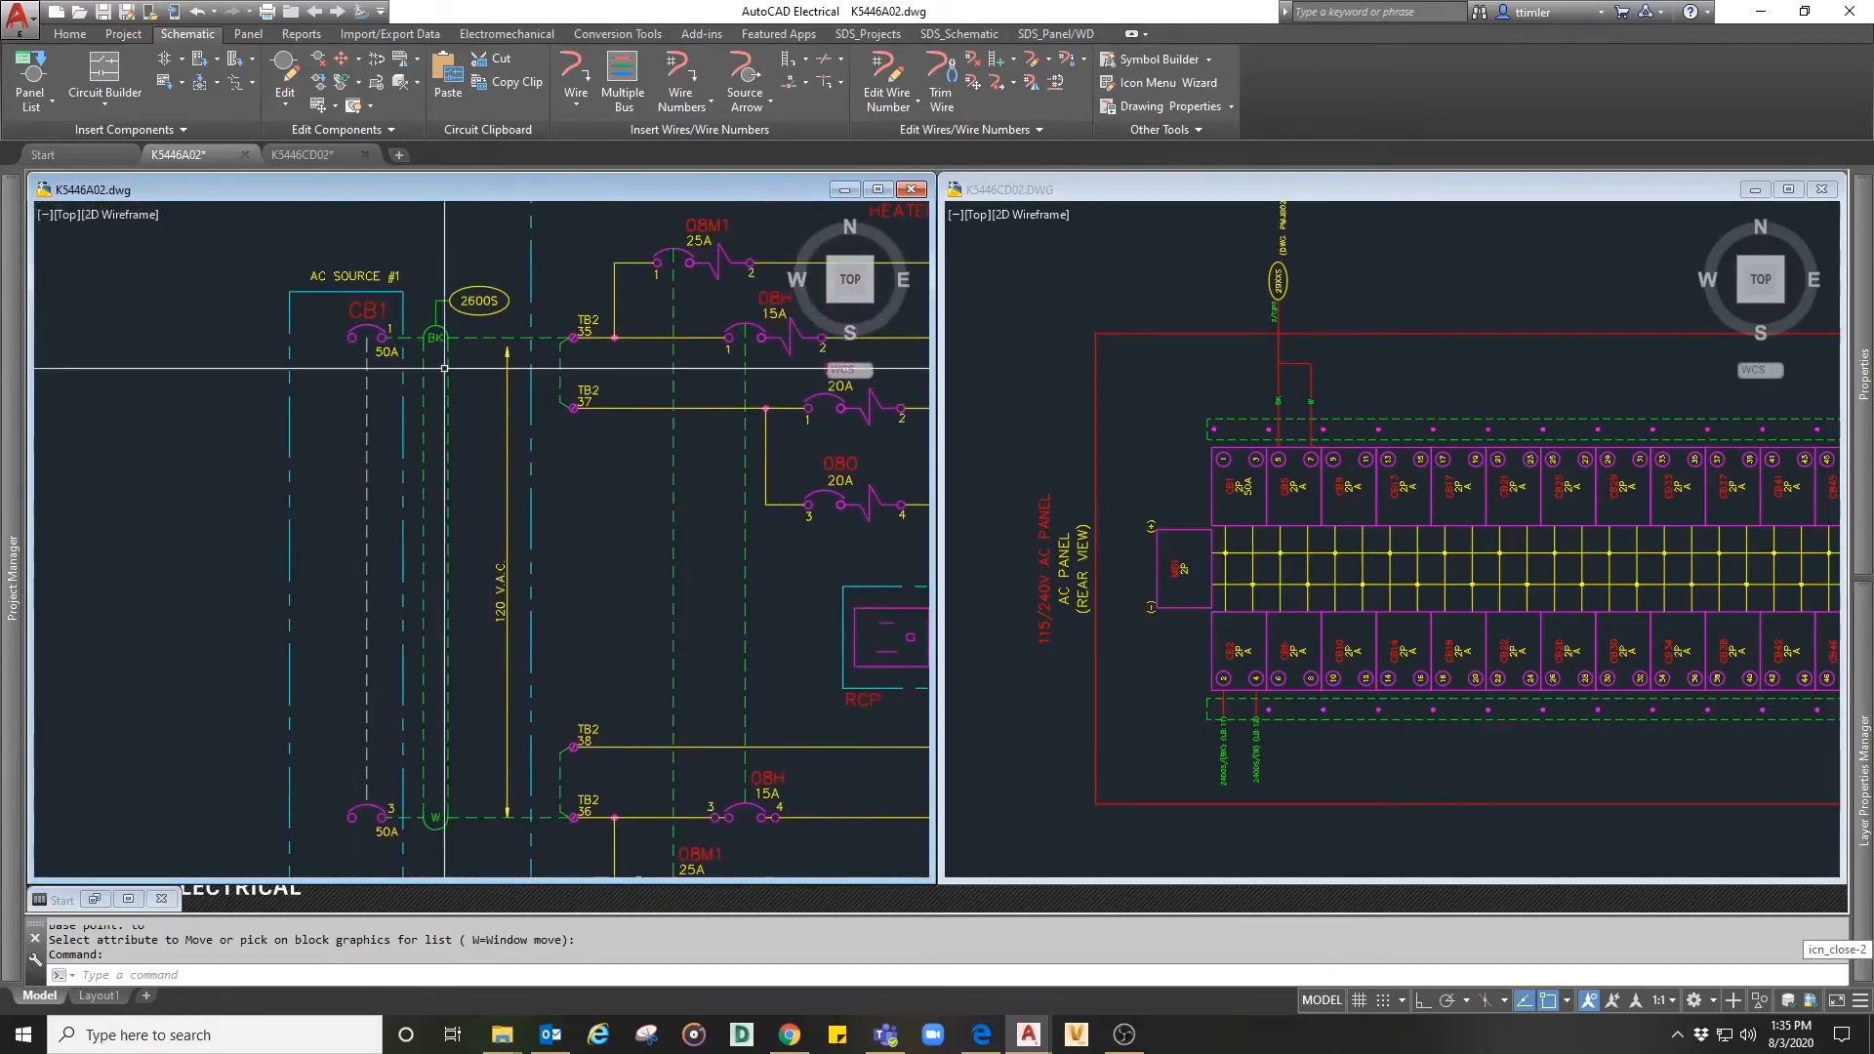
key("ctrl+s")
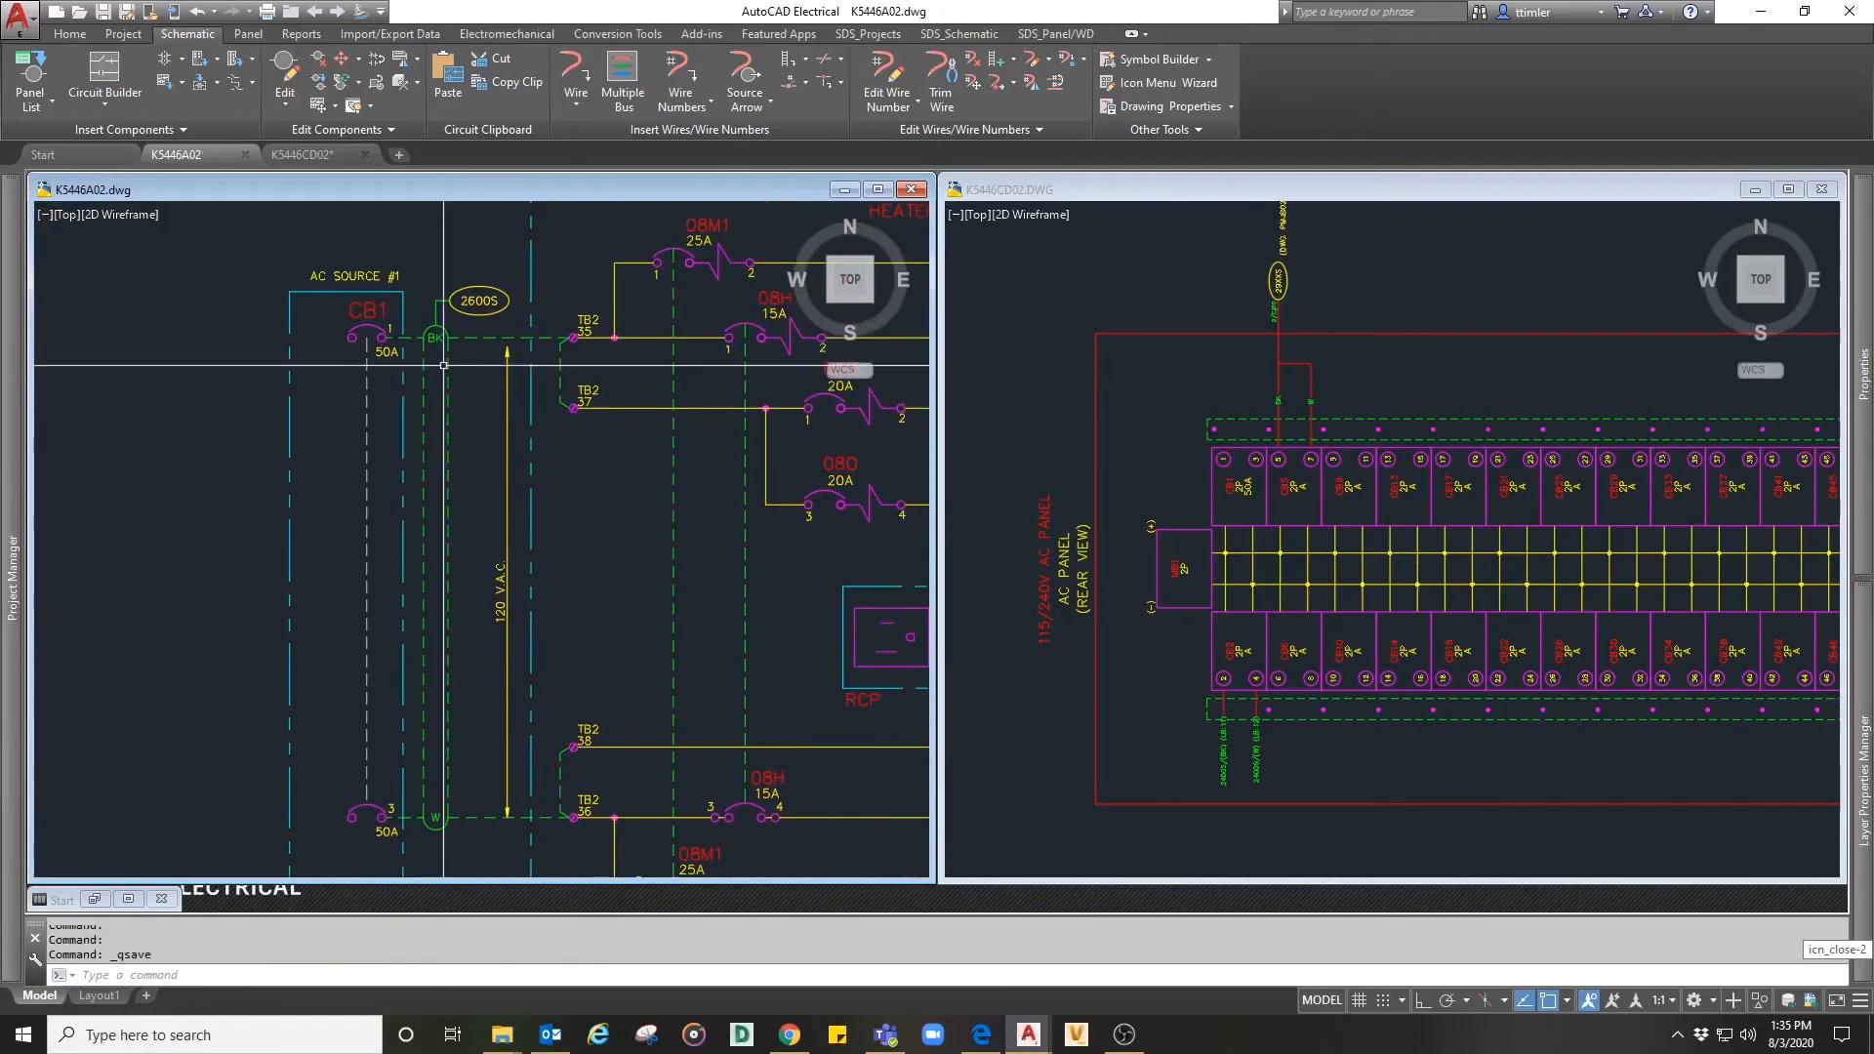
- Surf from schematic breaker CB1 to its panel footprint reference in drawing K5446CD02
right_click(372, 318)
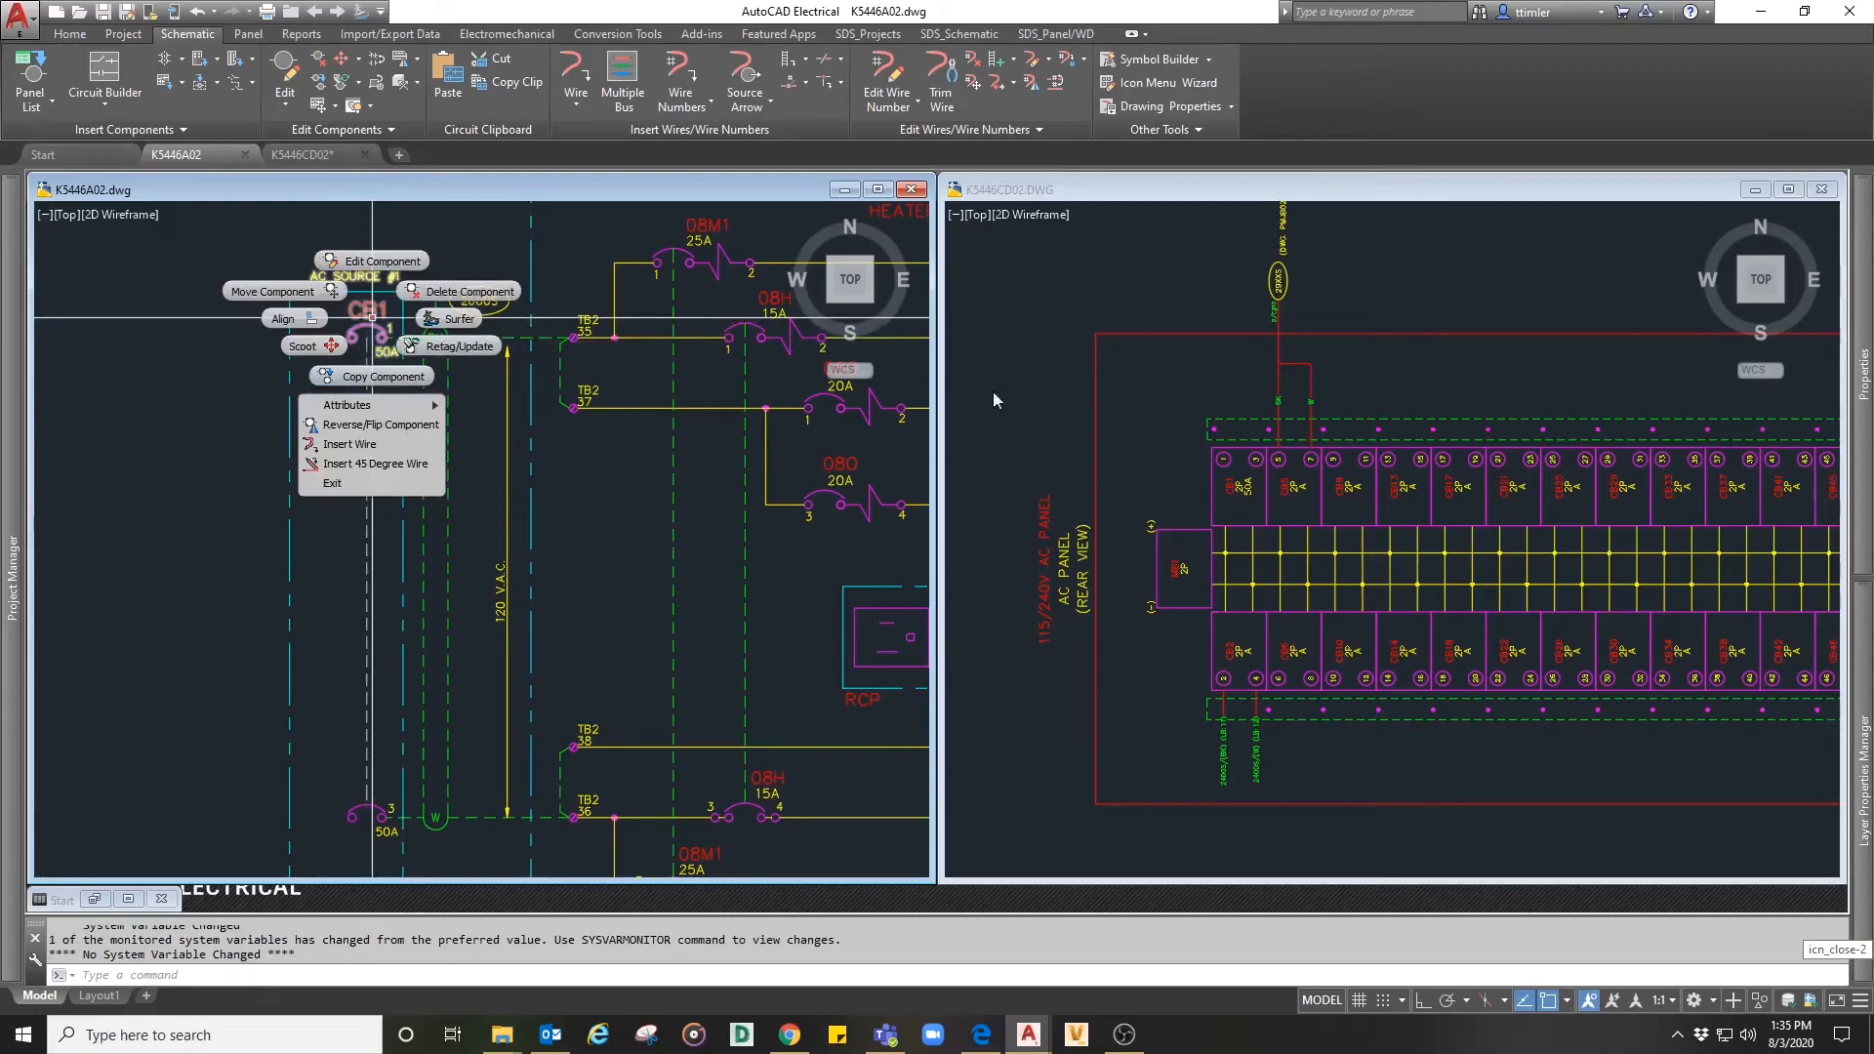
mouse_move(352, 406)
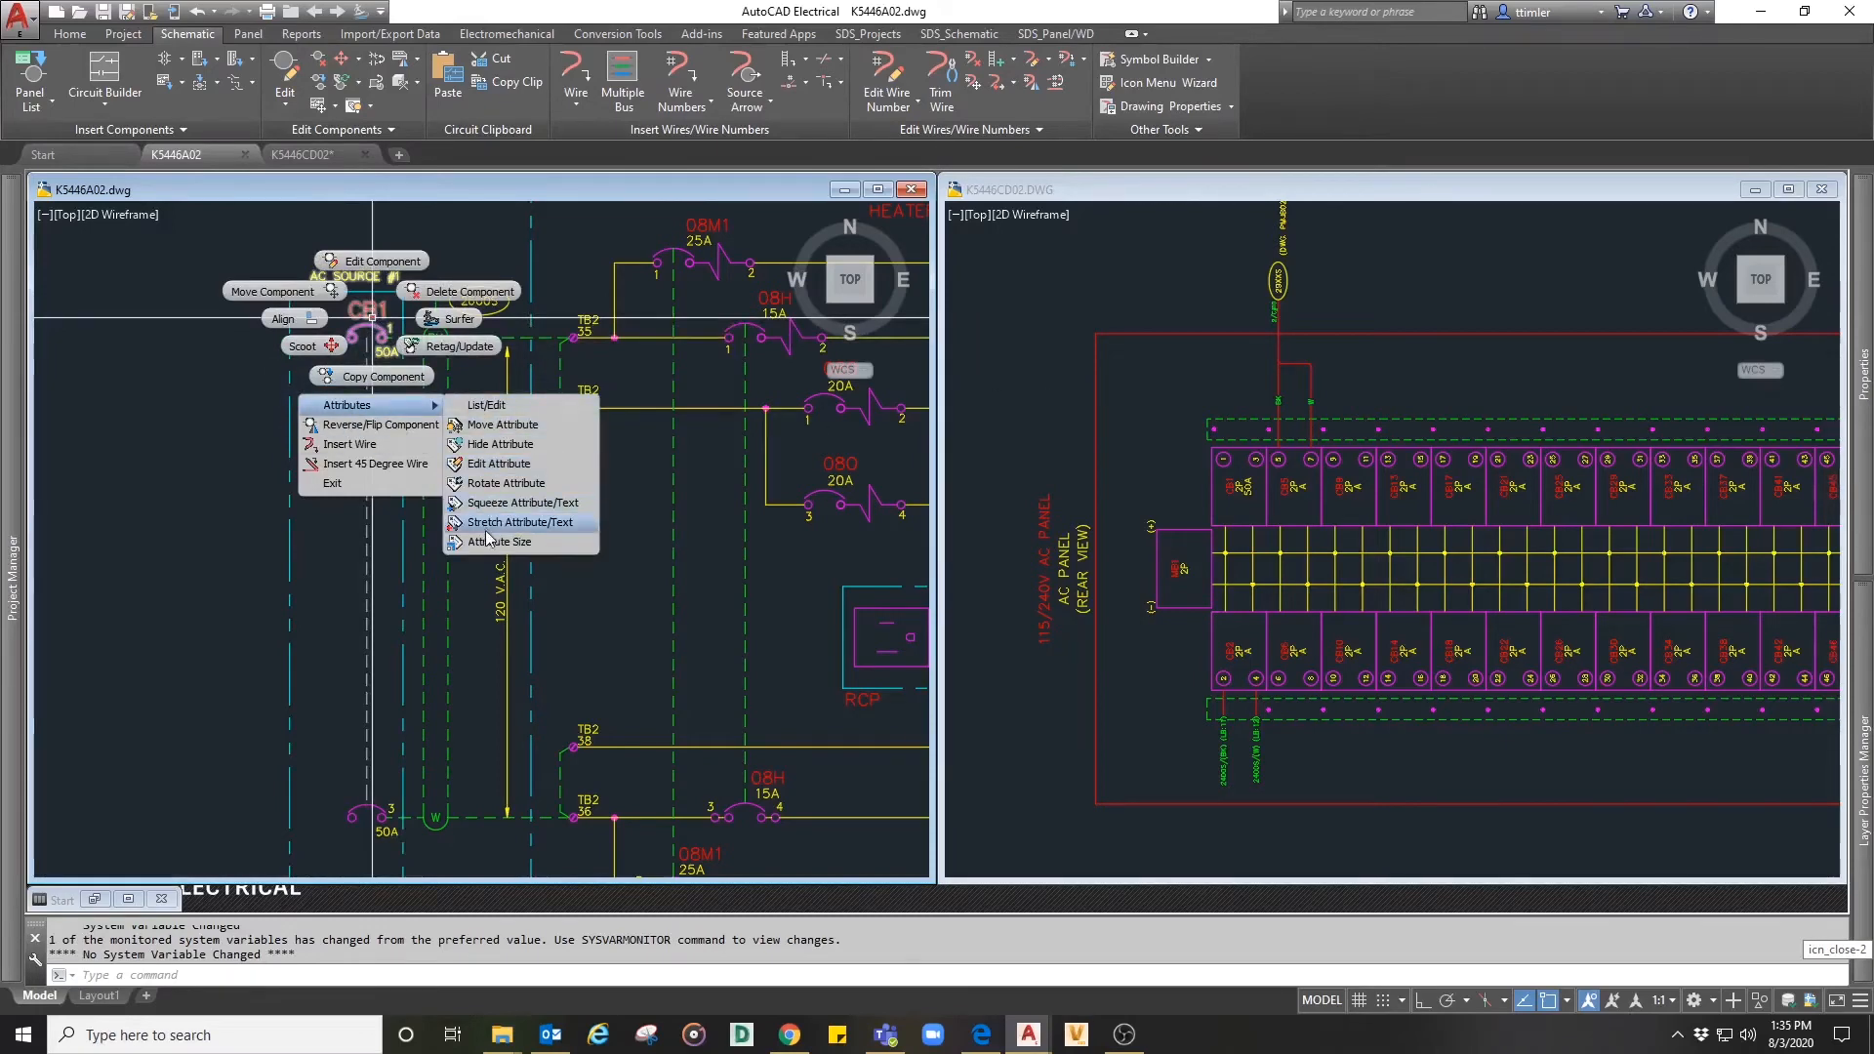
left_click(455, 319)
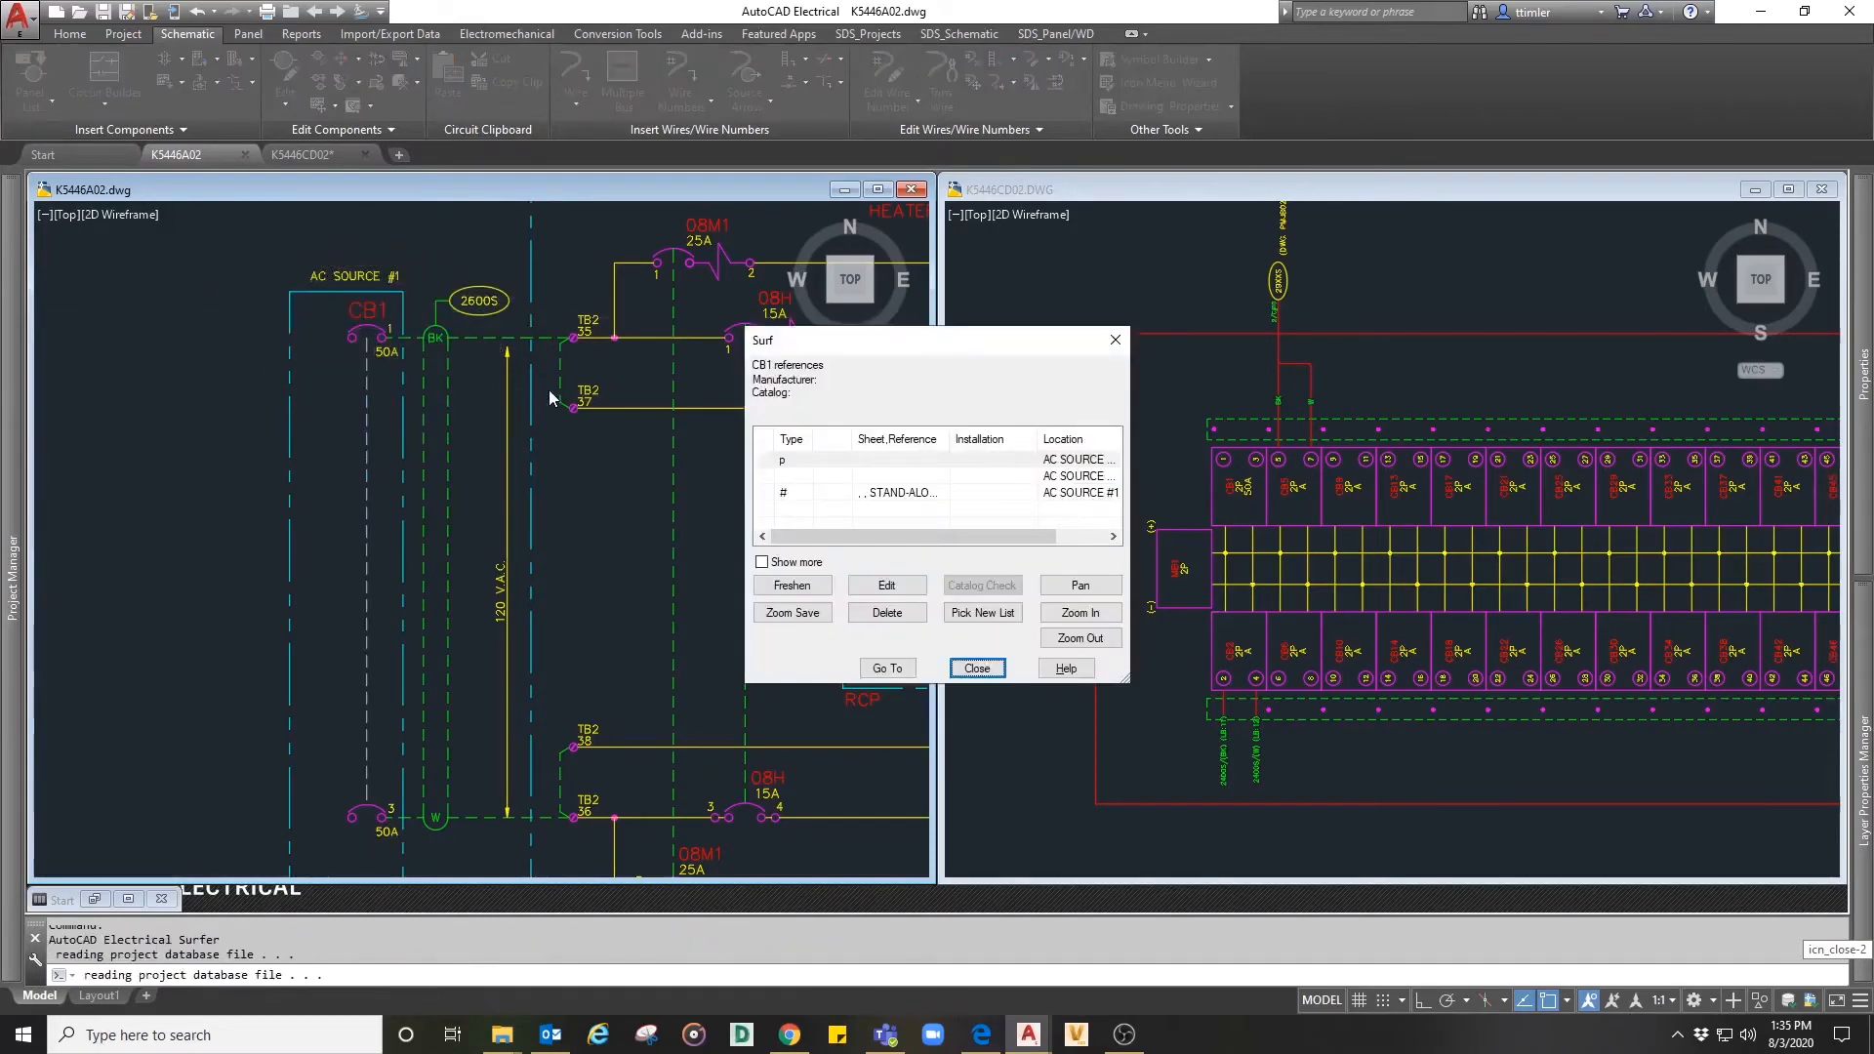
left_click(800, 495)
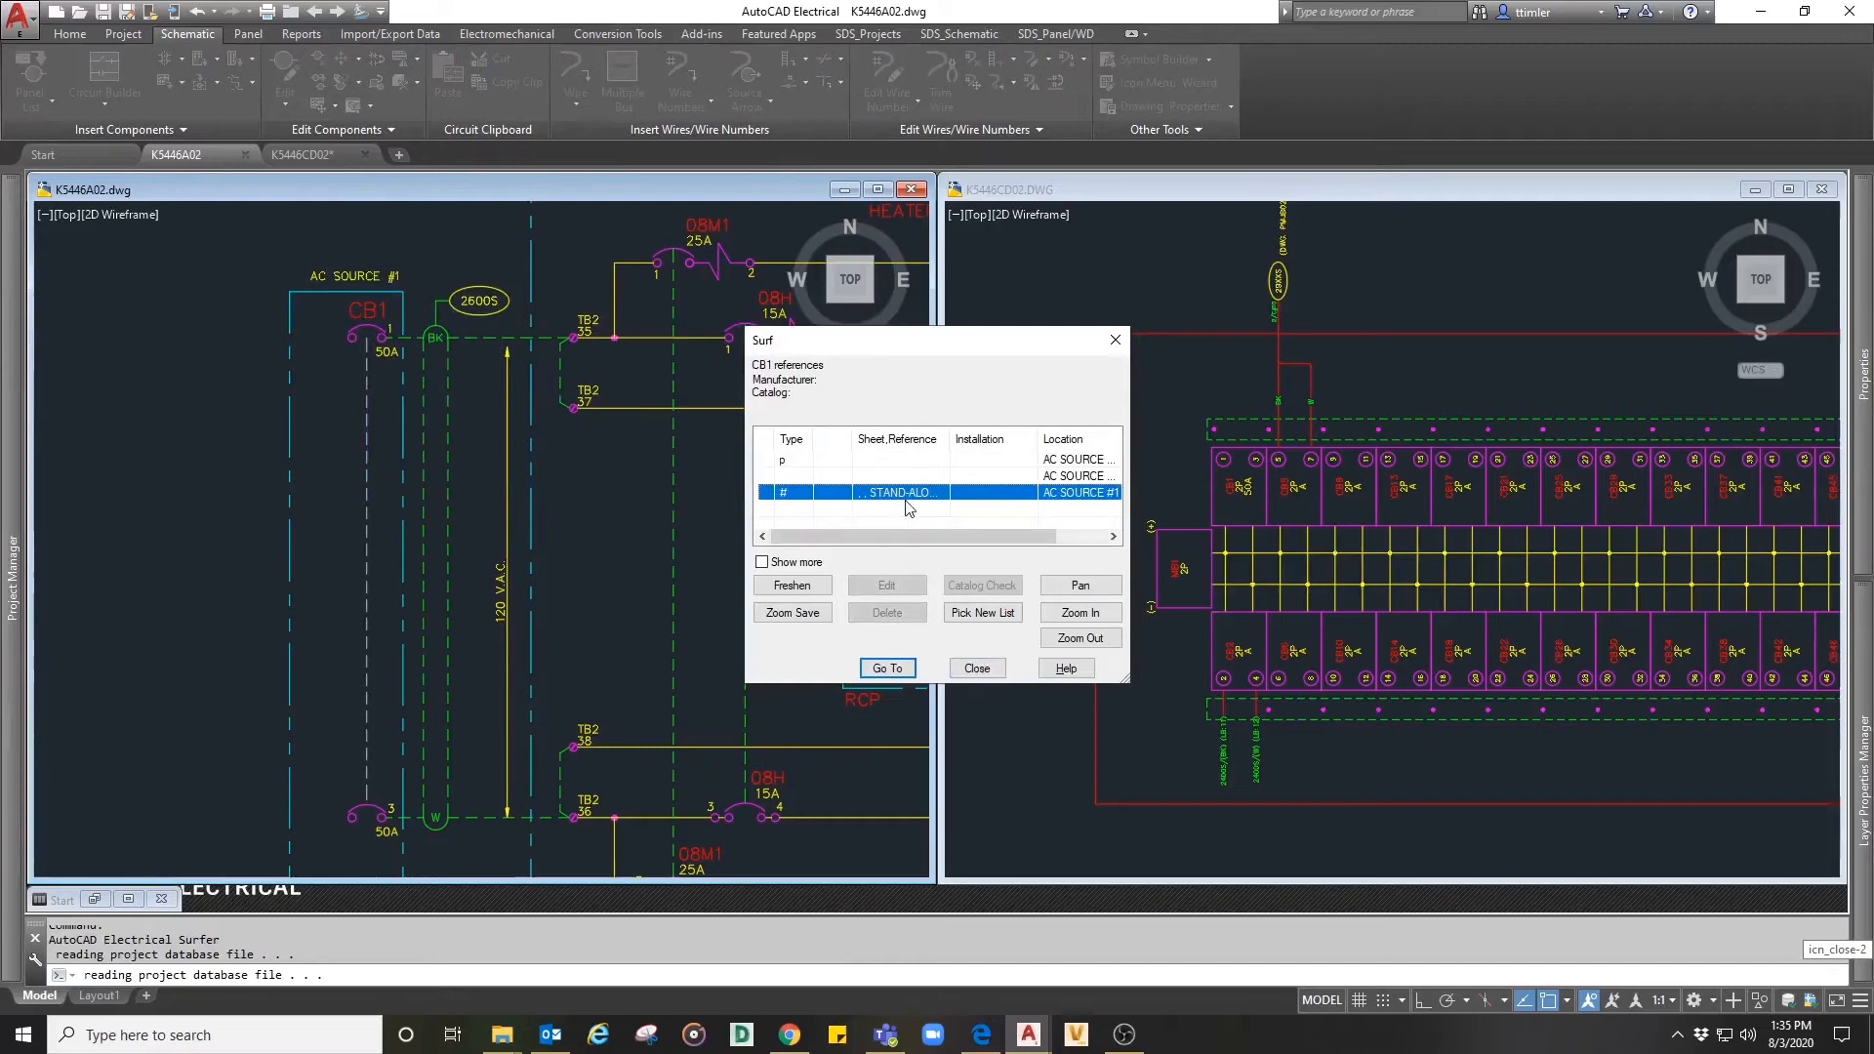
left_click(887, 669)
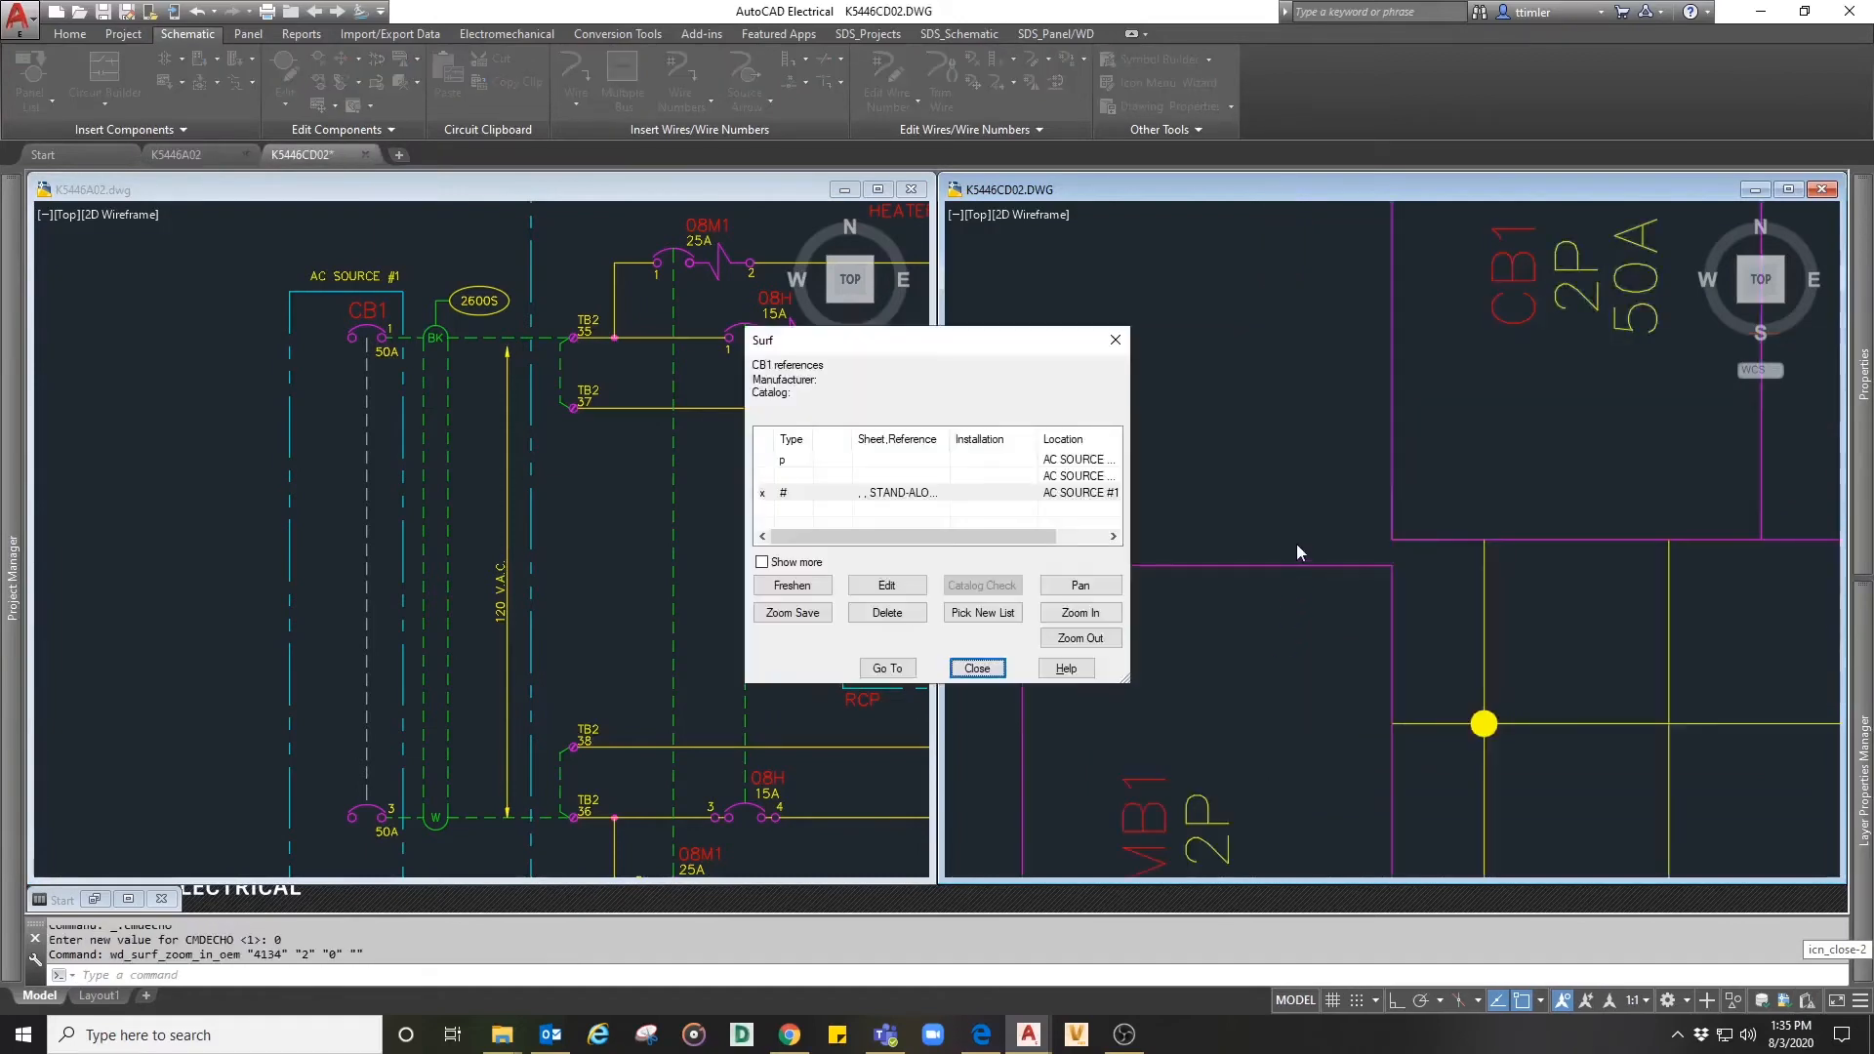
left_click(986, 664)
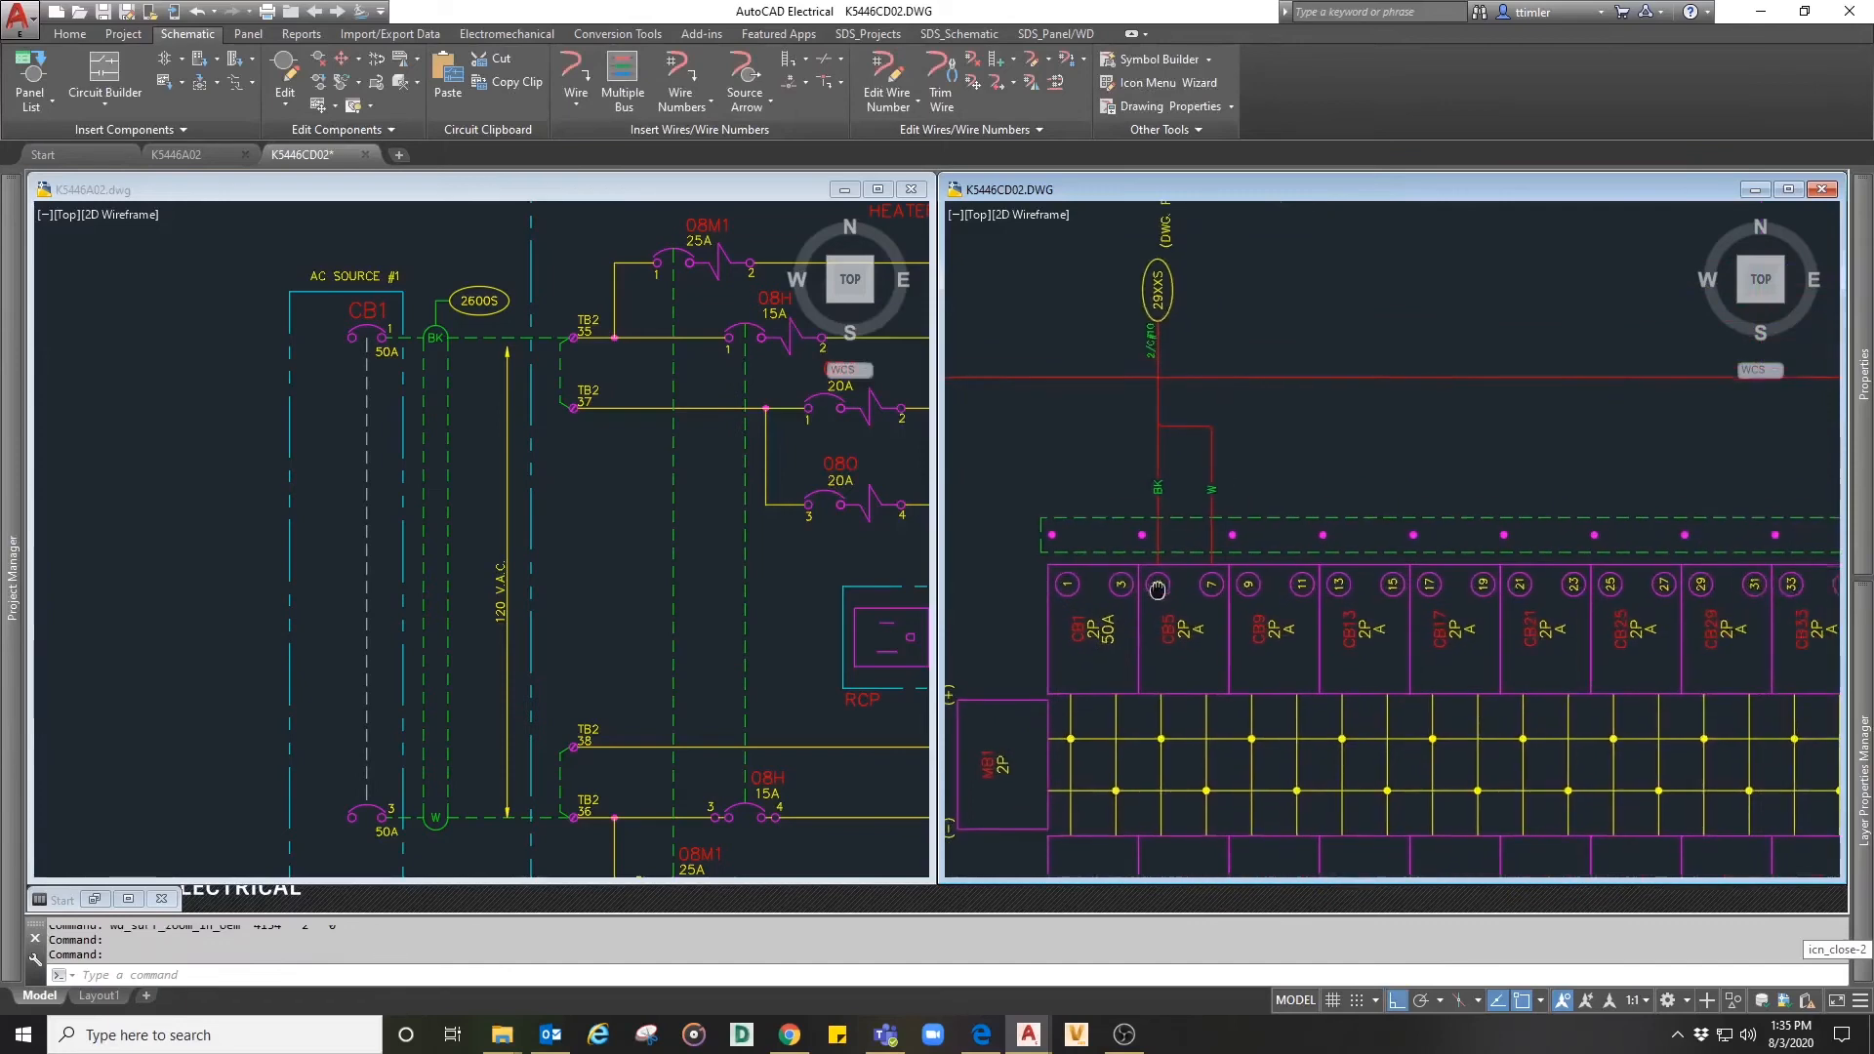
- Add wiring diagram annotations to the CB1 breaker footprint in the AC panel layout, keeping the existing annotation format settings
left_click(1042, 39)
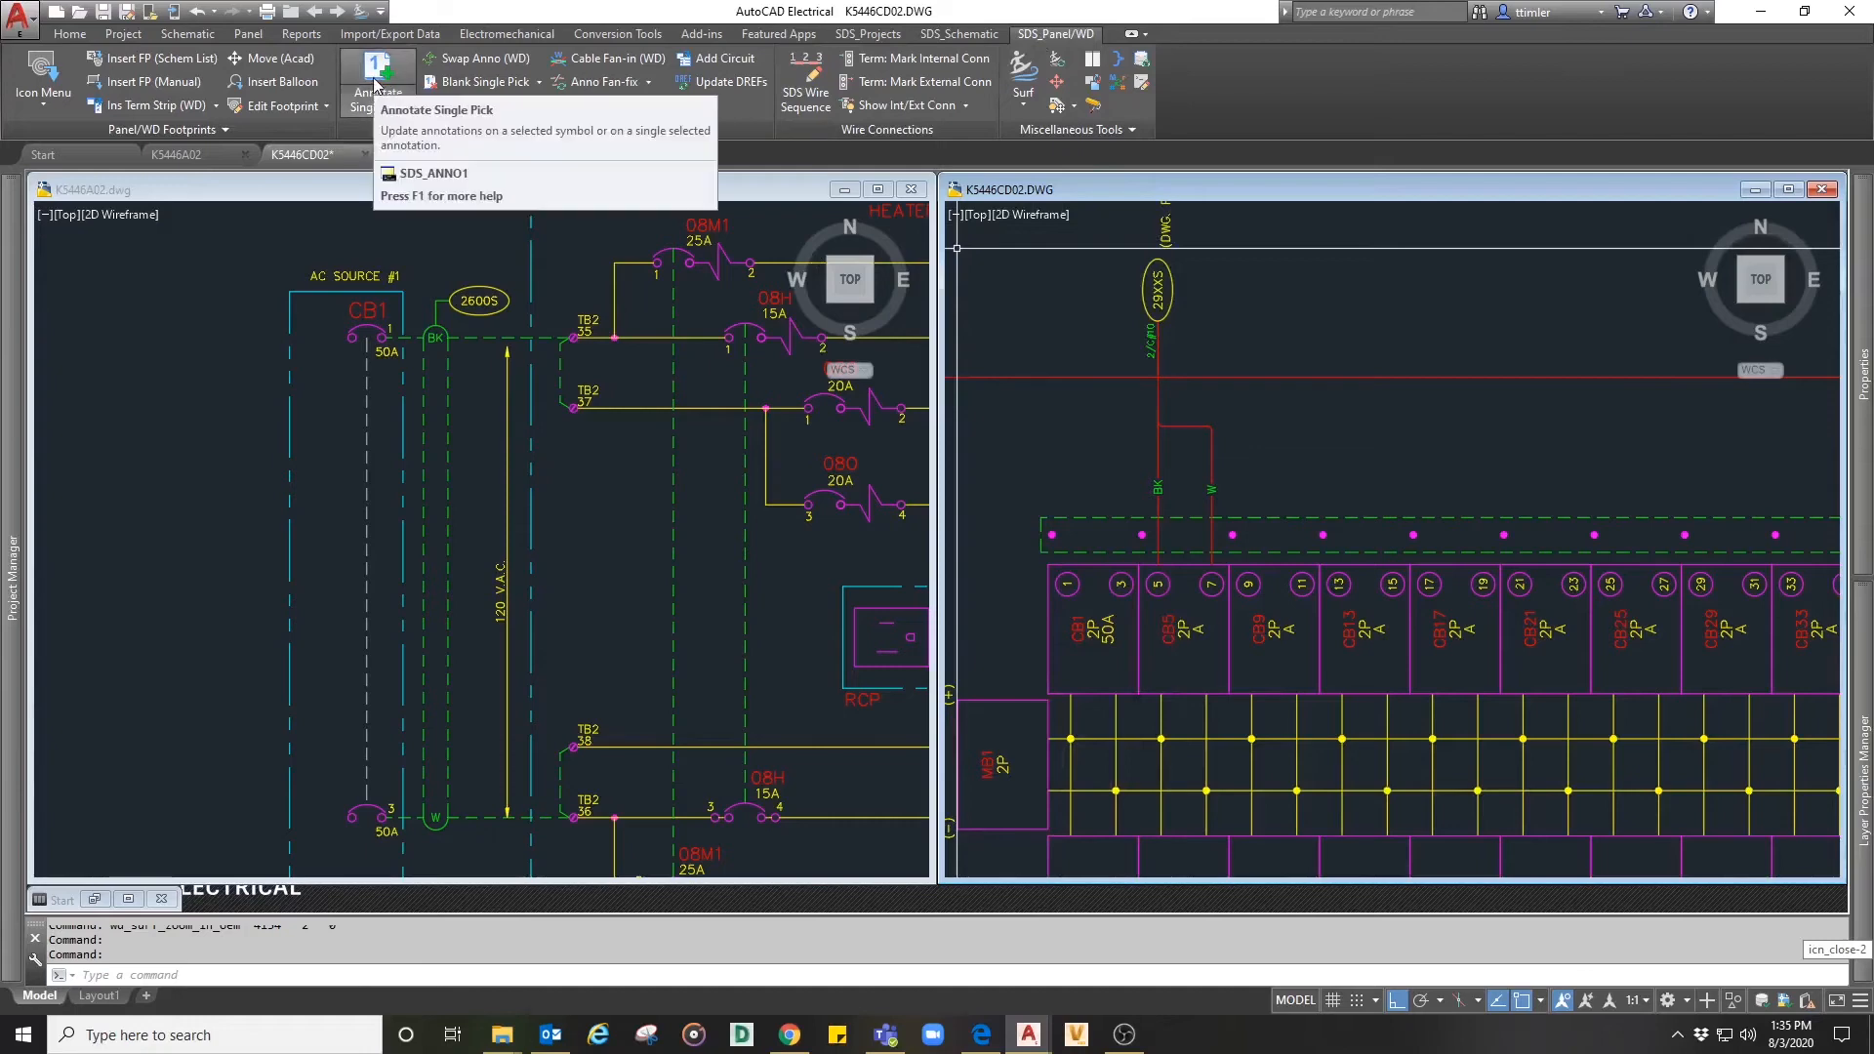
left_click(379, 95)
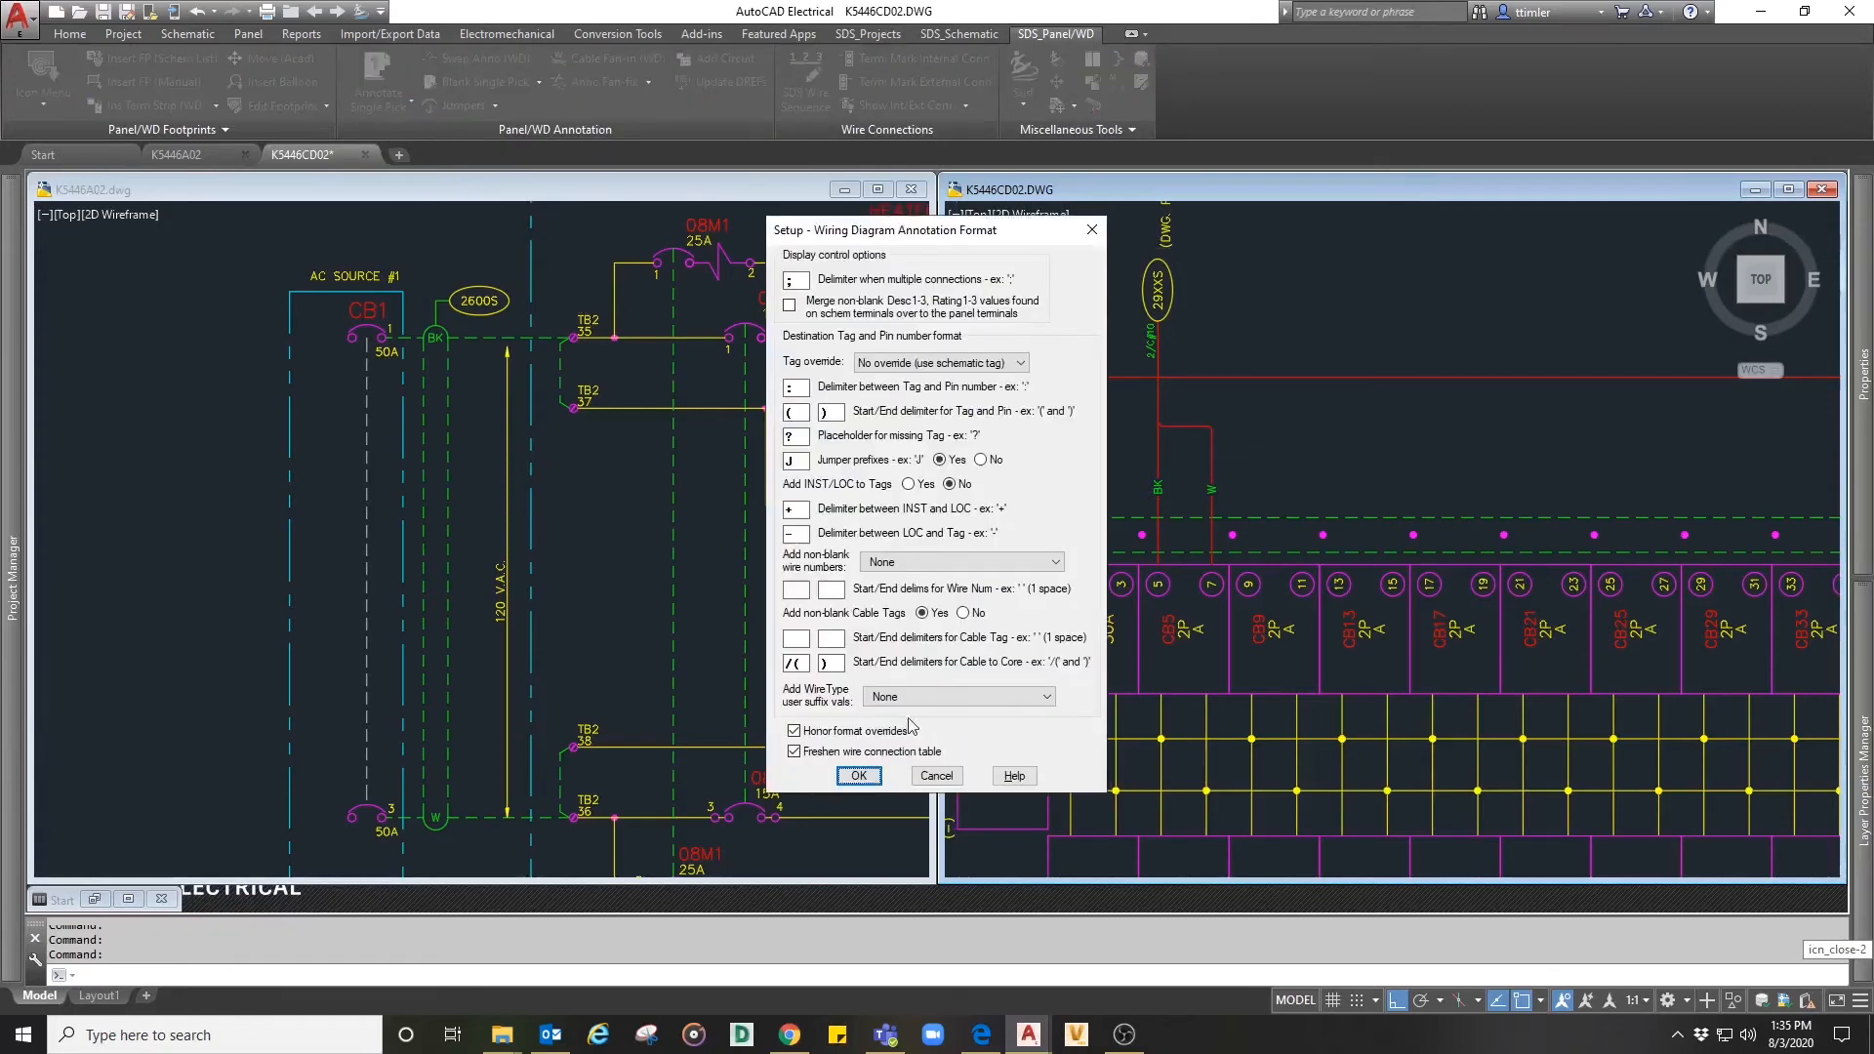
left_click(937, 777)
left_click(395, 101)
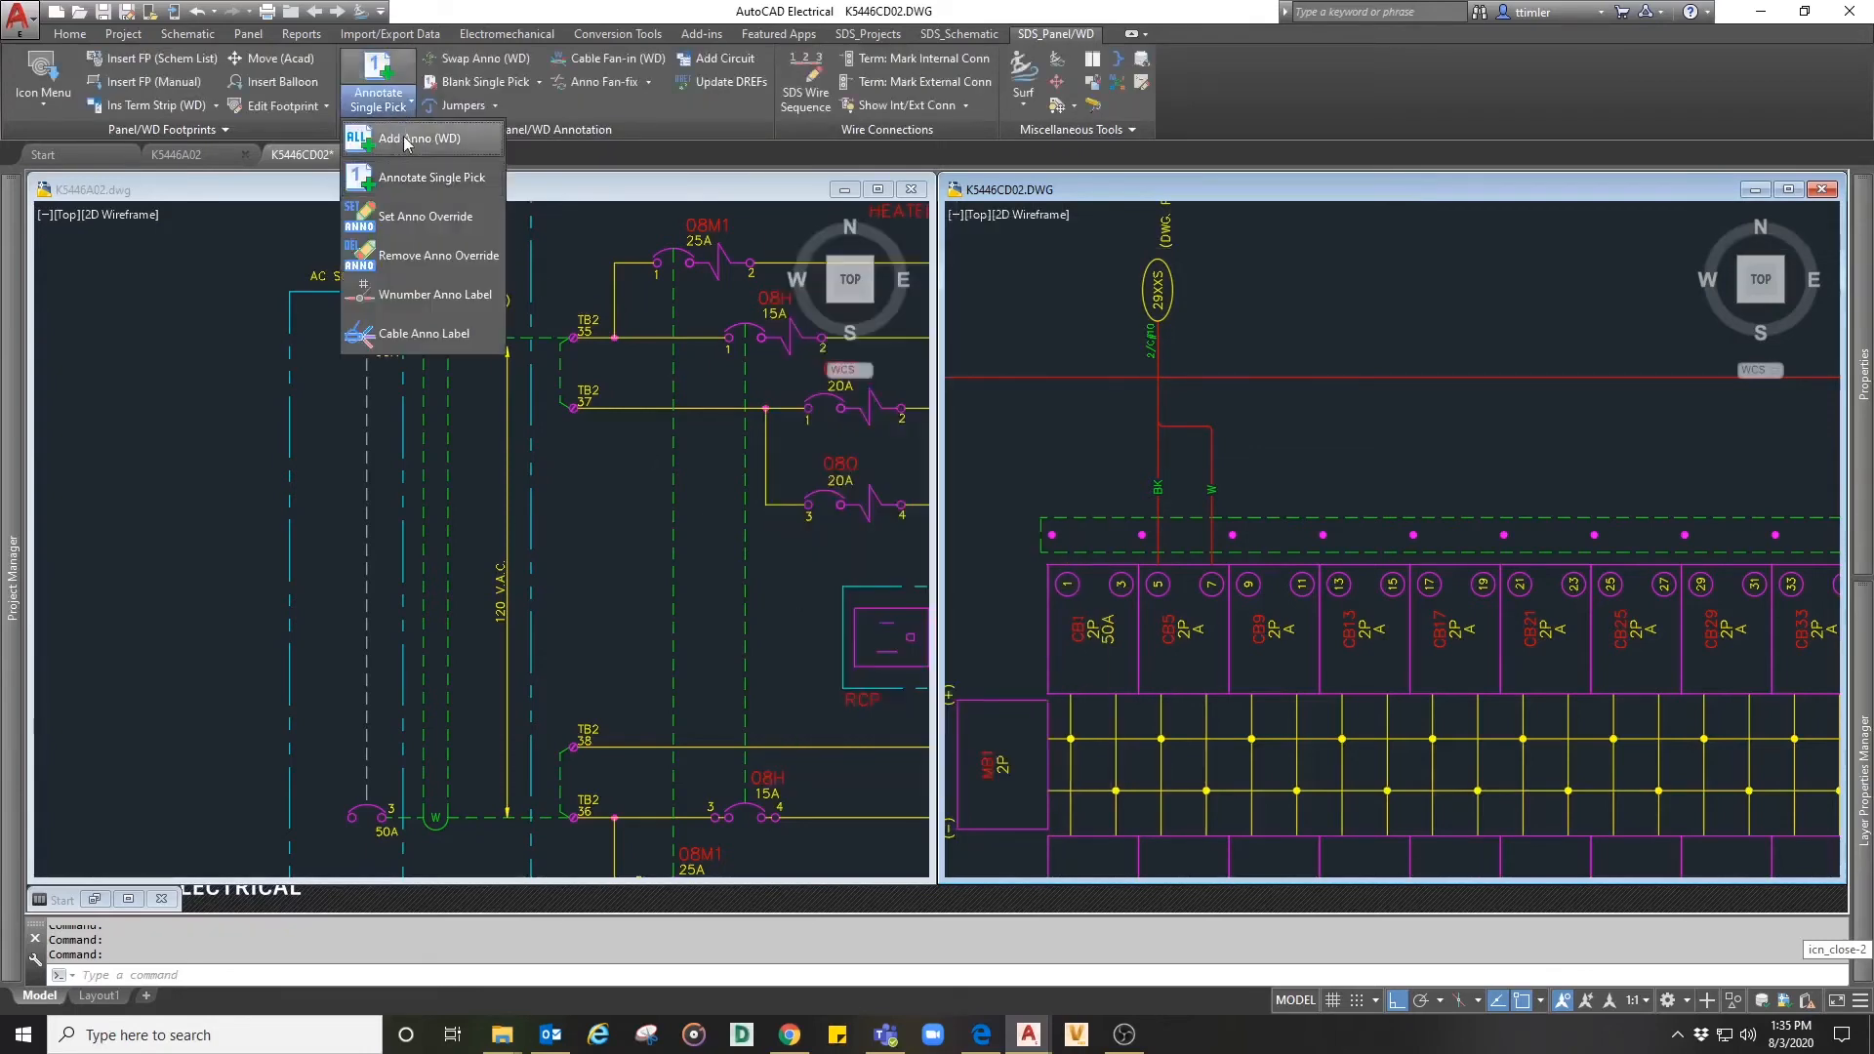
left_click(430, 139)
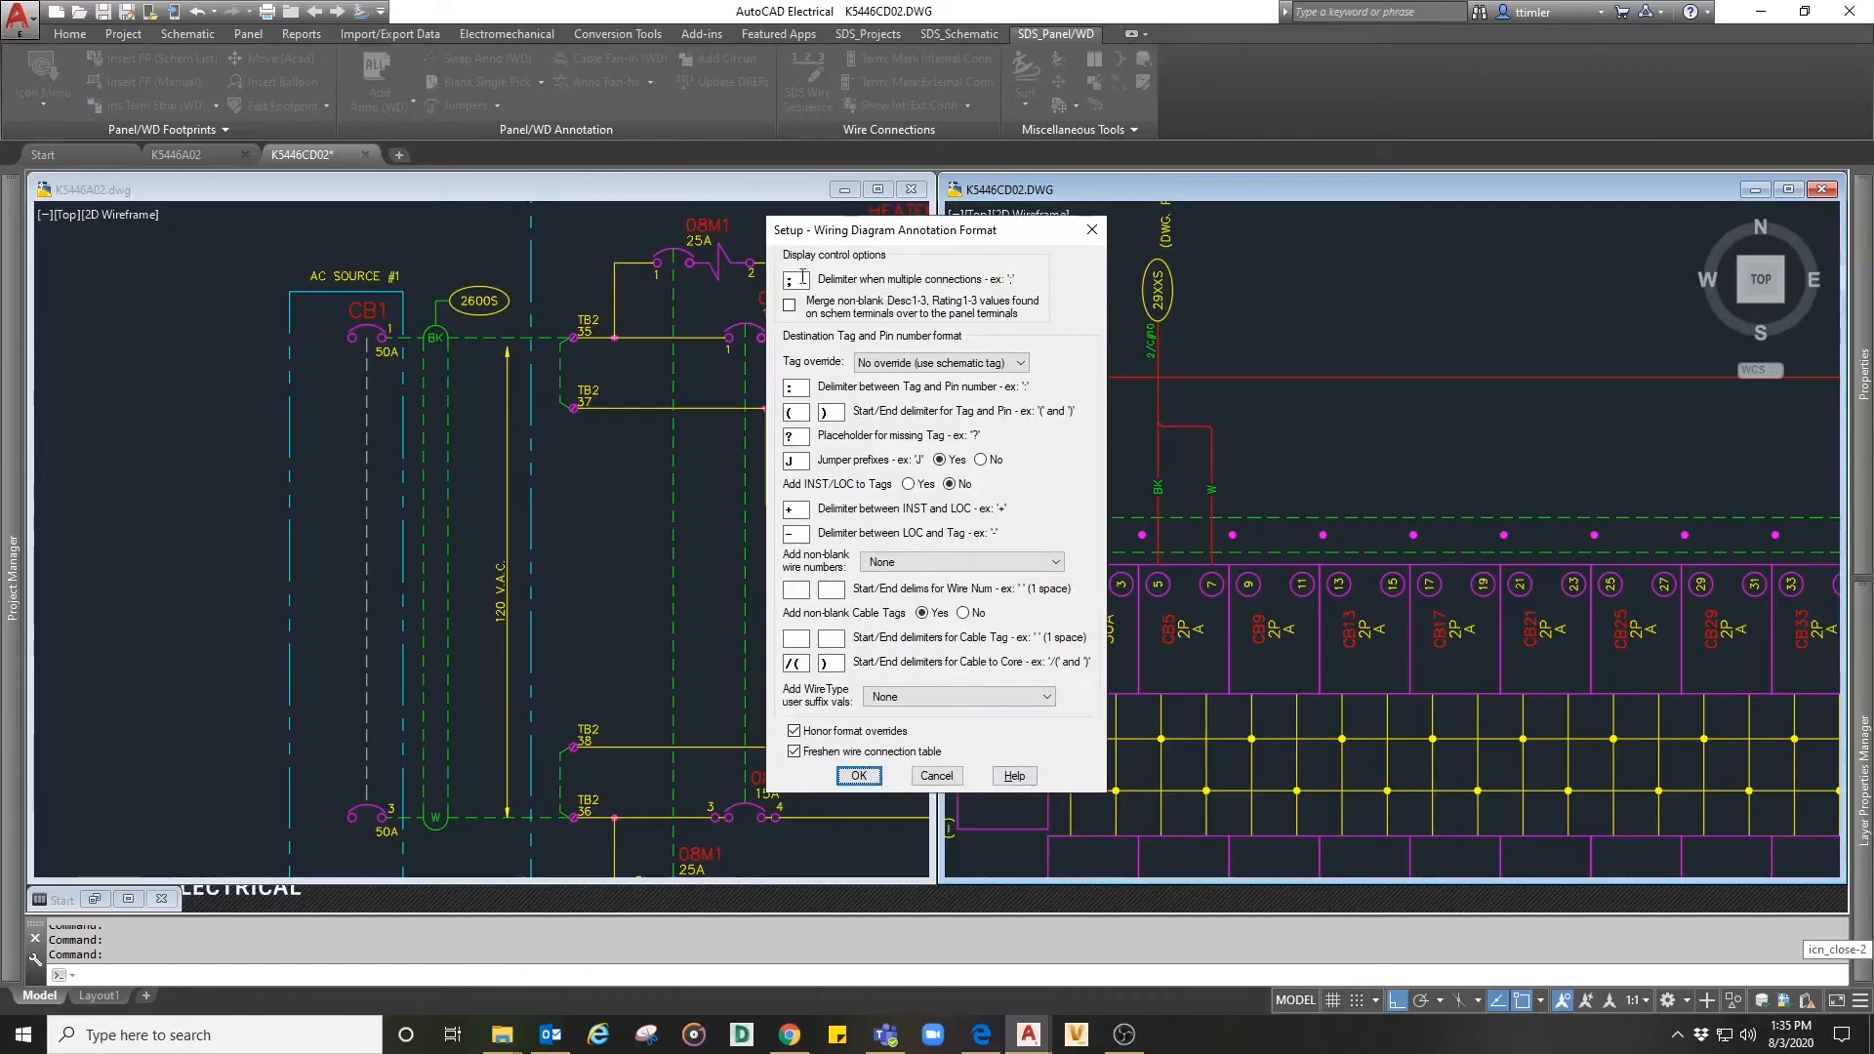
left_click(859, 776)
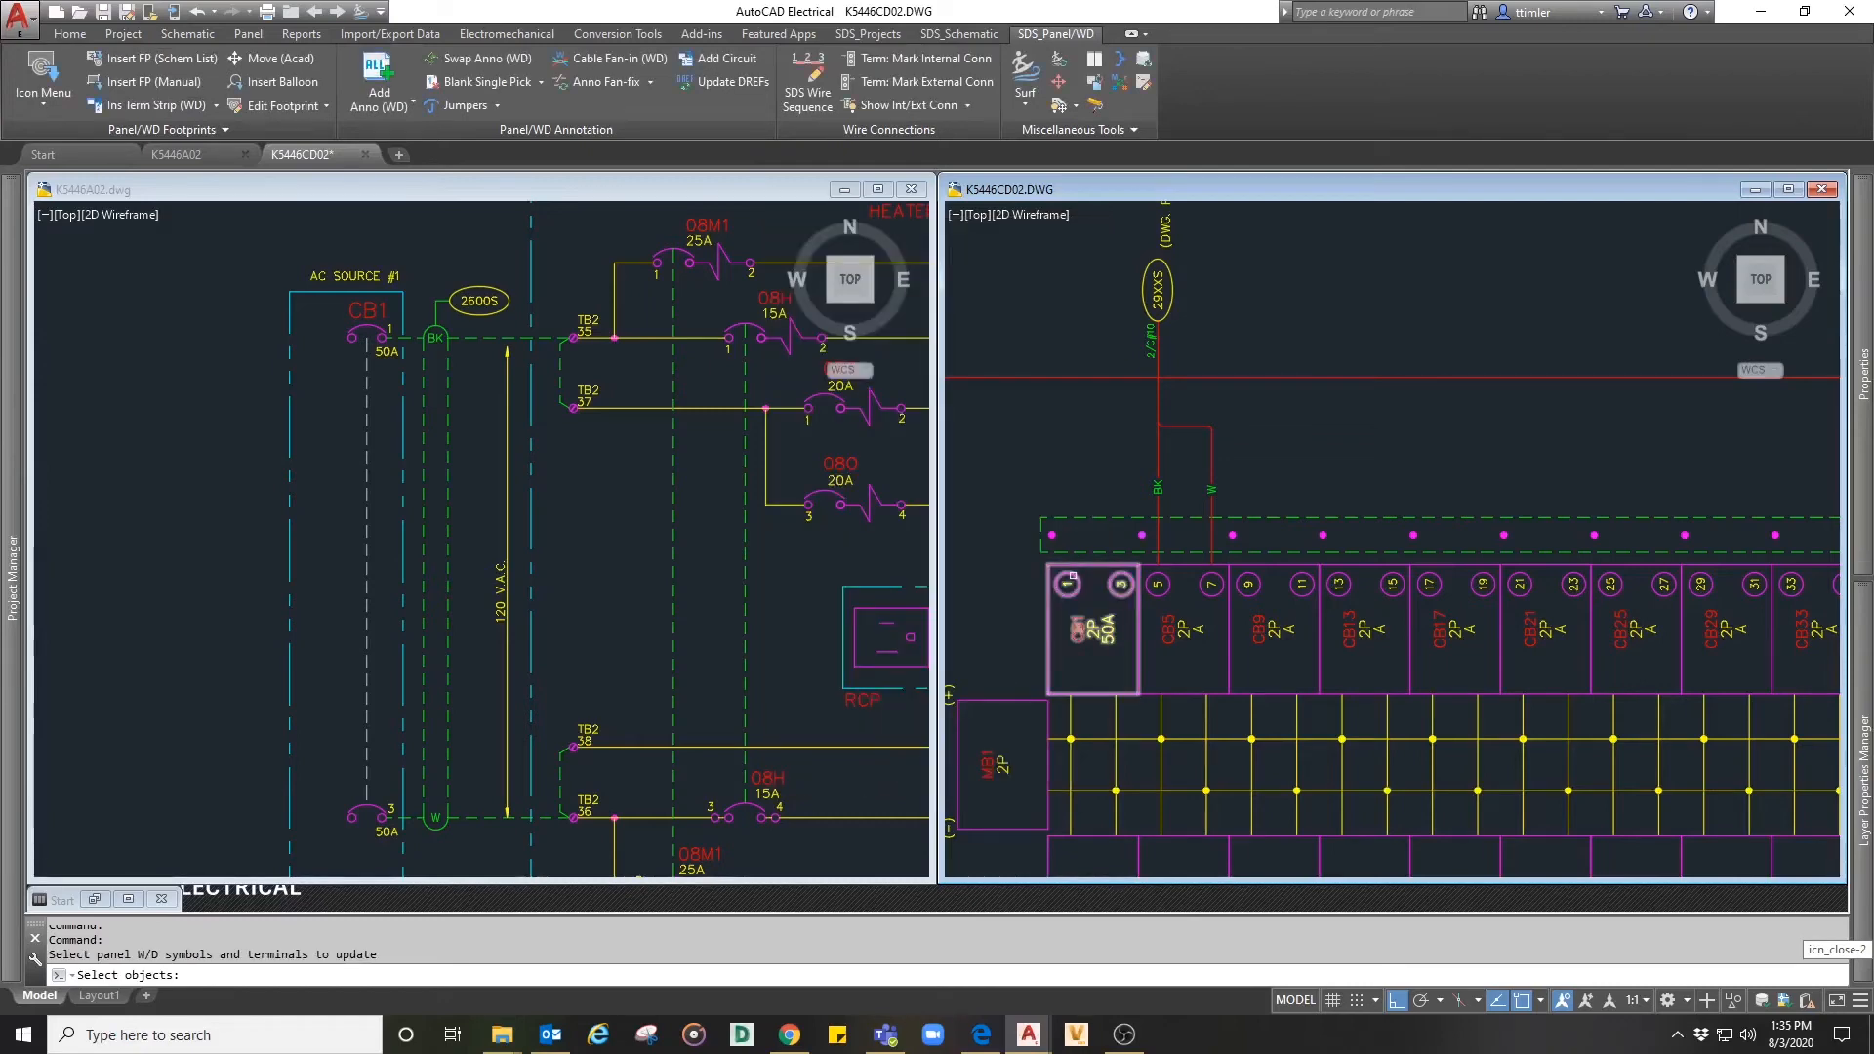
left_click(1073, 577)
key("Return")
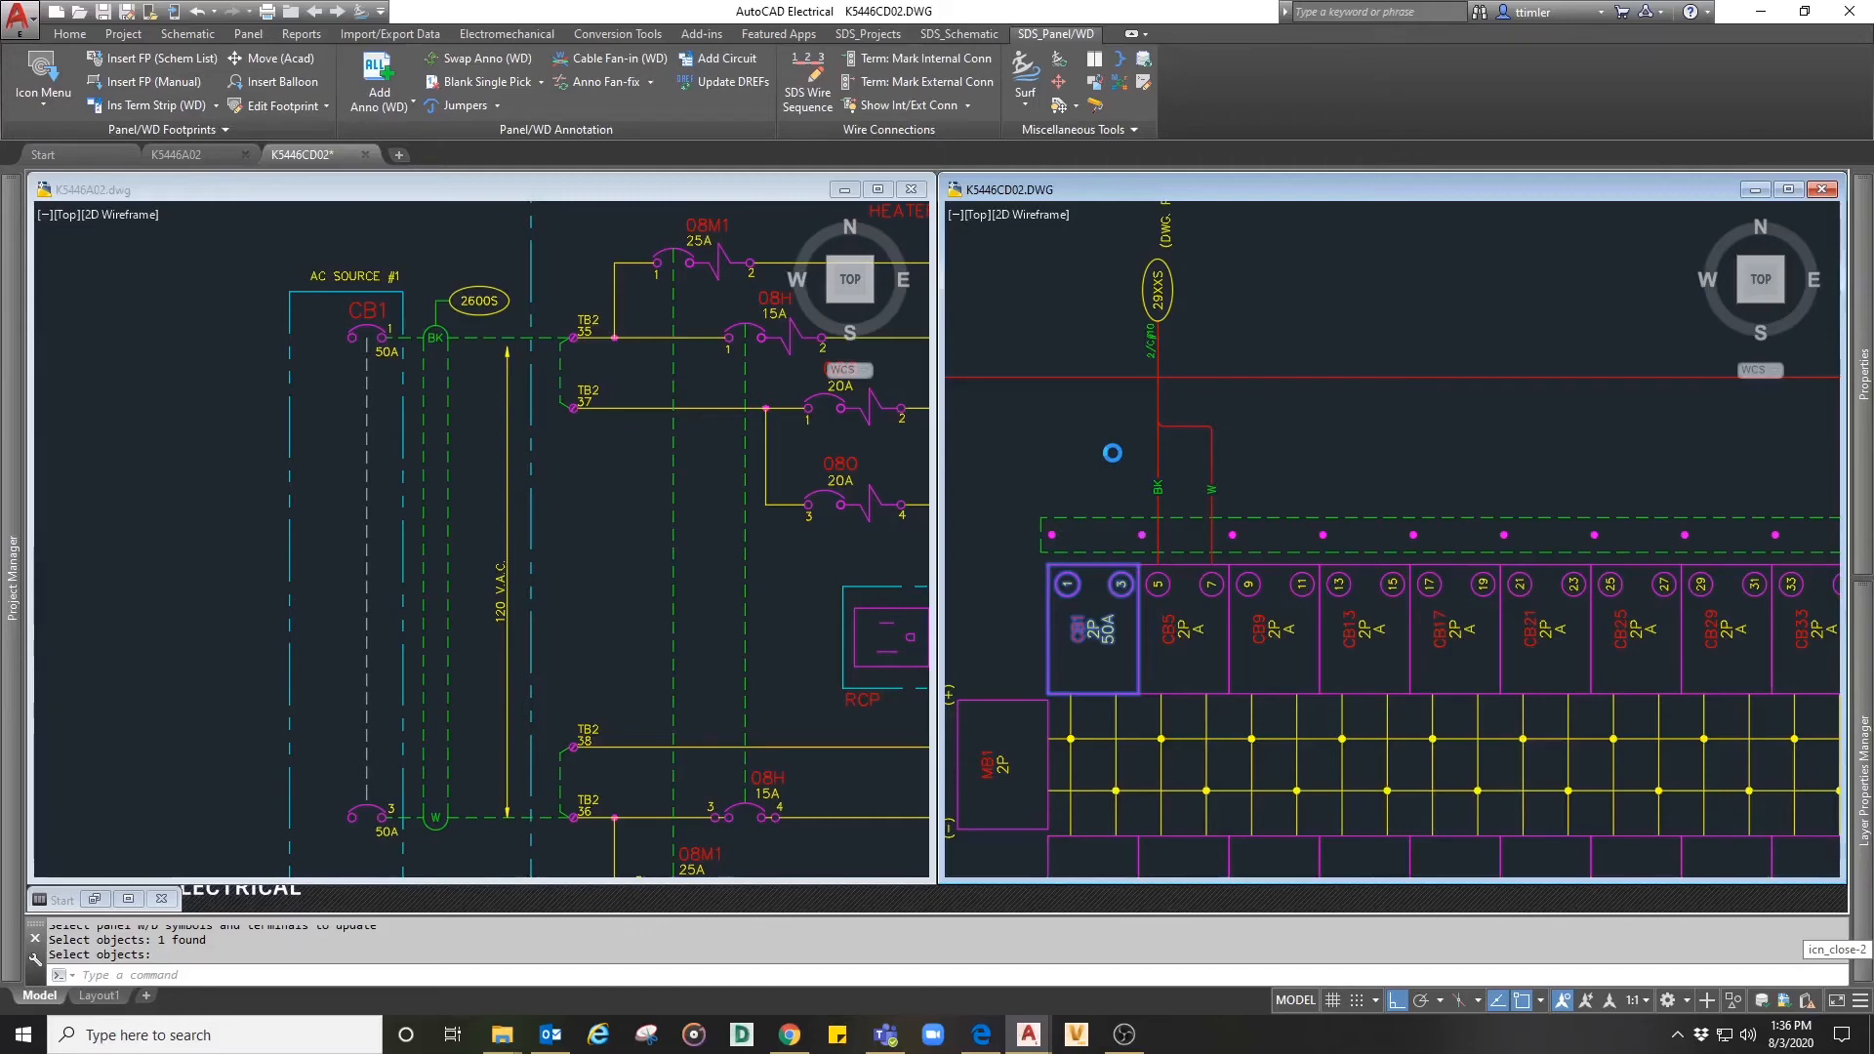
key("Return")
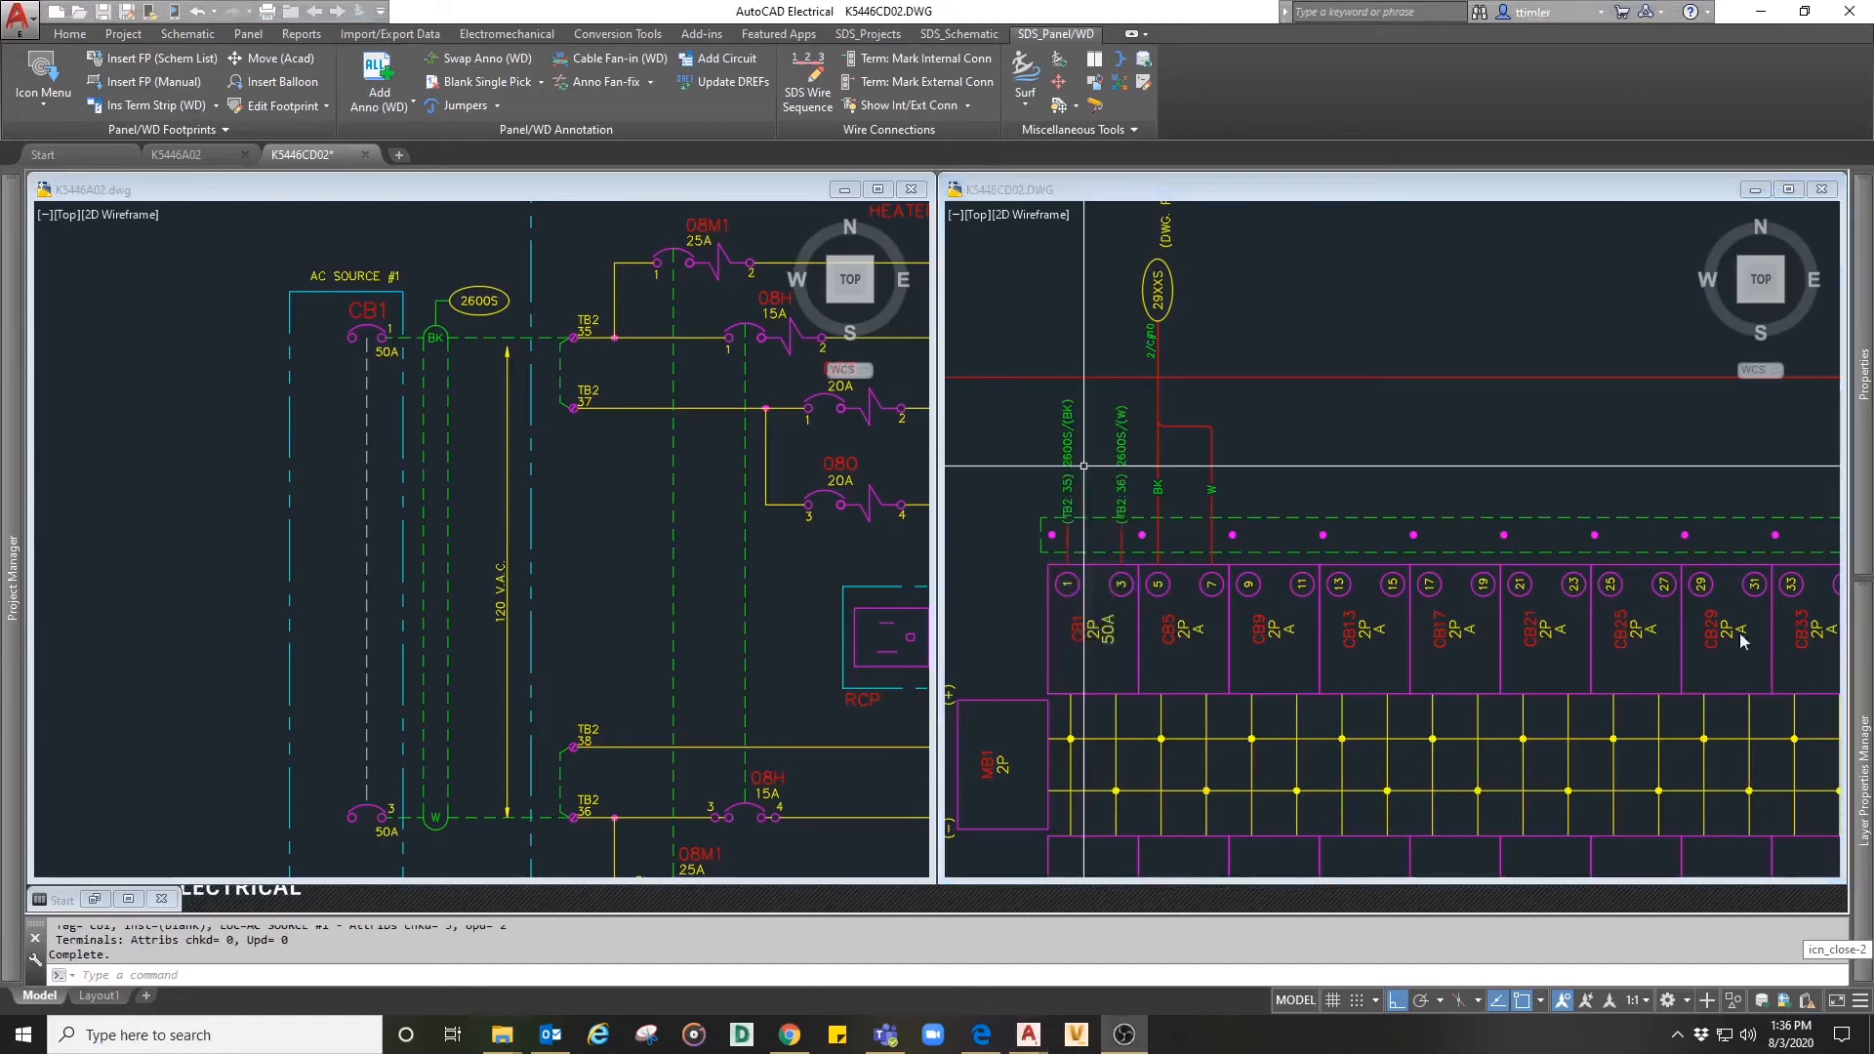
scroll(1086, 465, "up", 6)
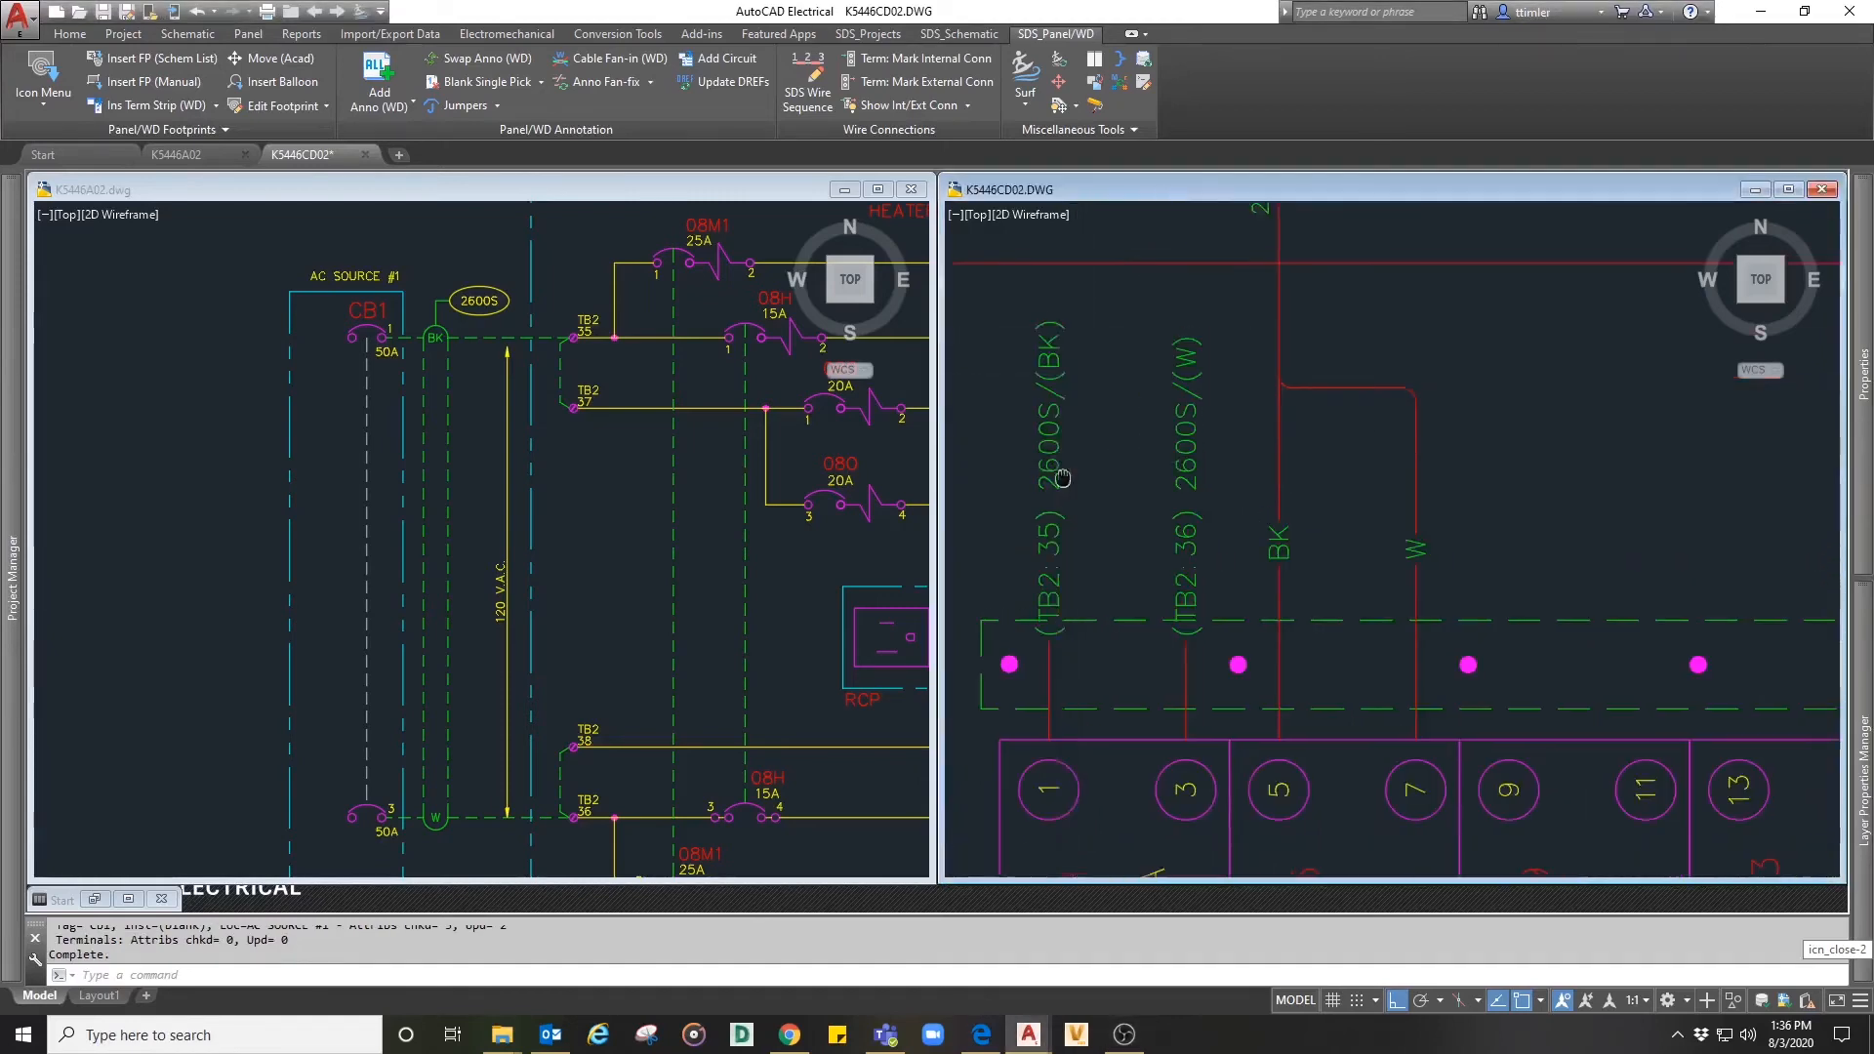
scroll(1042, 577, "down", 2)
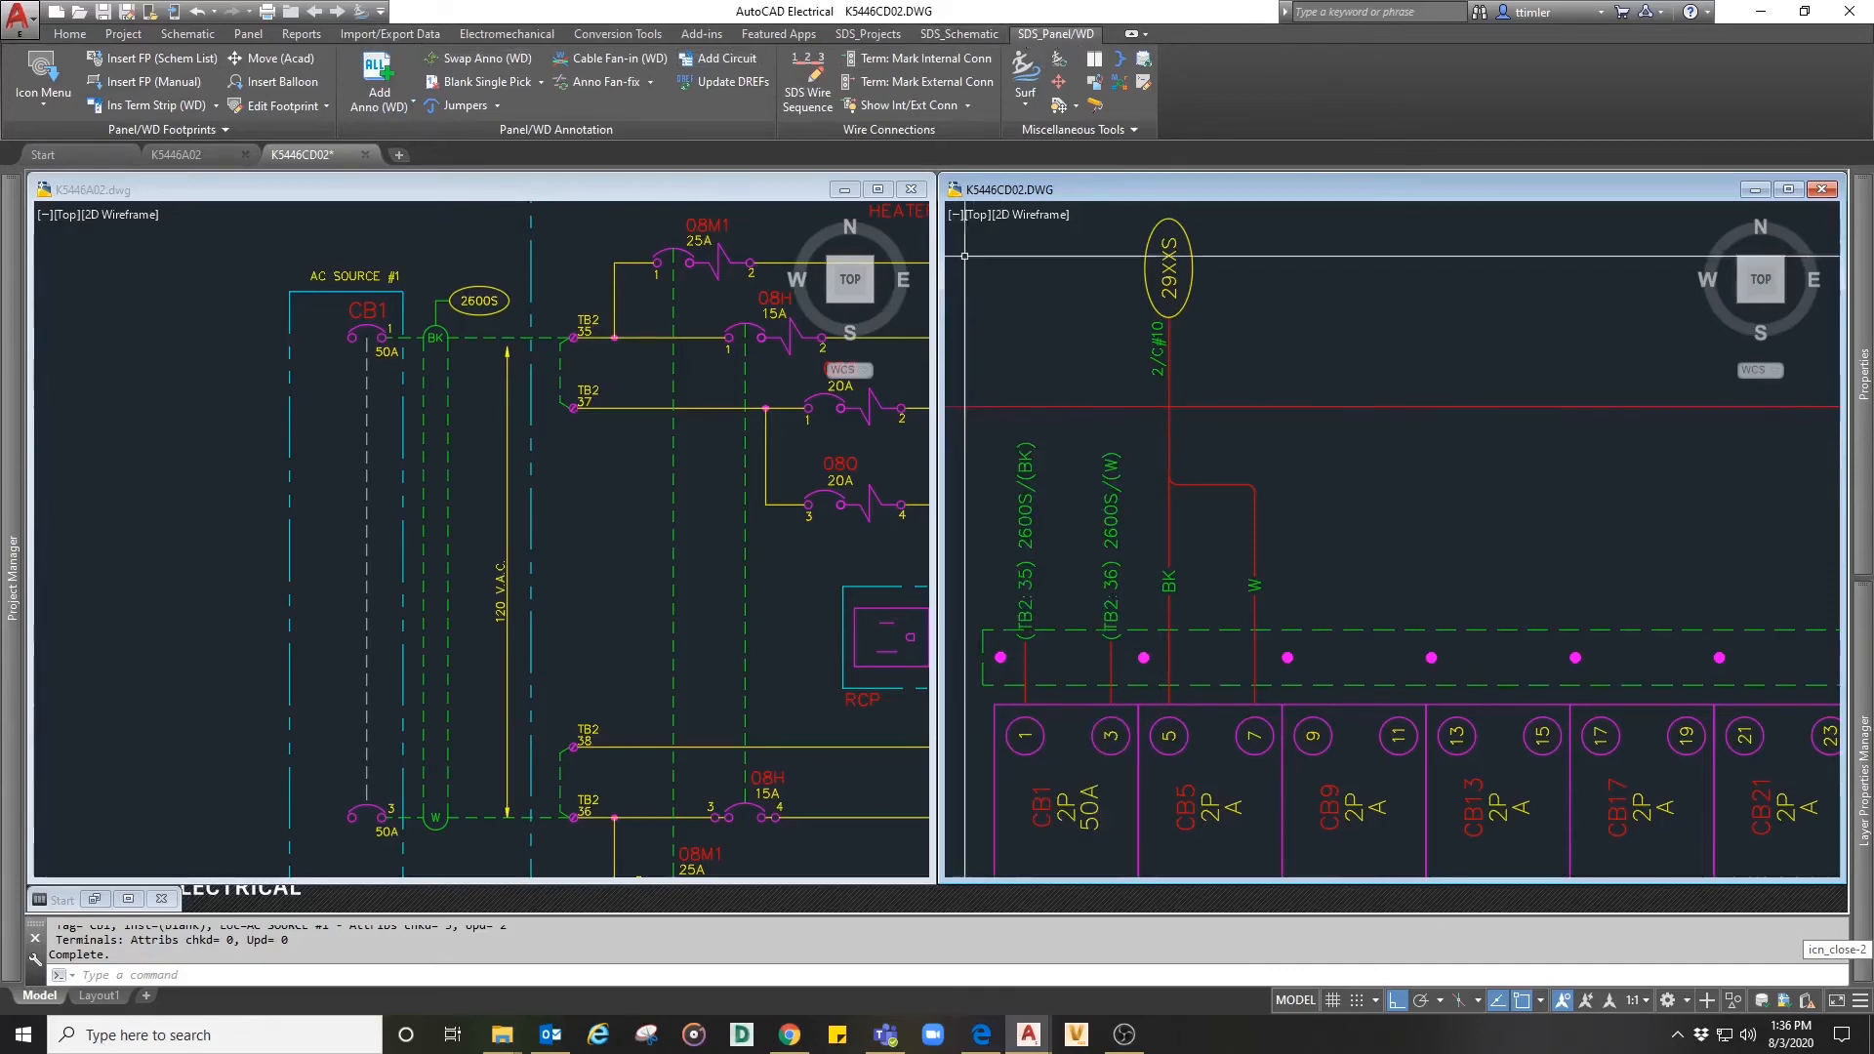
- Fan the CB1 pin 1 and pin 3 cable annotations into a top-positioned oval label beside 29XXS, showing only wire colors
left_click(603, 62)
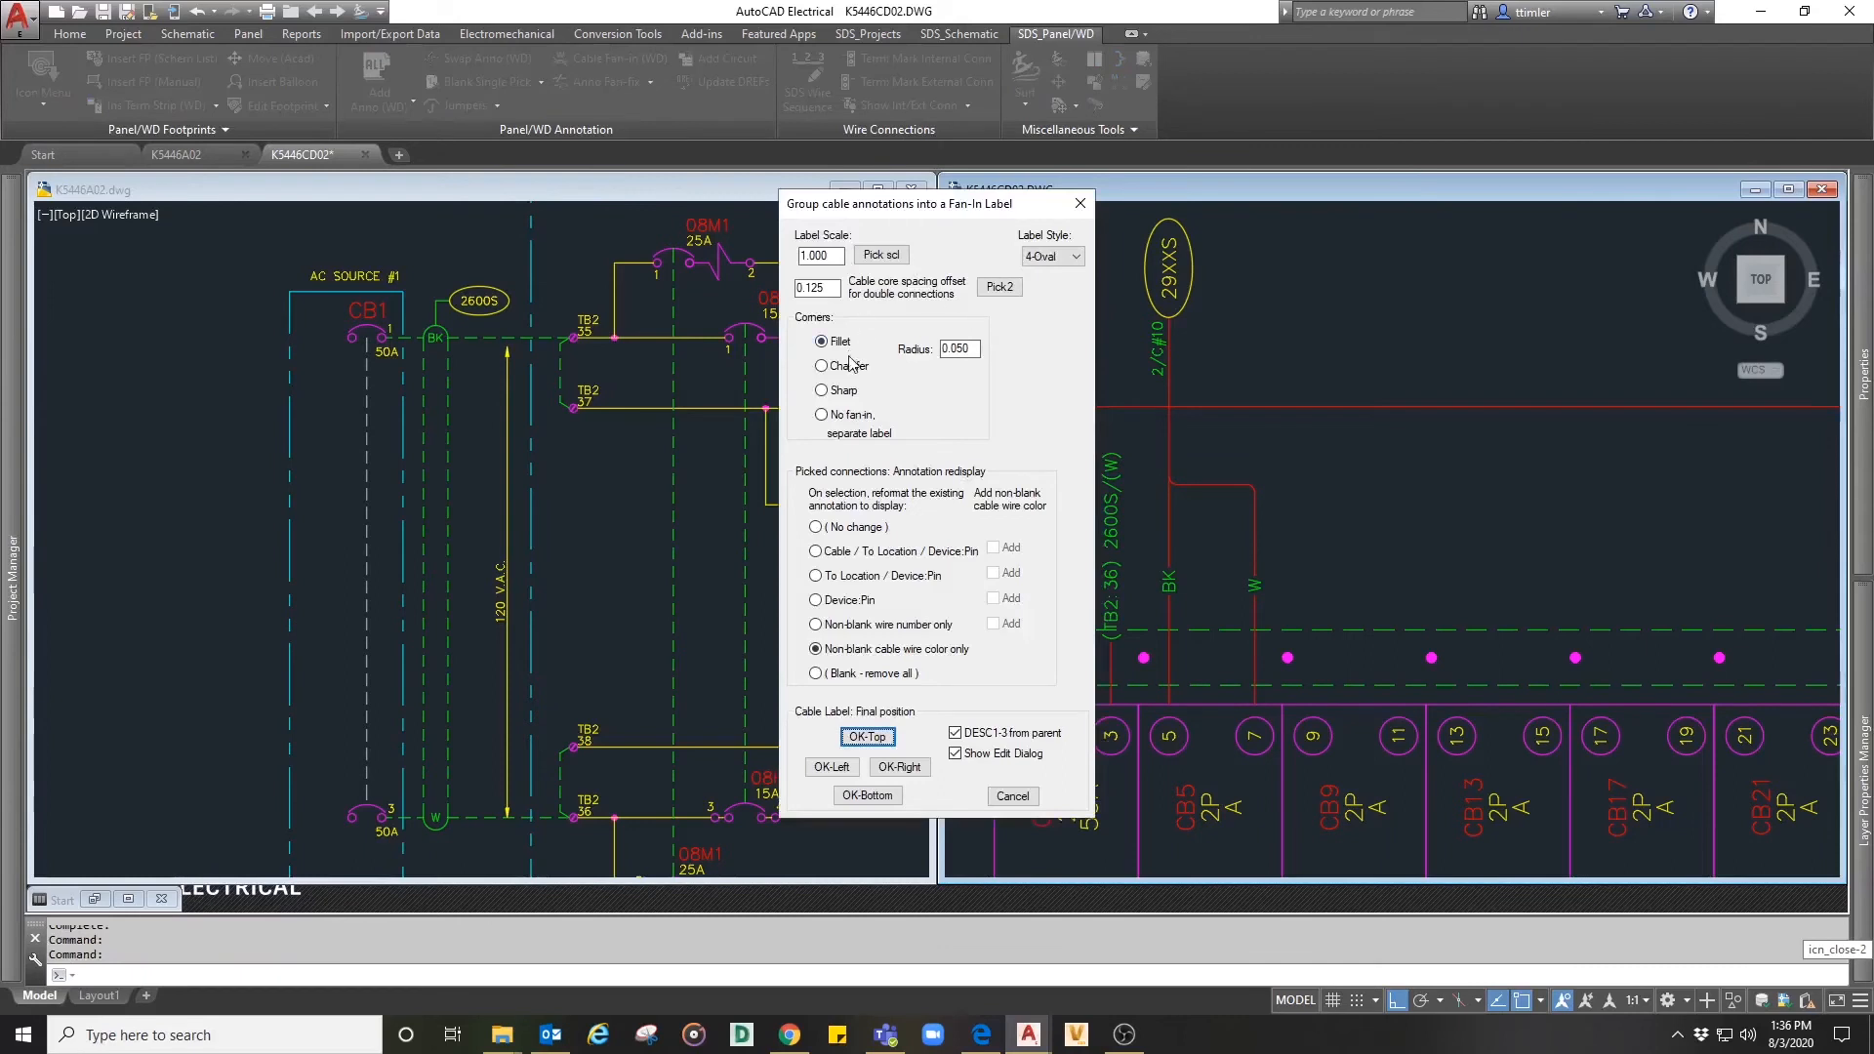
left_click(867, 738)
left_click(1026, 543)
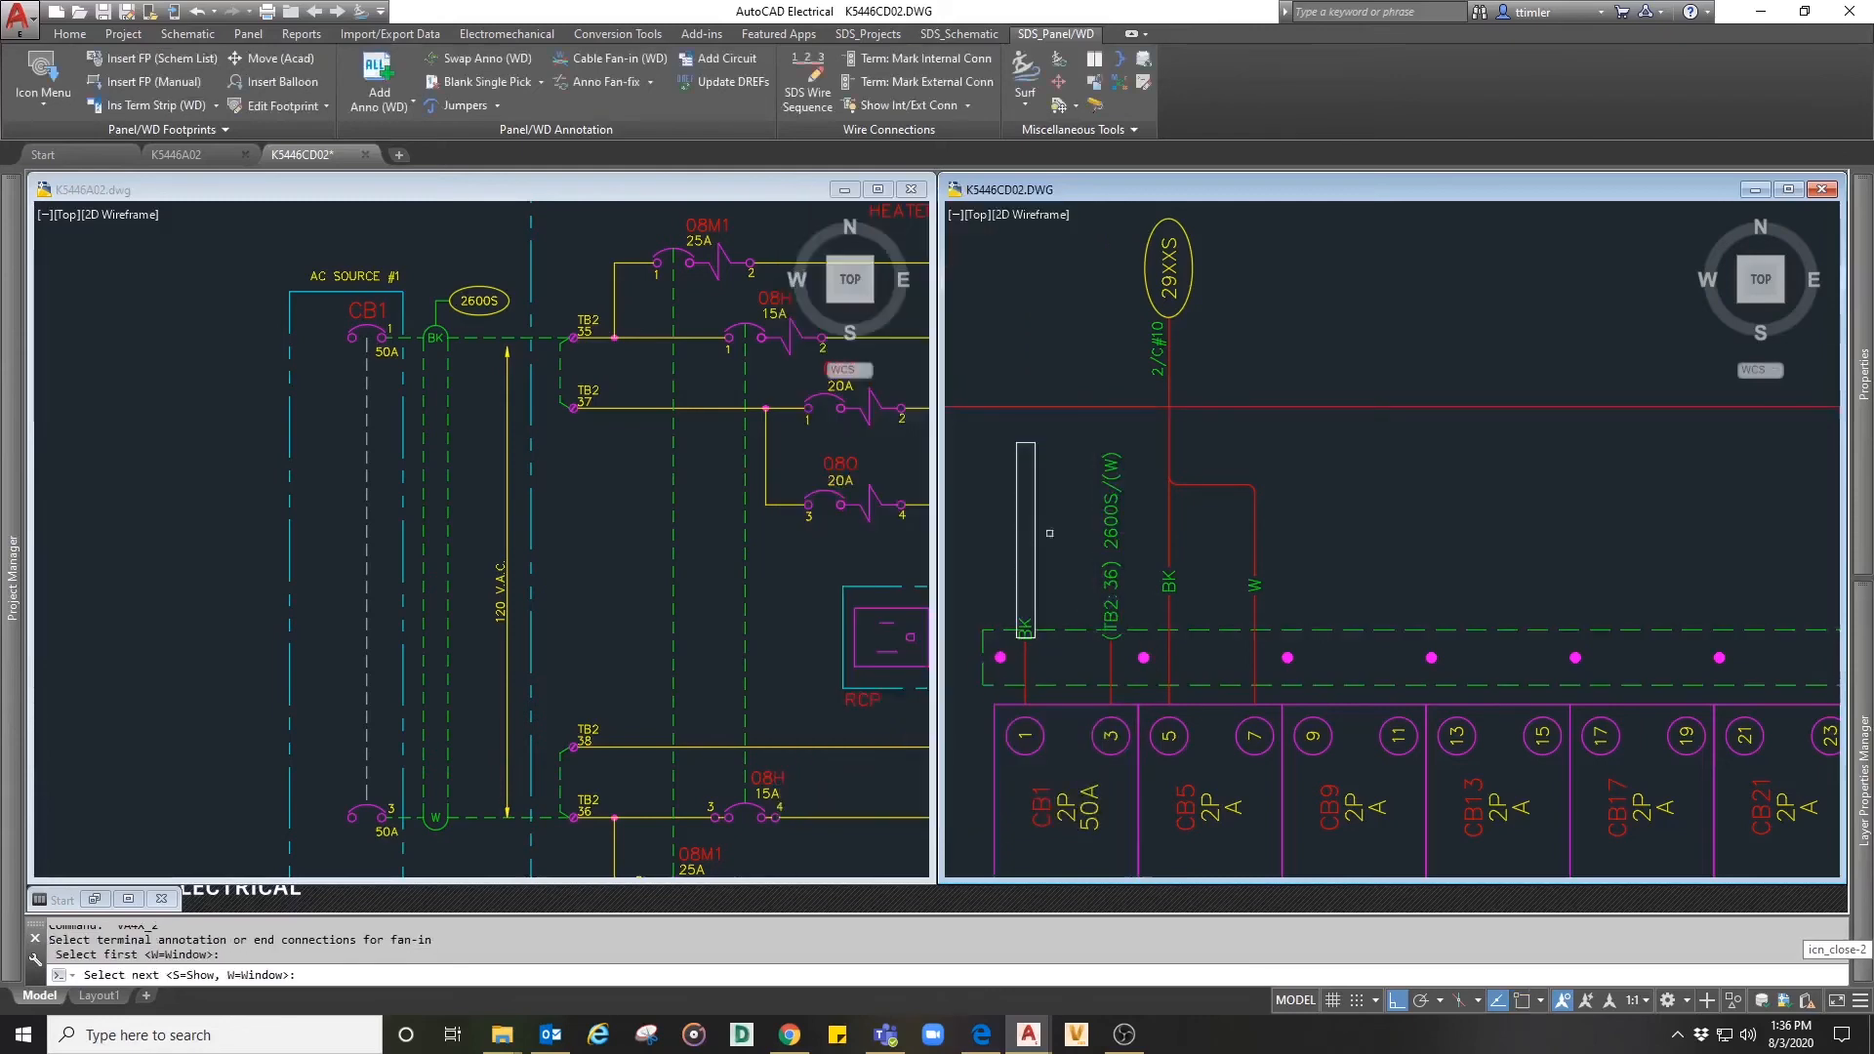
left_click(1110, 532)
key("Return")
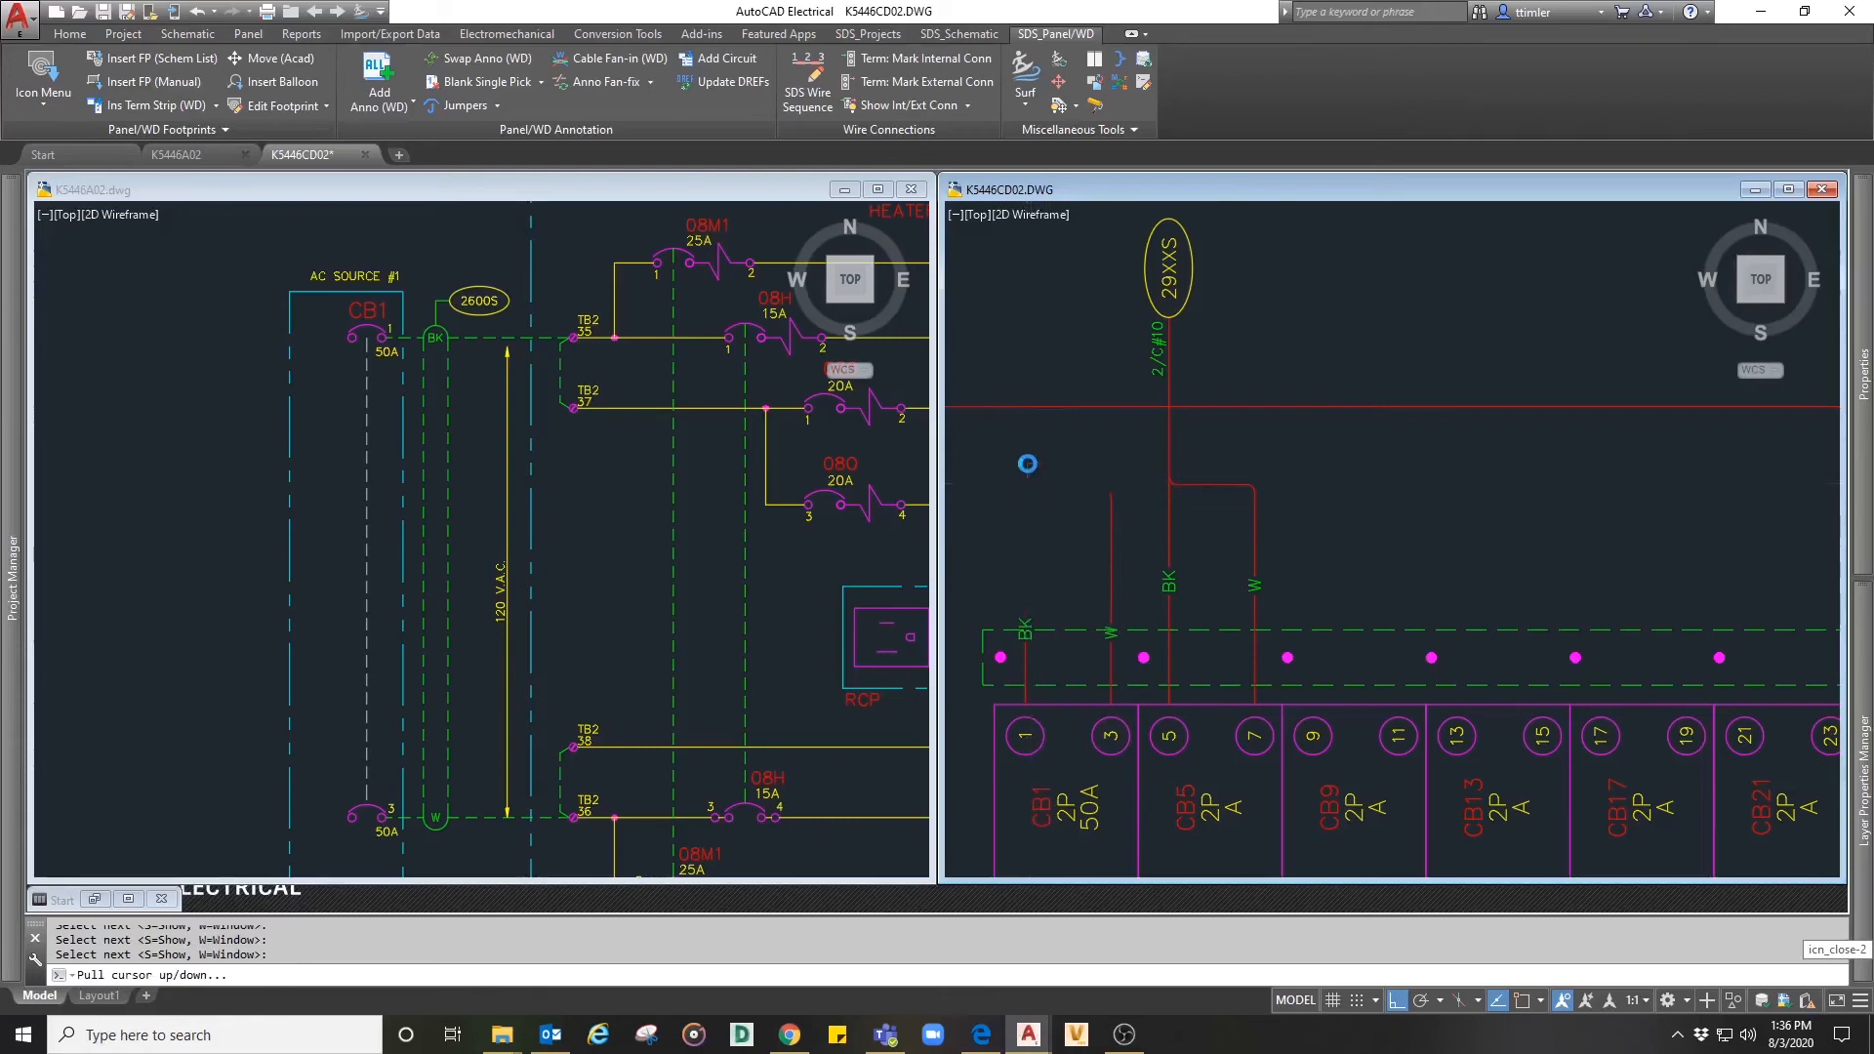
left_click(1025, 484)
left_click(1025, 273)
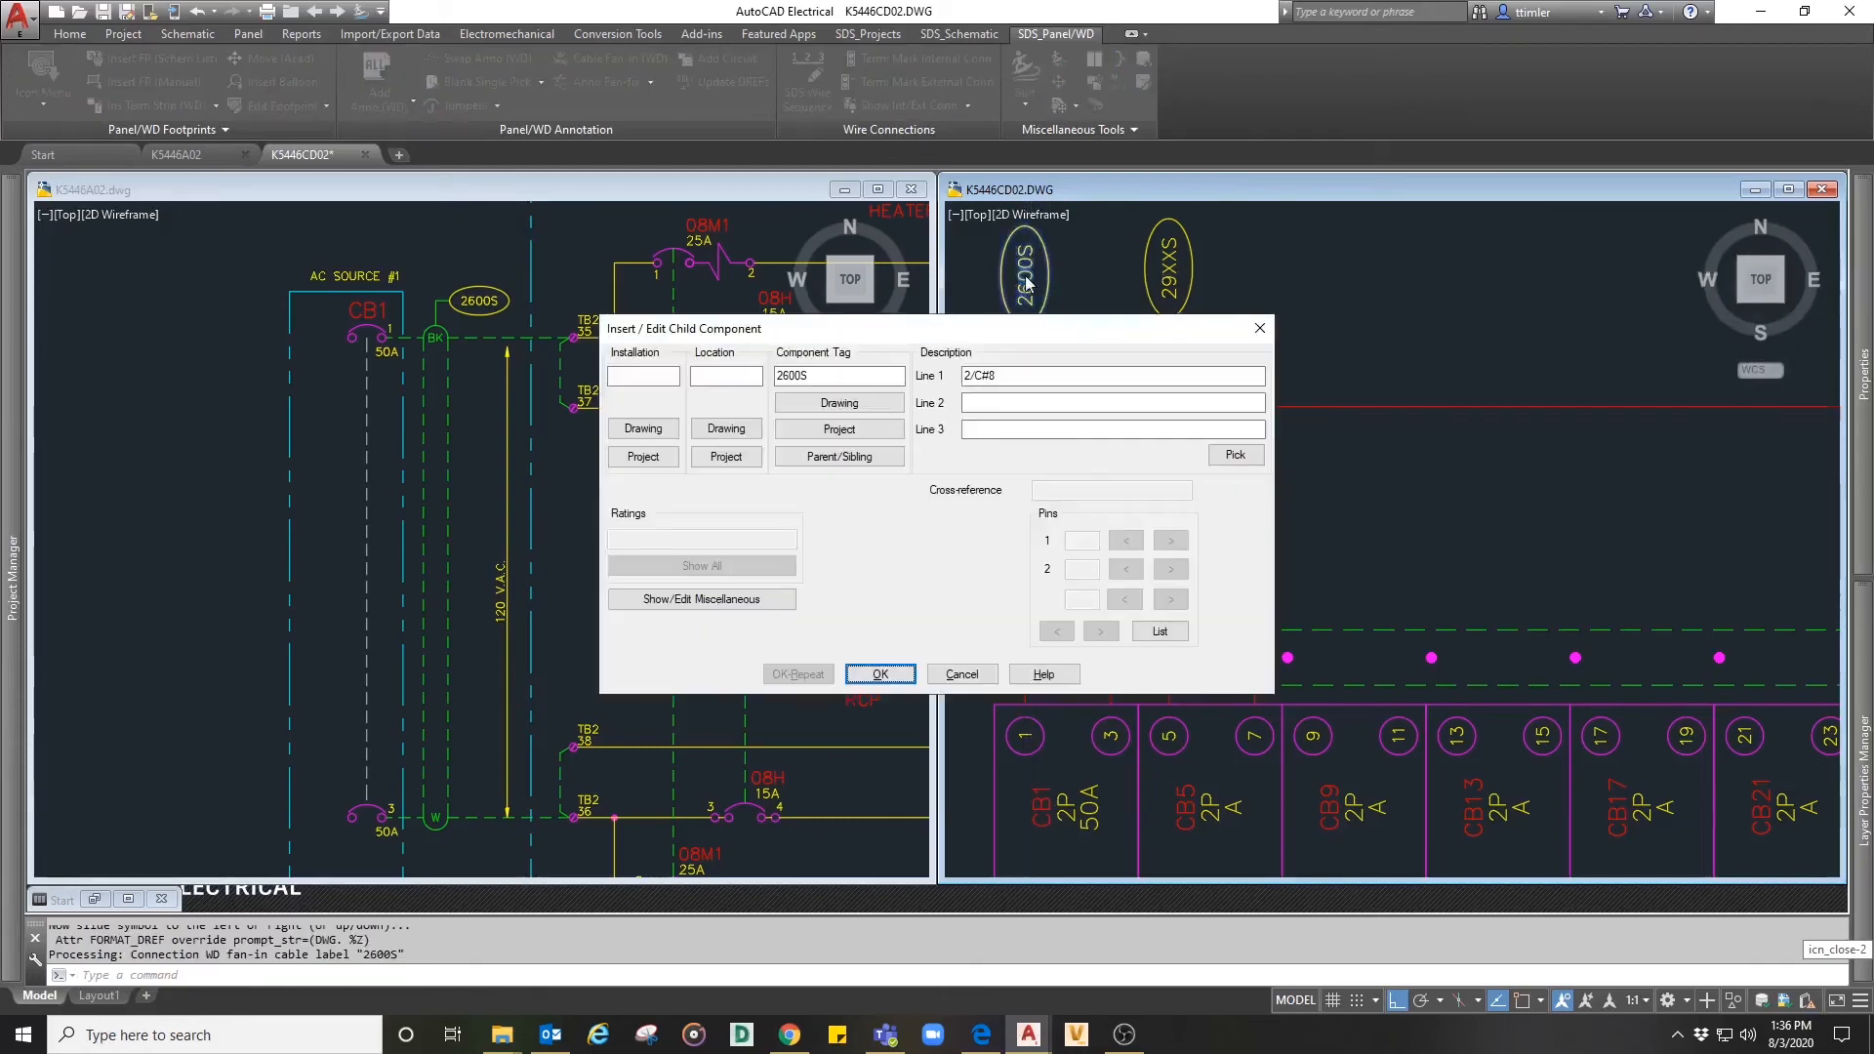
- Set the EXPORT$CBLDESC attribute of the 2600S cable label to "120 VAC\PCONTROL HOUSE AC PANEL"
left_click(781, 603)
left_click(823, 496)
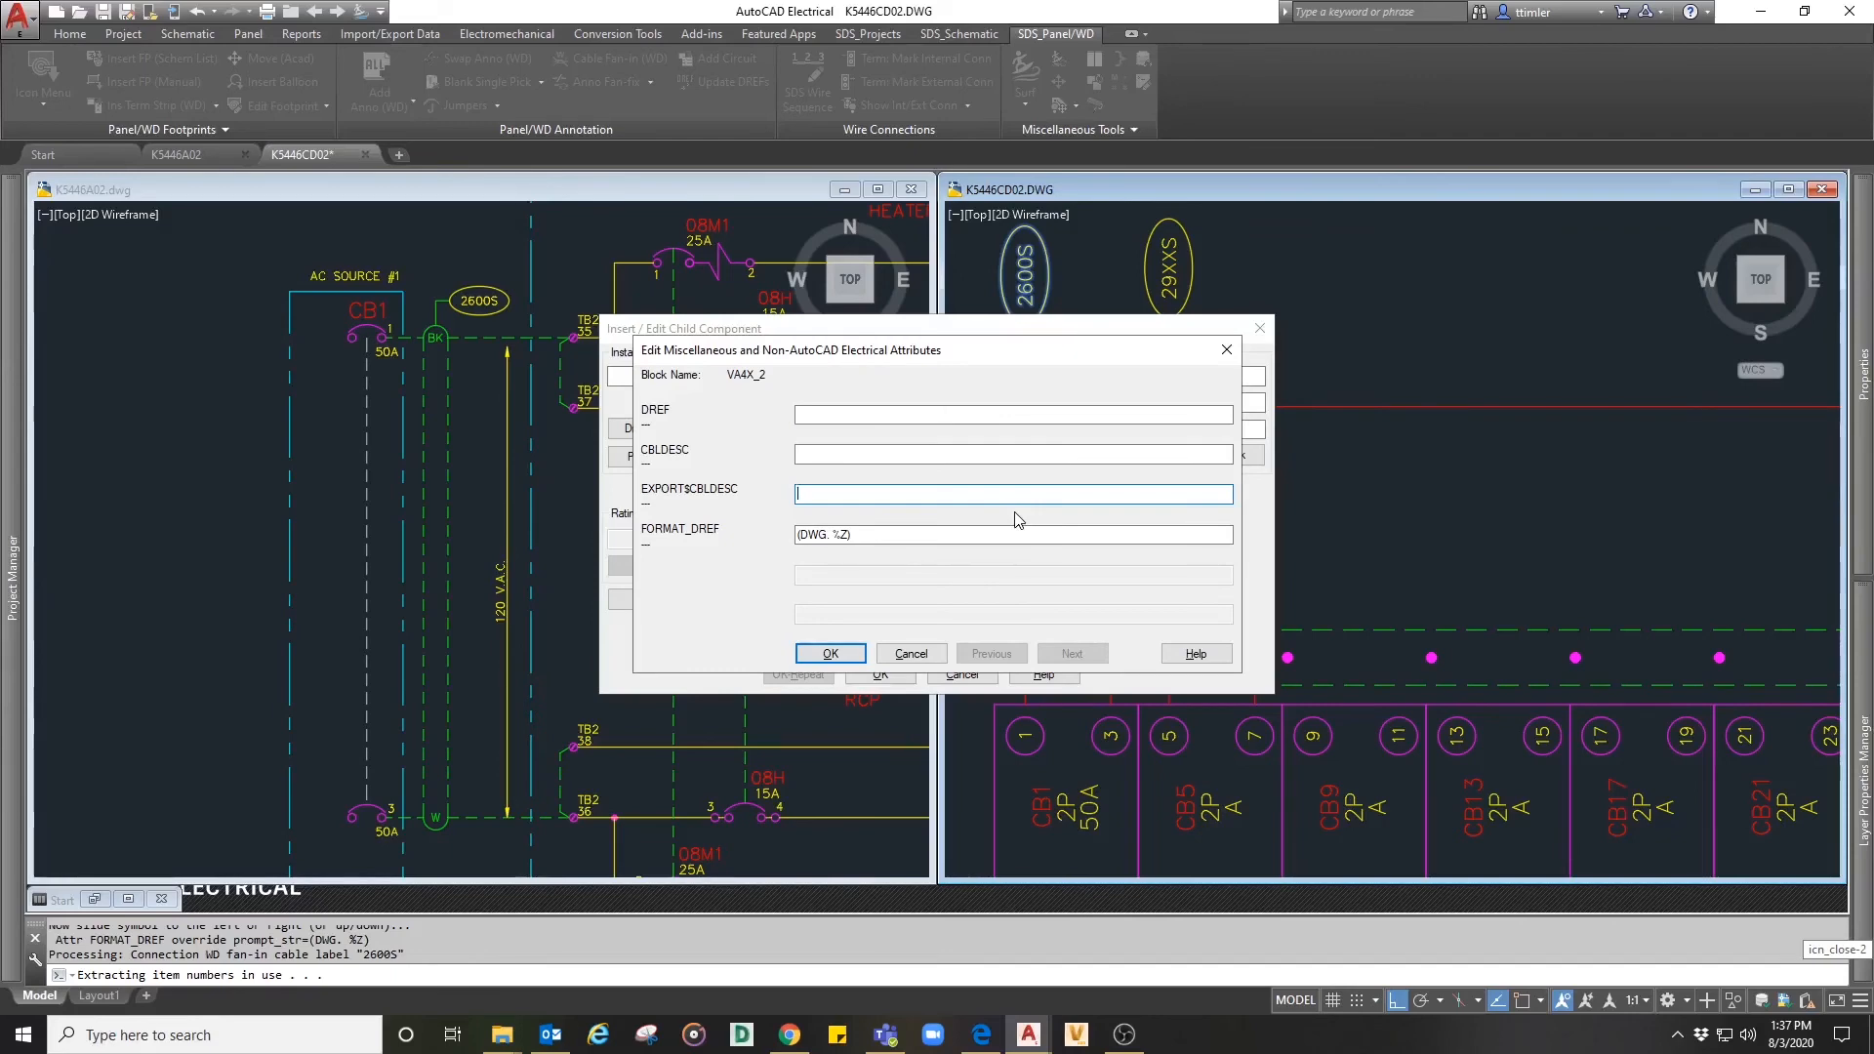
type("120 VAC\\pcotrOL HOUSE AC PANEL")
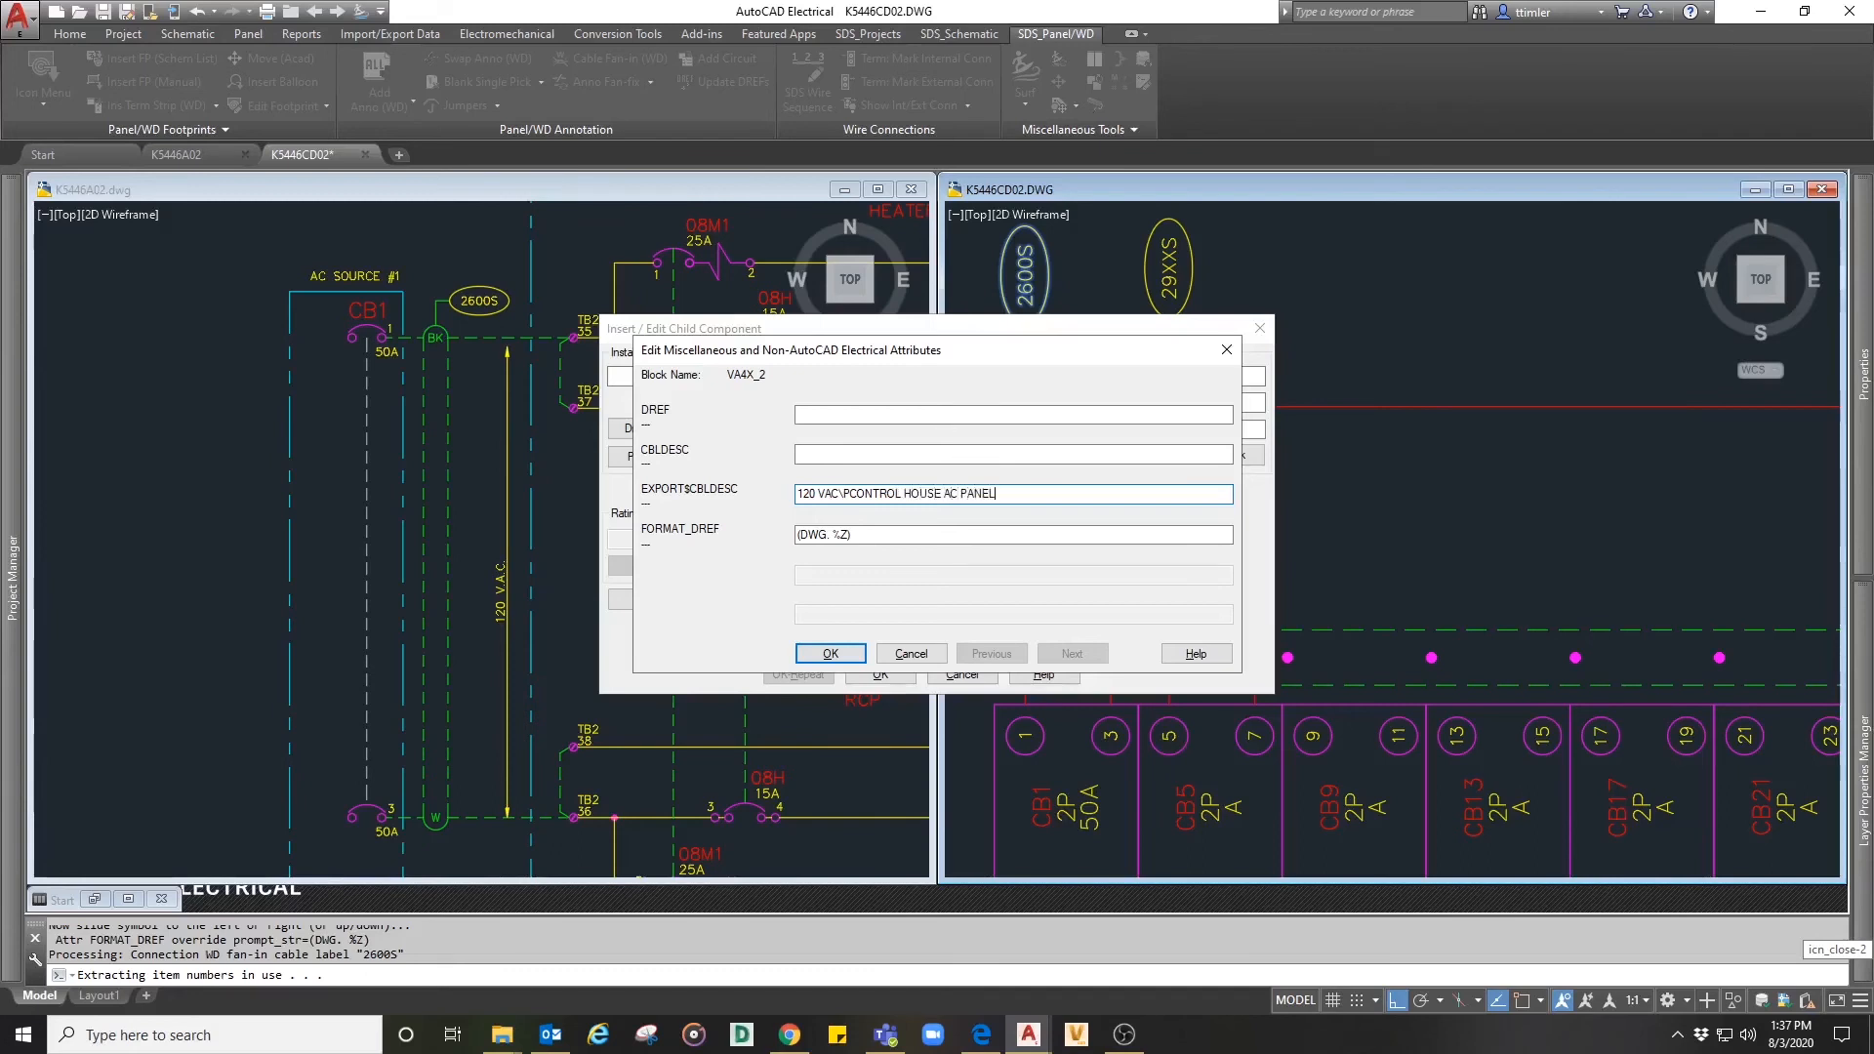
left_click(840, 656)
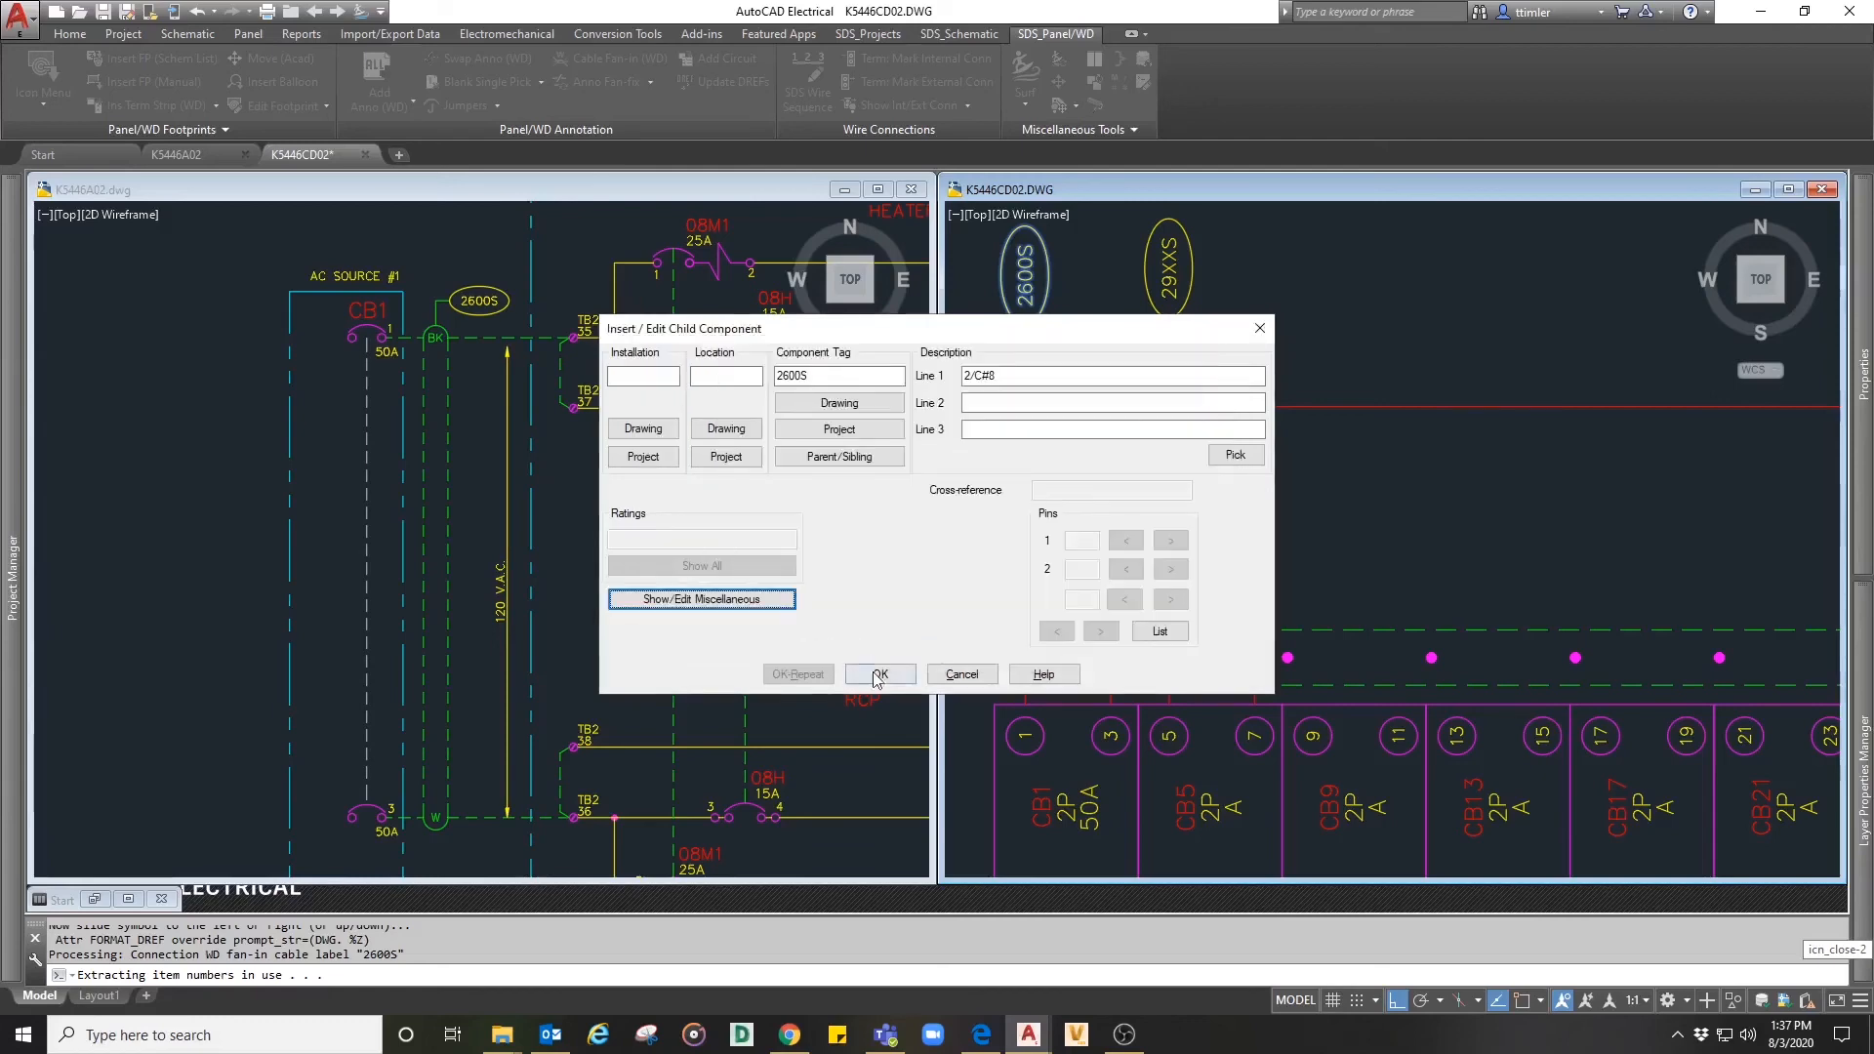
left_click(875, 674)
- Surf from the CB1 panel footprint back to its parent reference in schematic K5446A02
scroll(1160, 518, "down", 3)
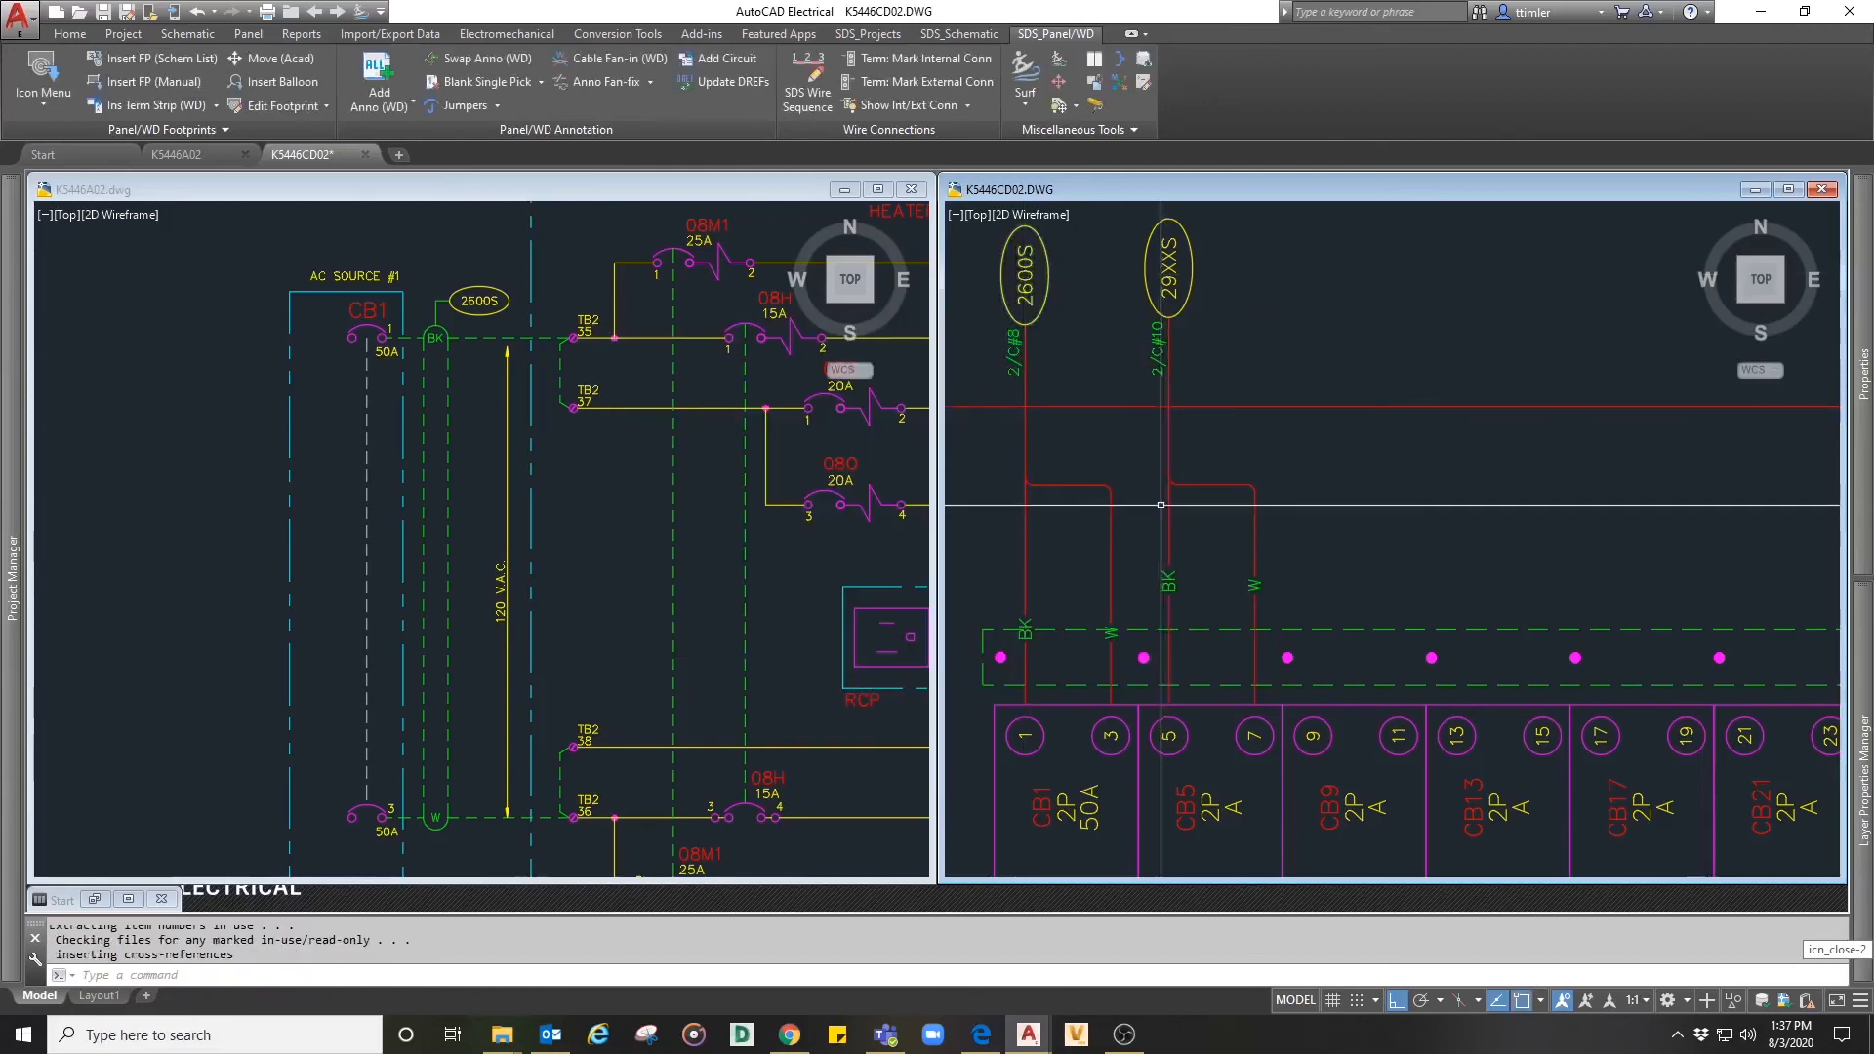
scroll(1143, 633, "up", 2)
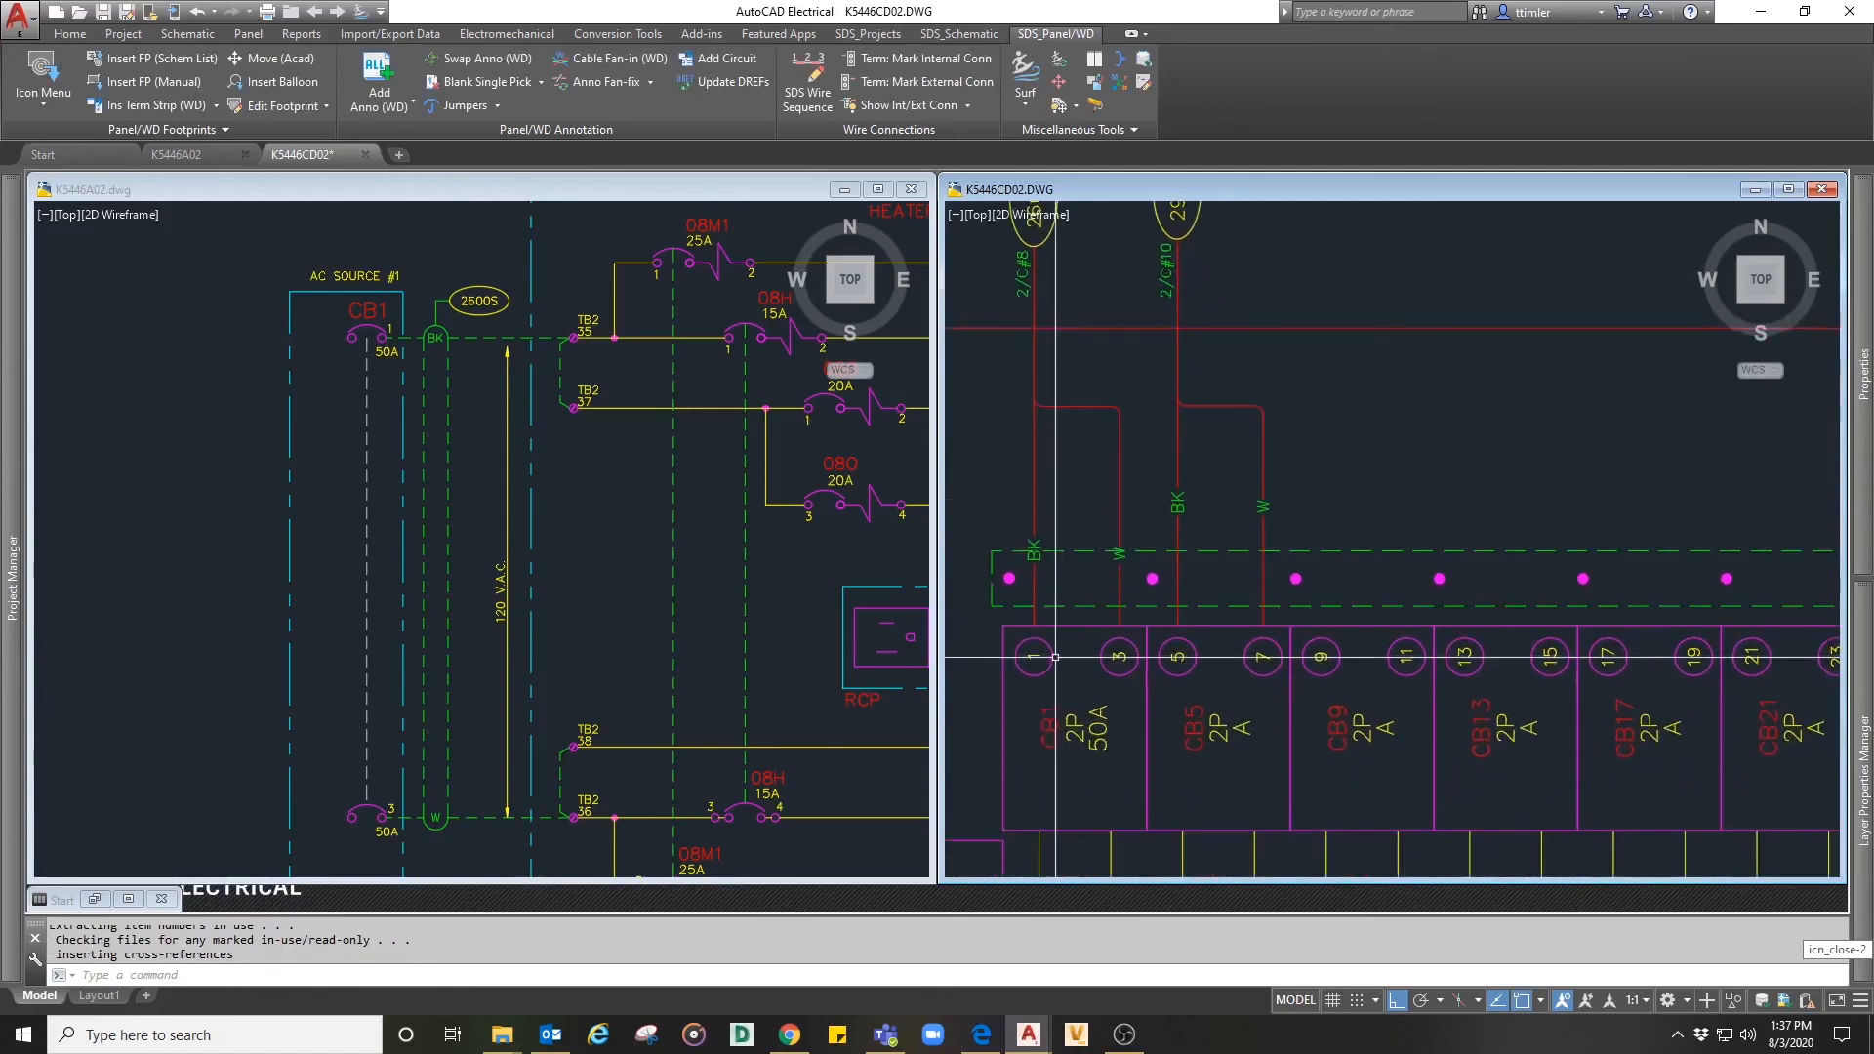
right_click(1054, 658)
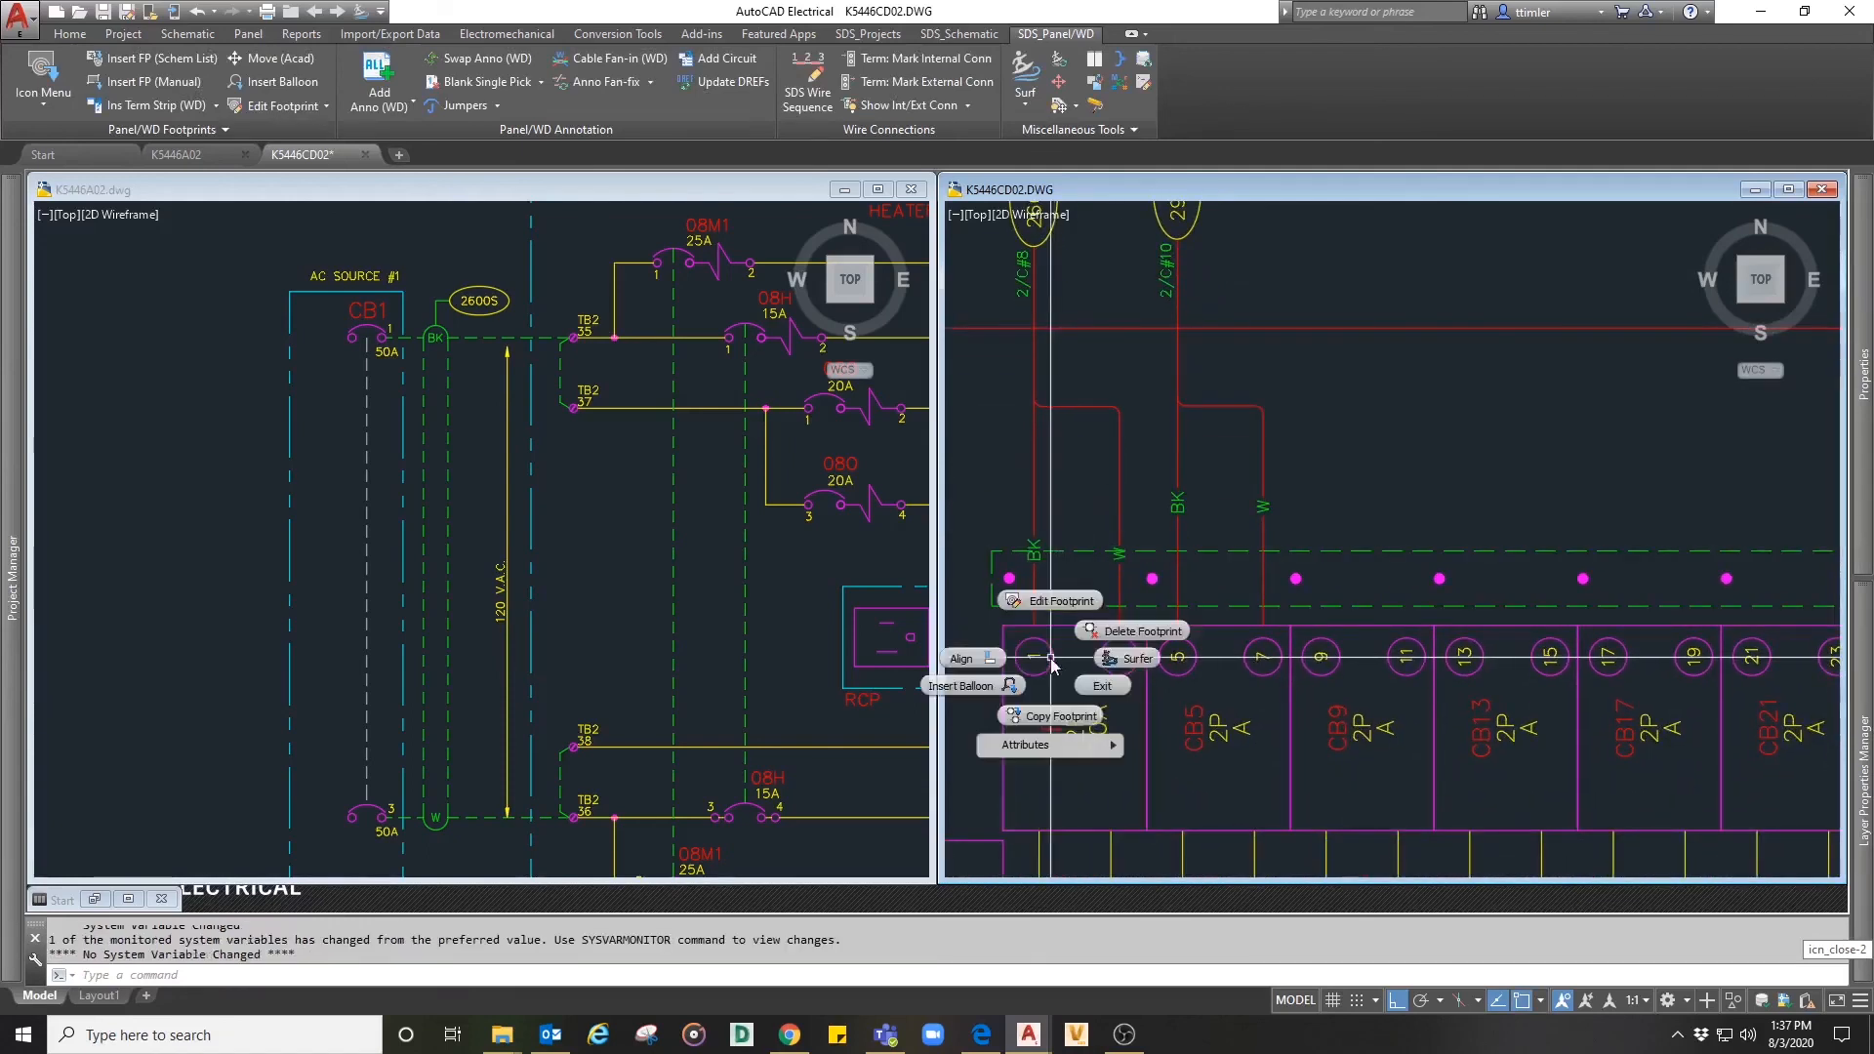
left_click(1141, 663)
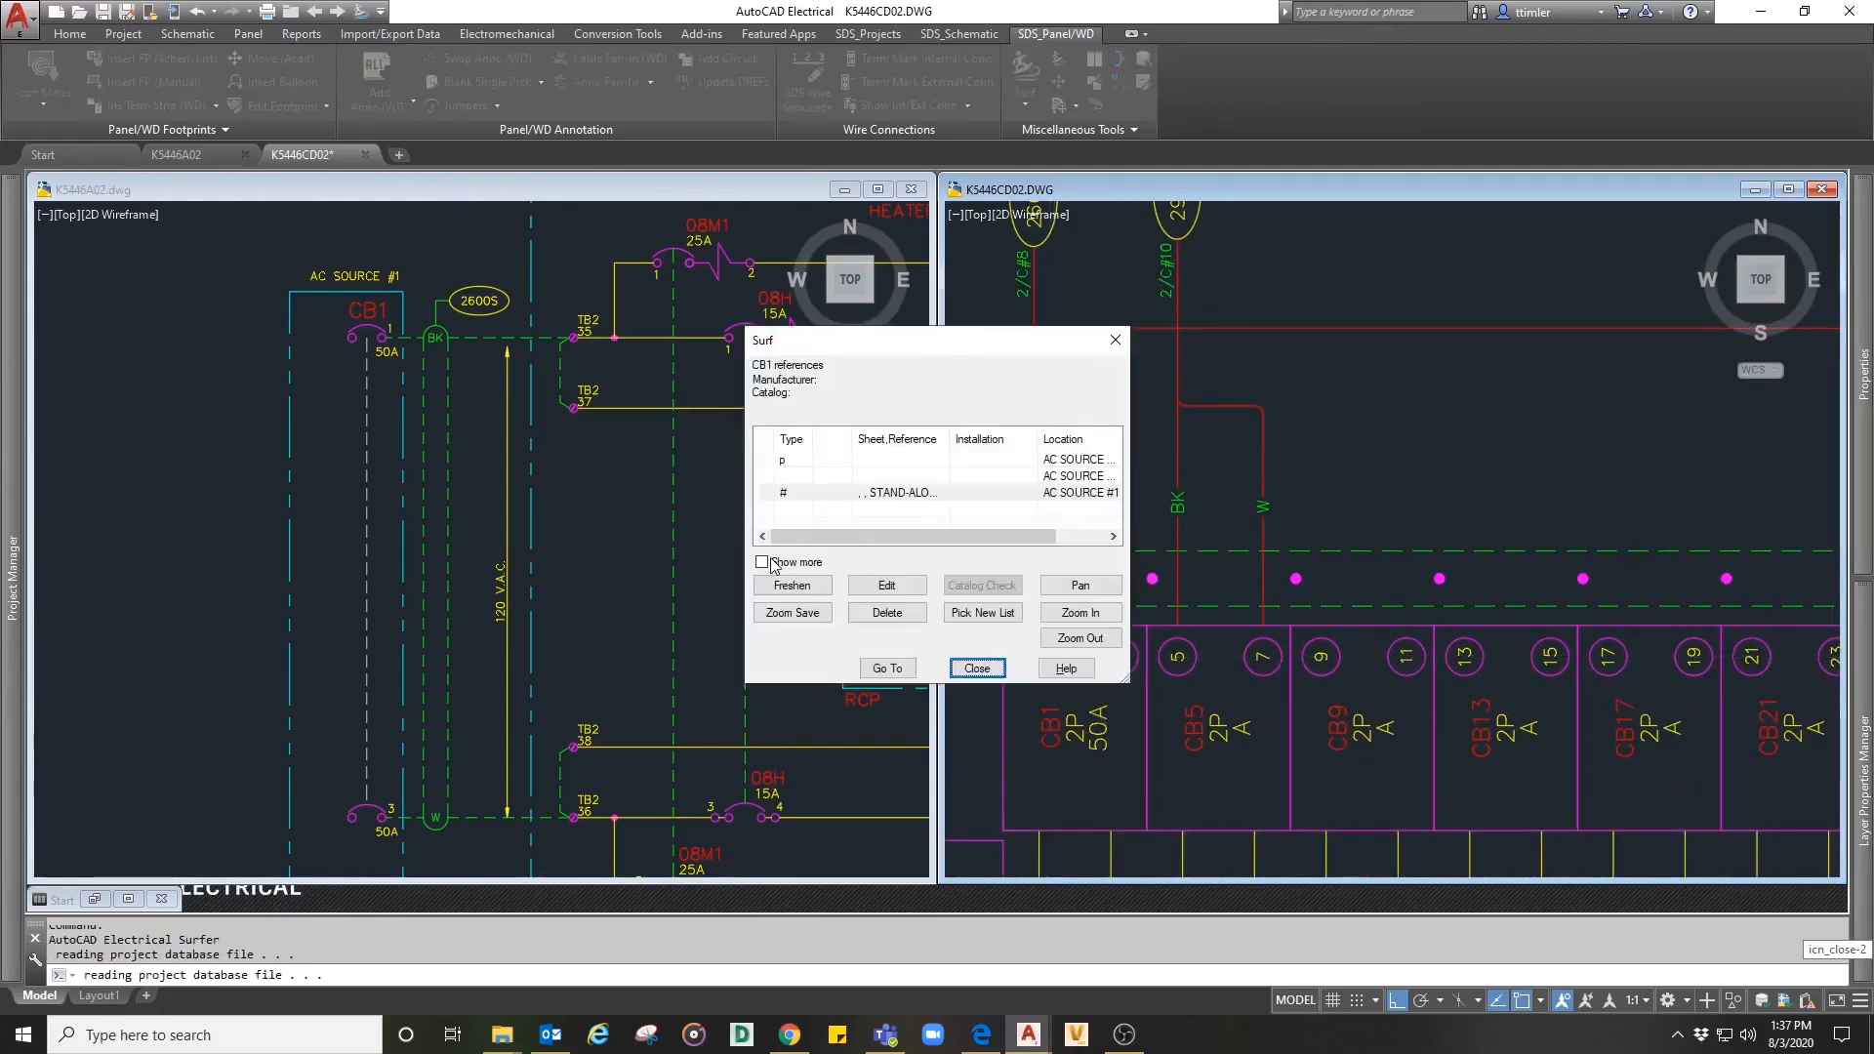
left_click(887, 668)
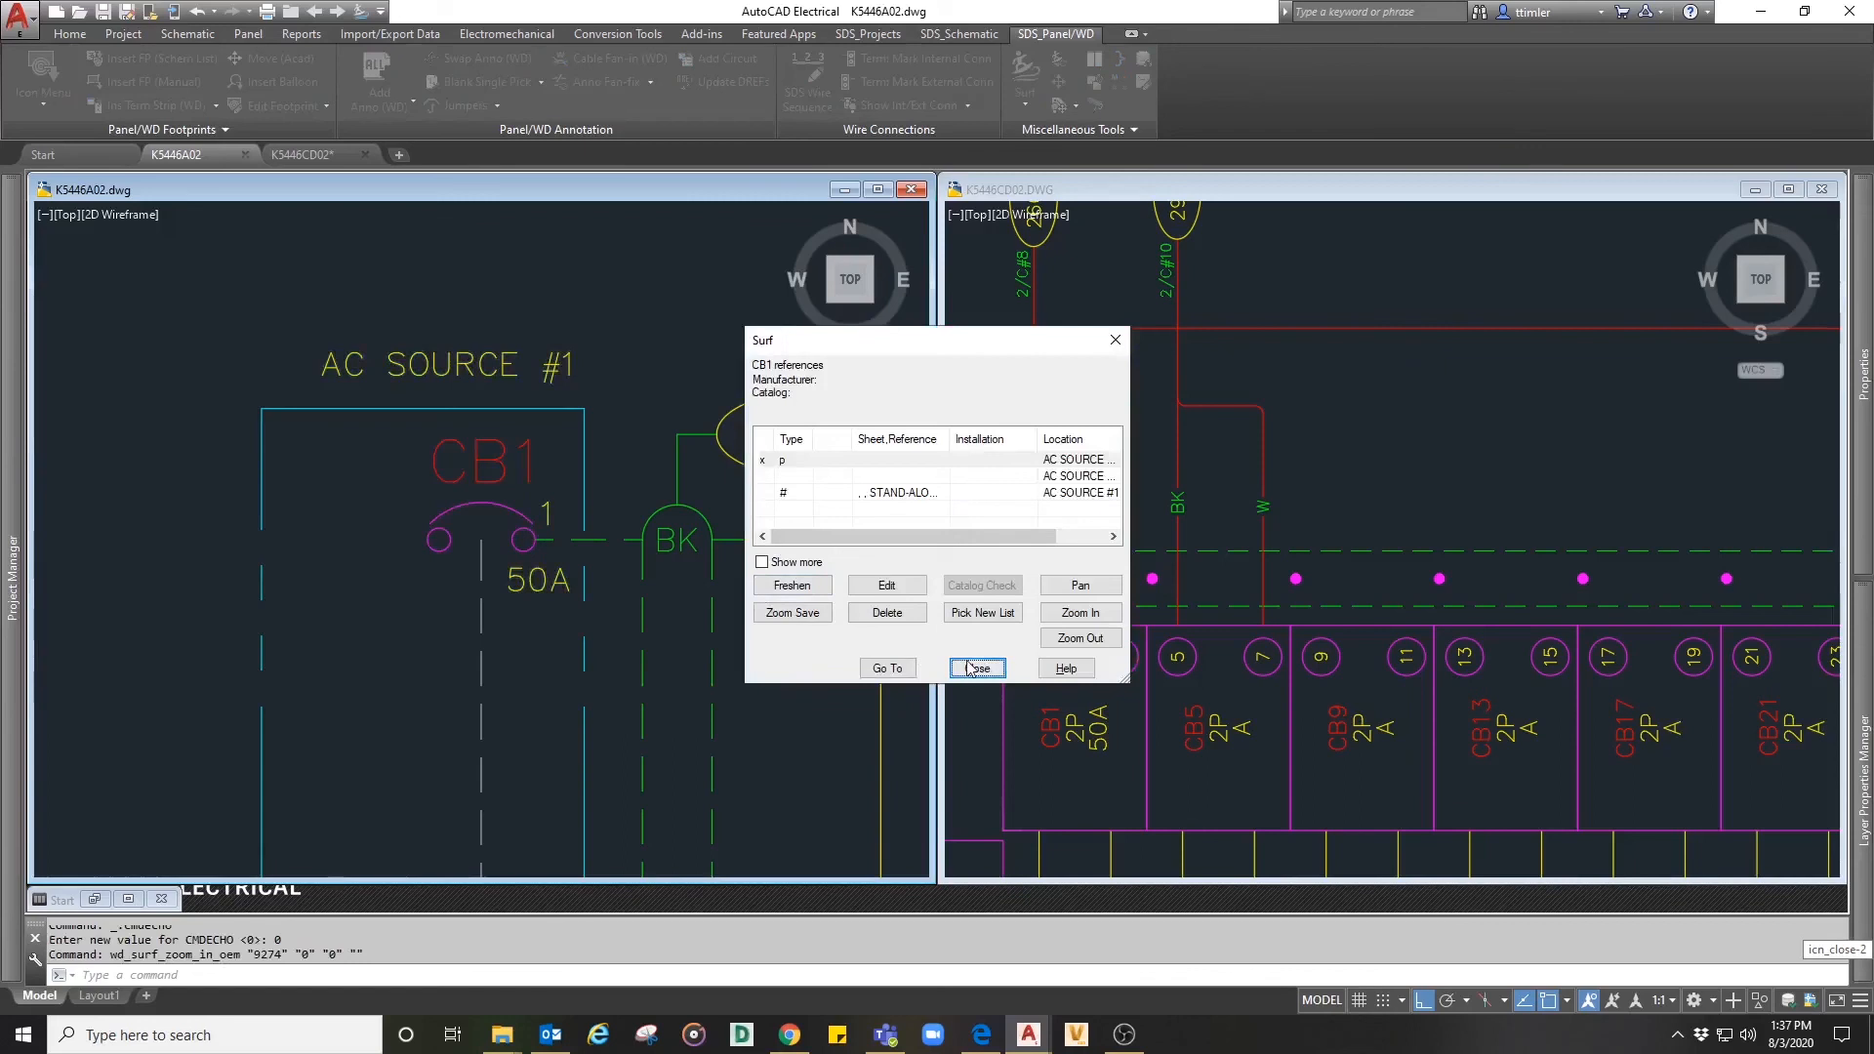
left_click(978, 668)
- Examine the cable 2600S connections between breaker CB1 and the TB2 terminals in the schematic
scroll(654, 571, "down", 3)
scroll(664, 557, "up", 2)
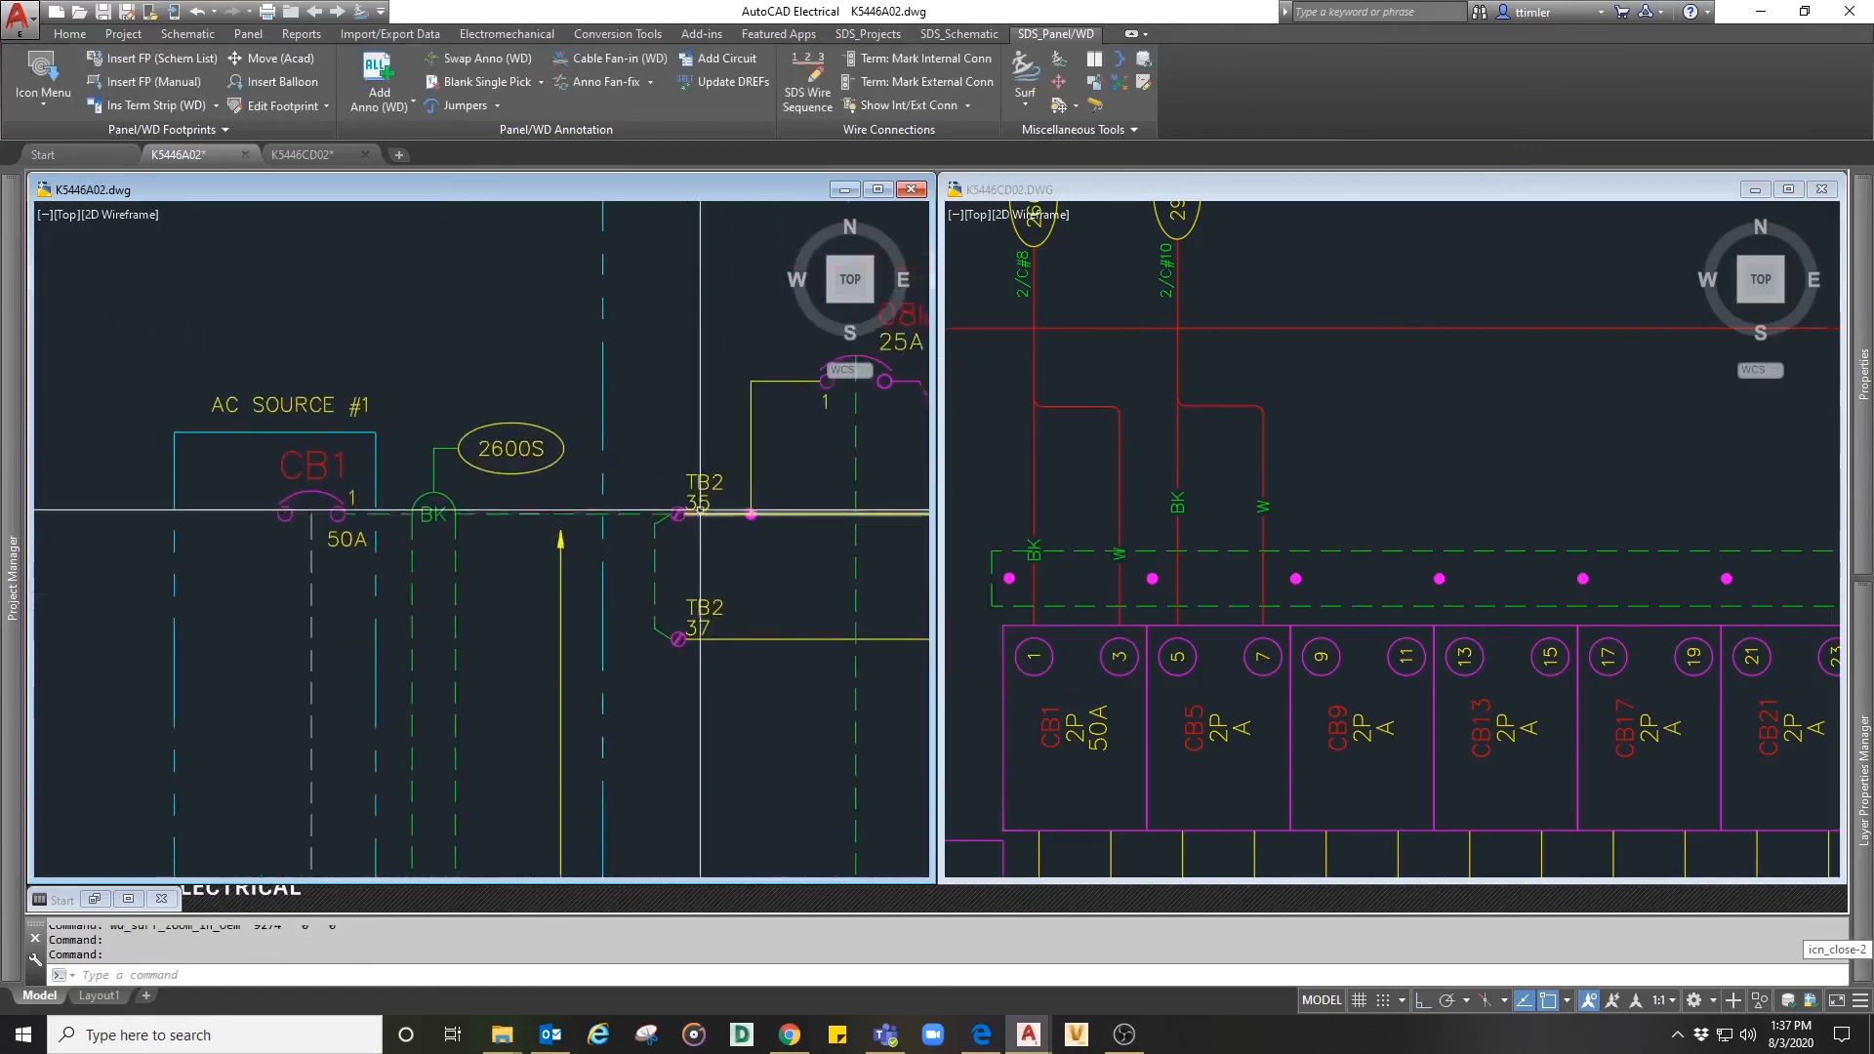
scroll(700, 509, "up", 2)
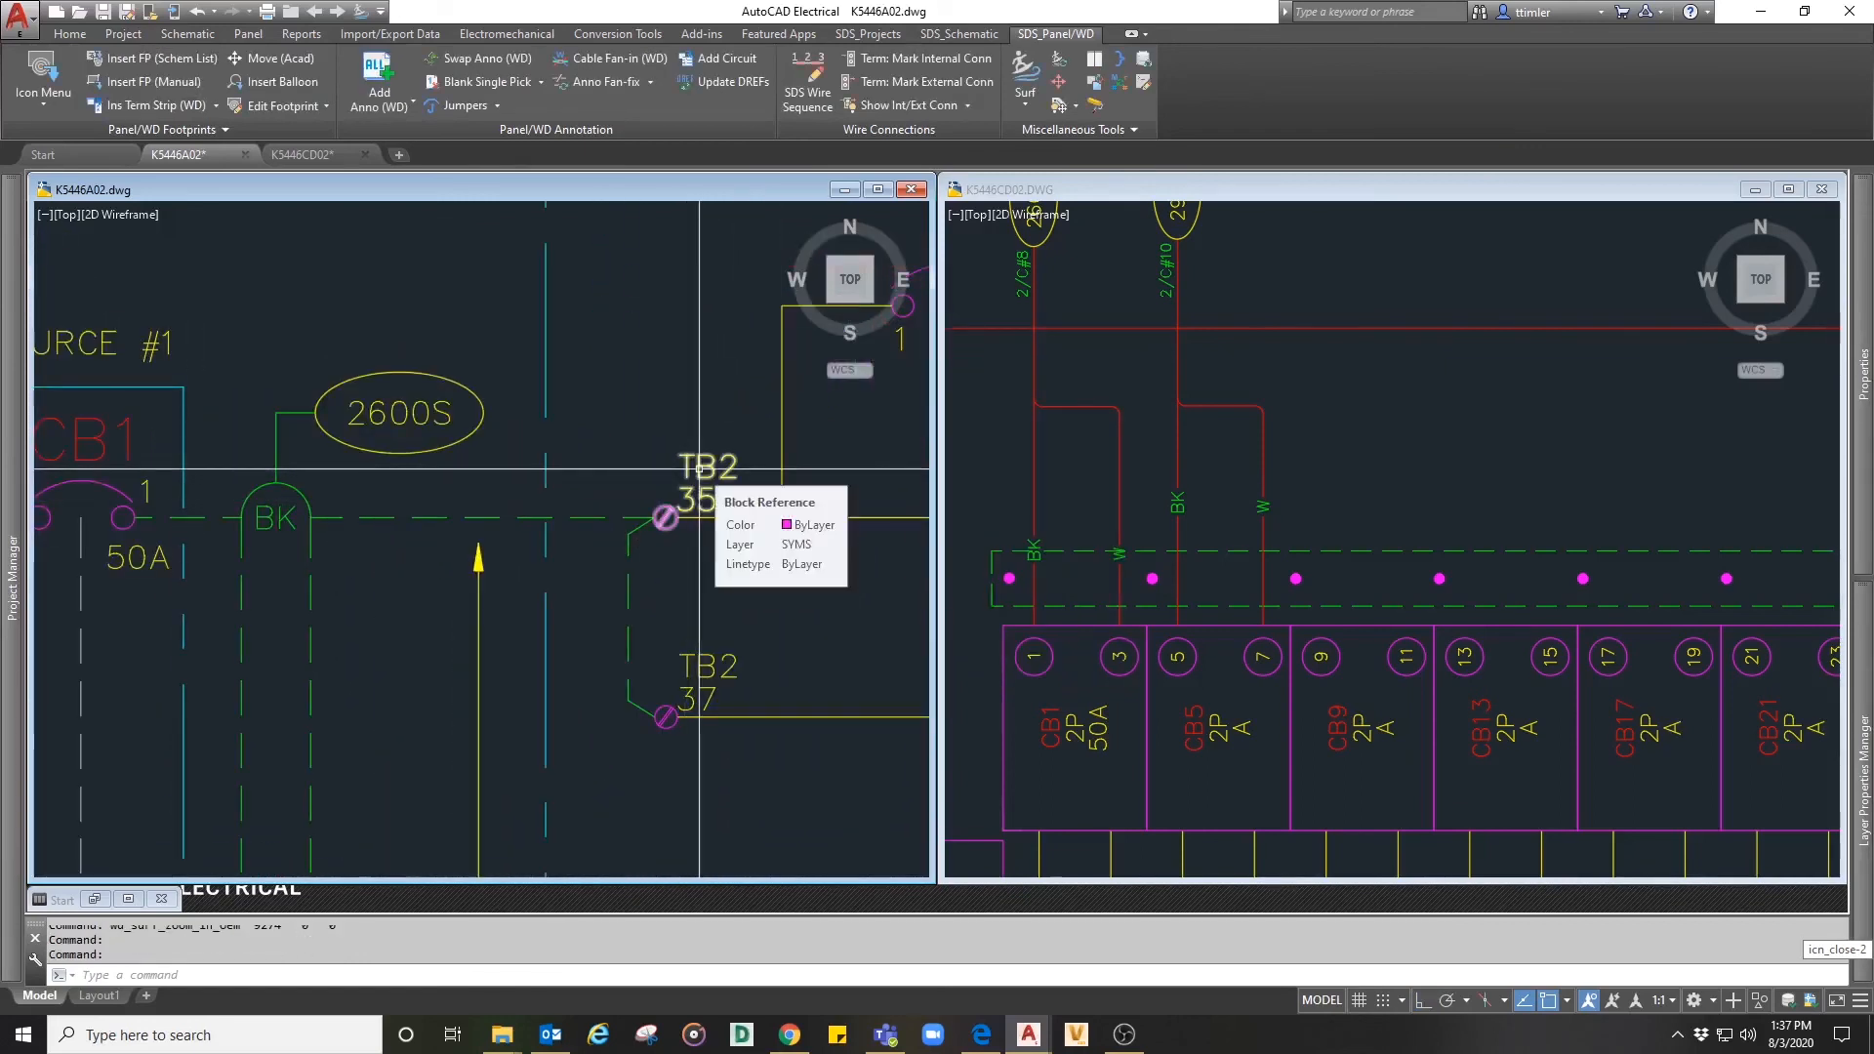
scroll(699, 469, "down", 4)
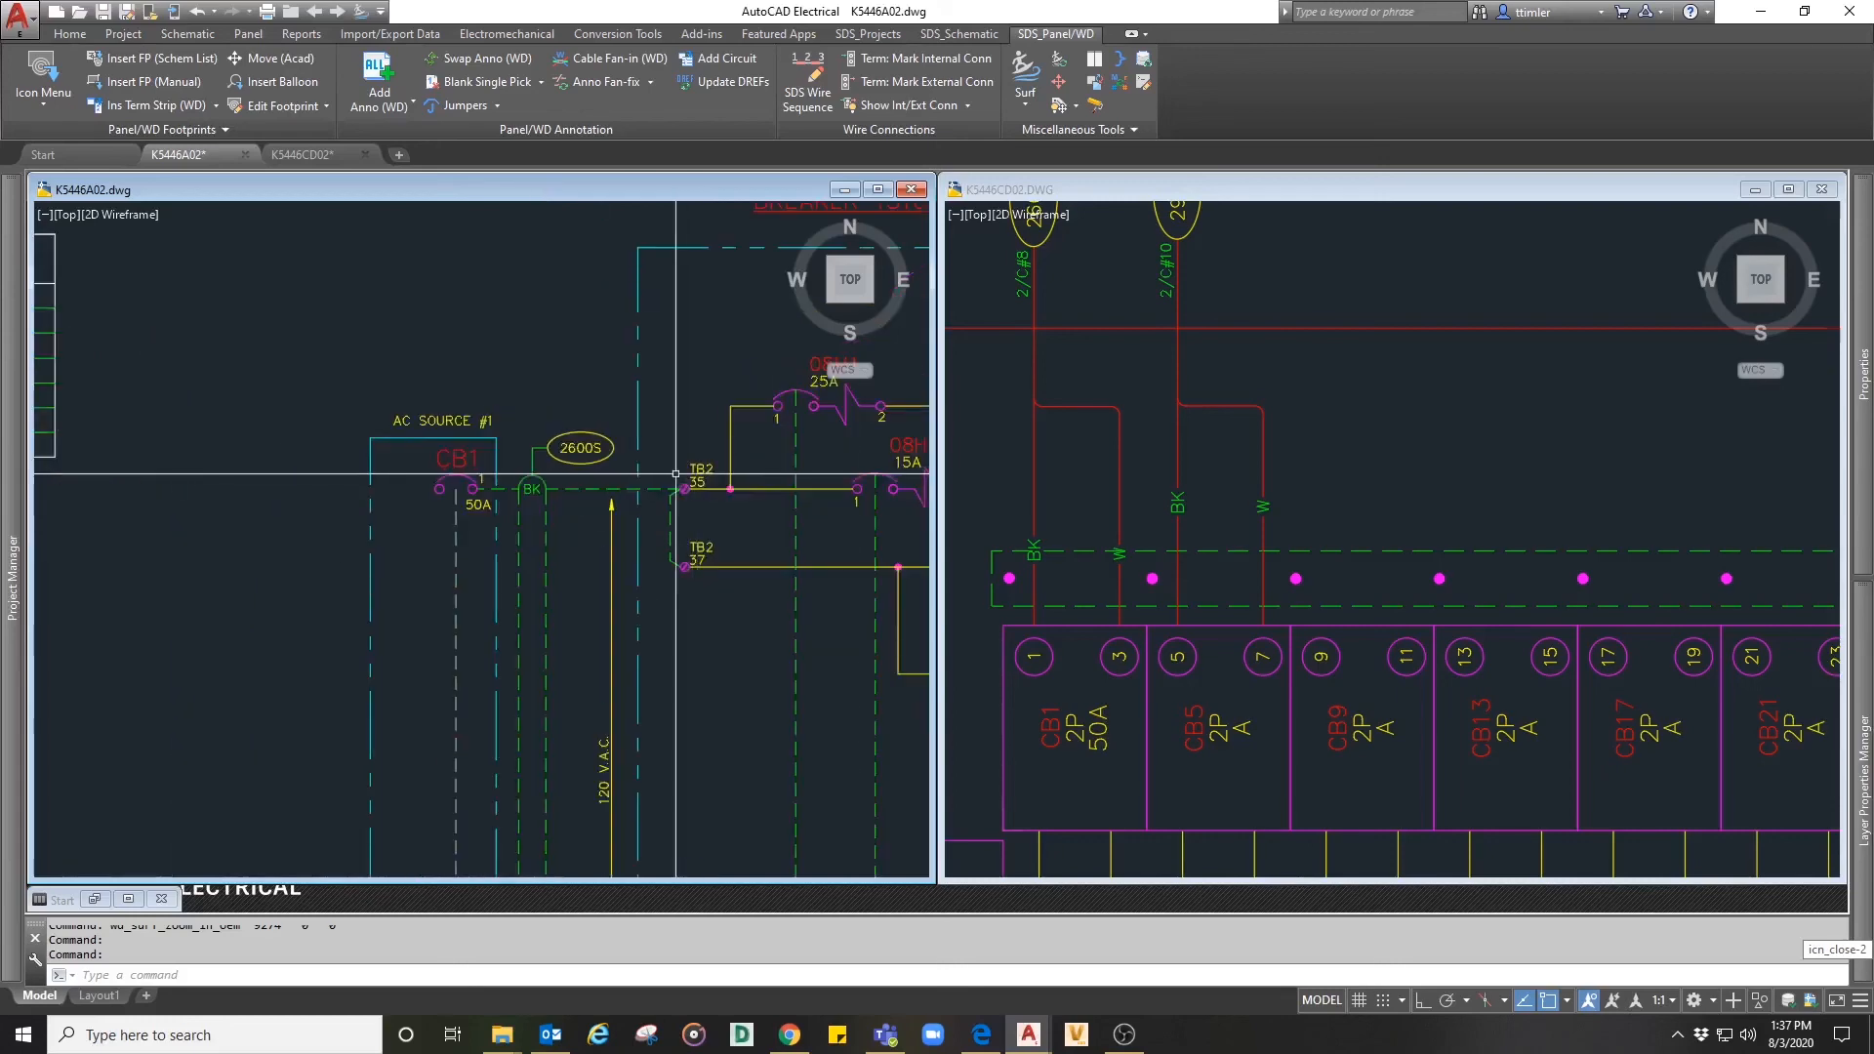
scroll(675, 473, "up", 4)
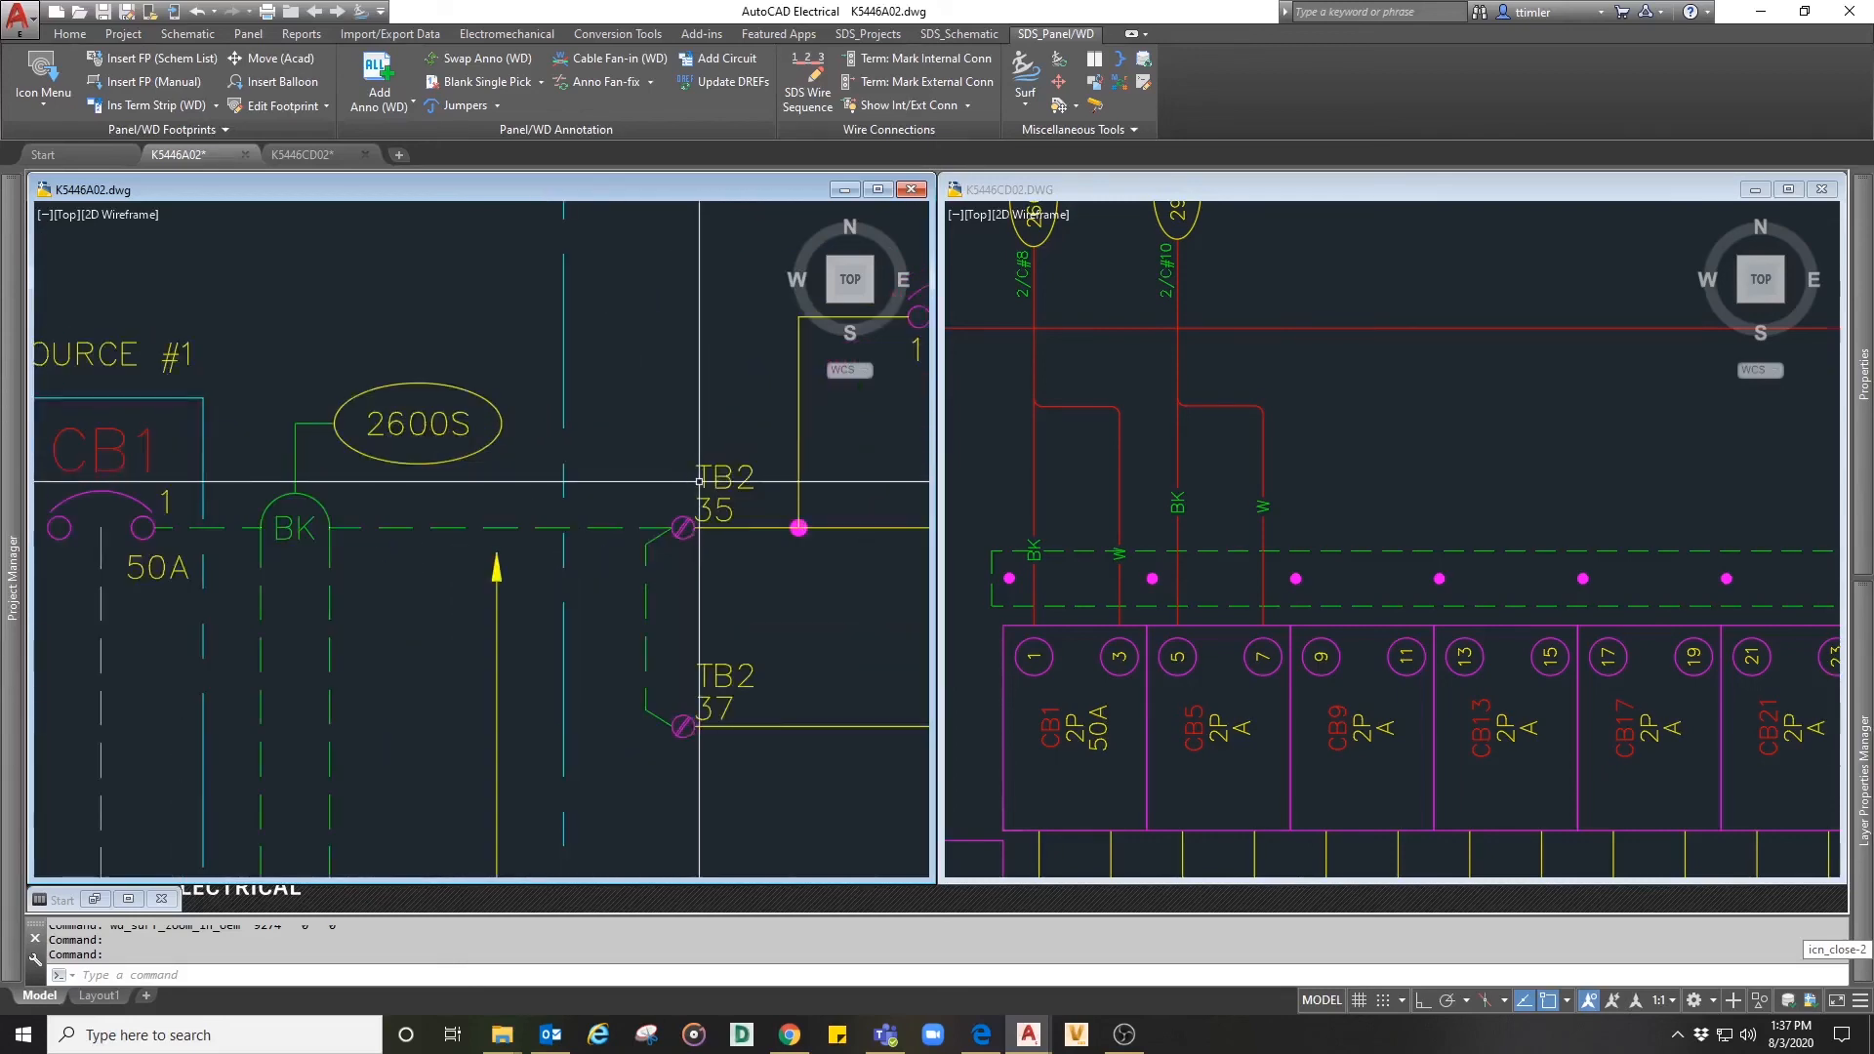
scroll(700, 482, "down", 4)
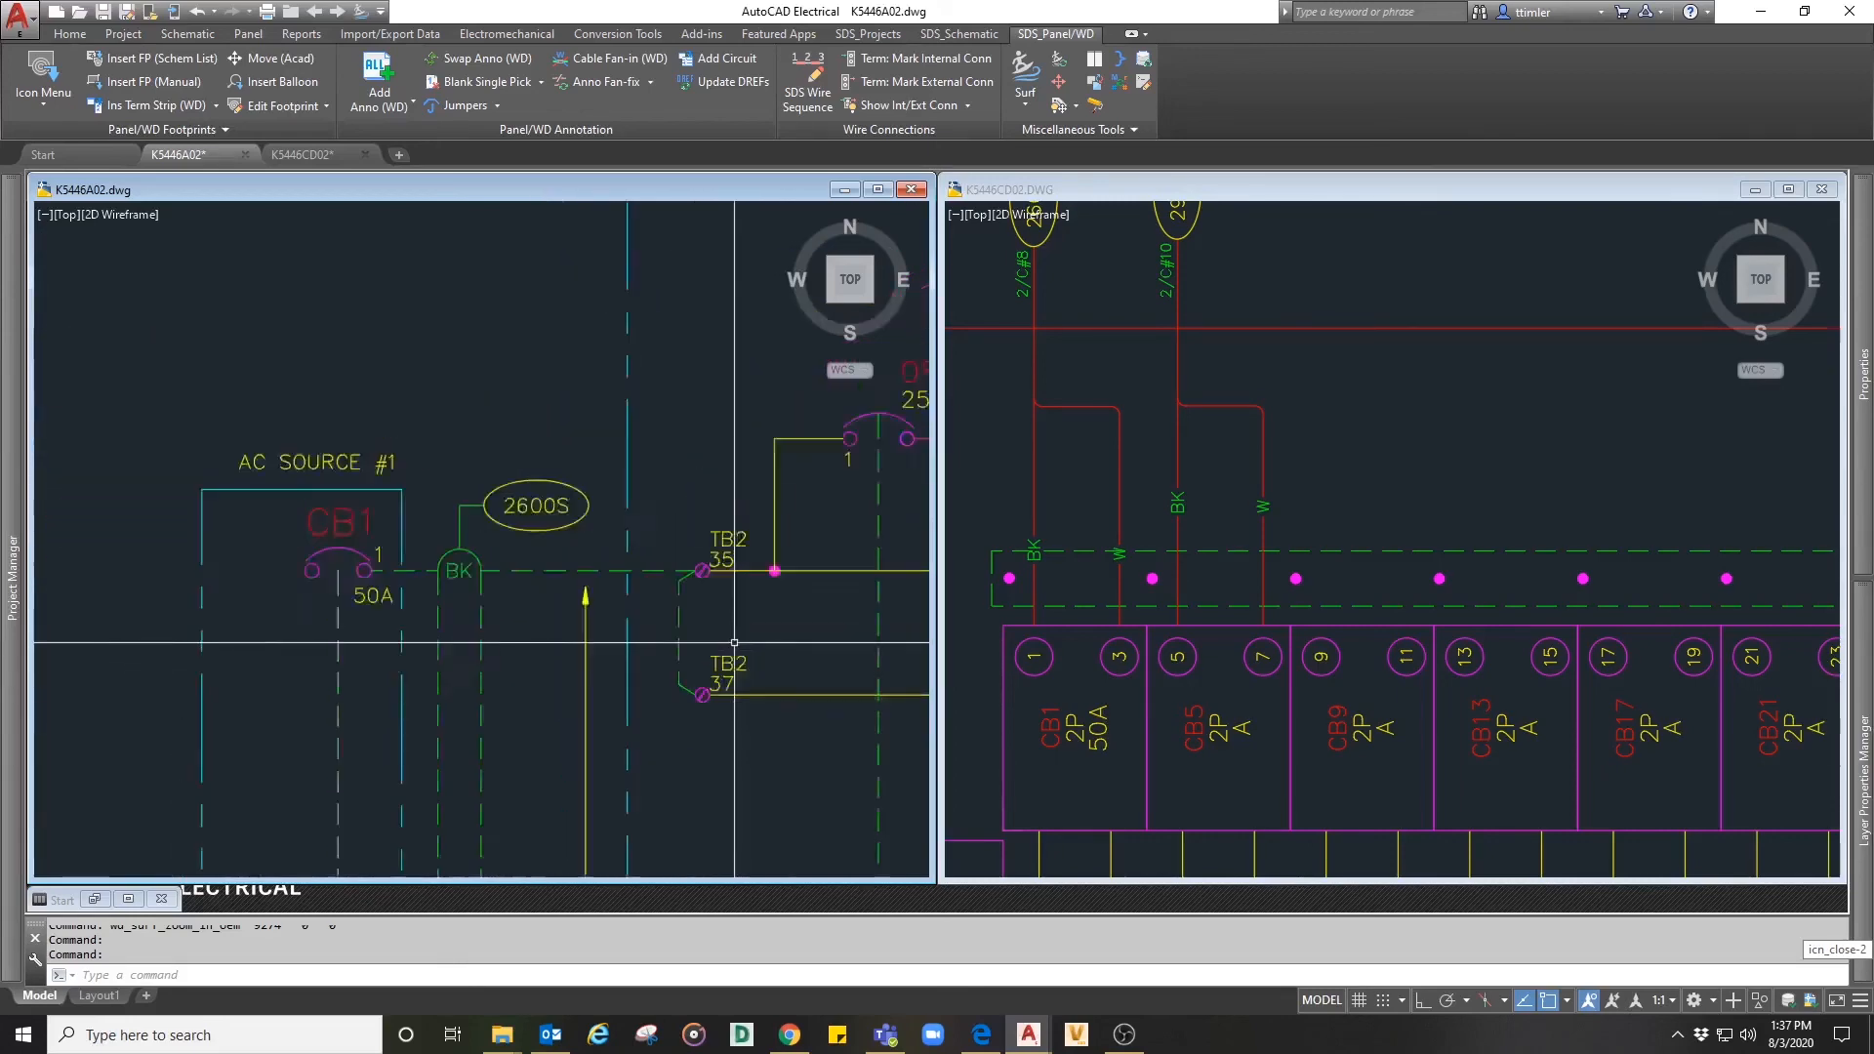
mouse_move(783, 532)
middle_mouse_down()
mouse_move(709, 619)
mouse_move(692, 544)
mouse_move(499, 290)
mouse_move(497, 260)
middle_mouse_up()
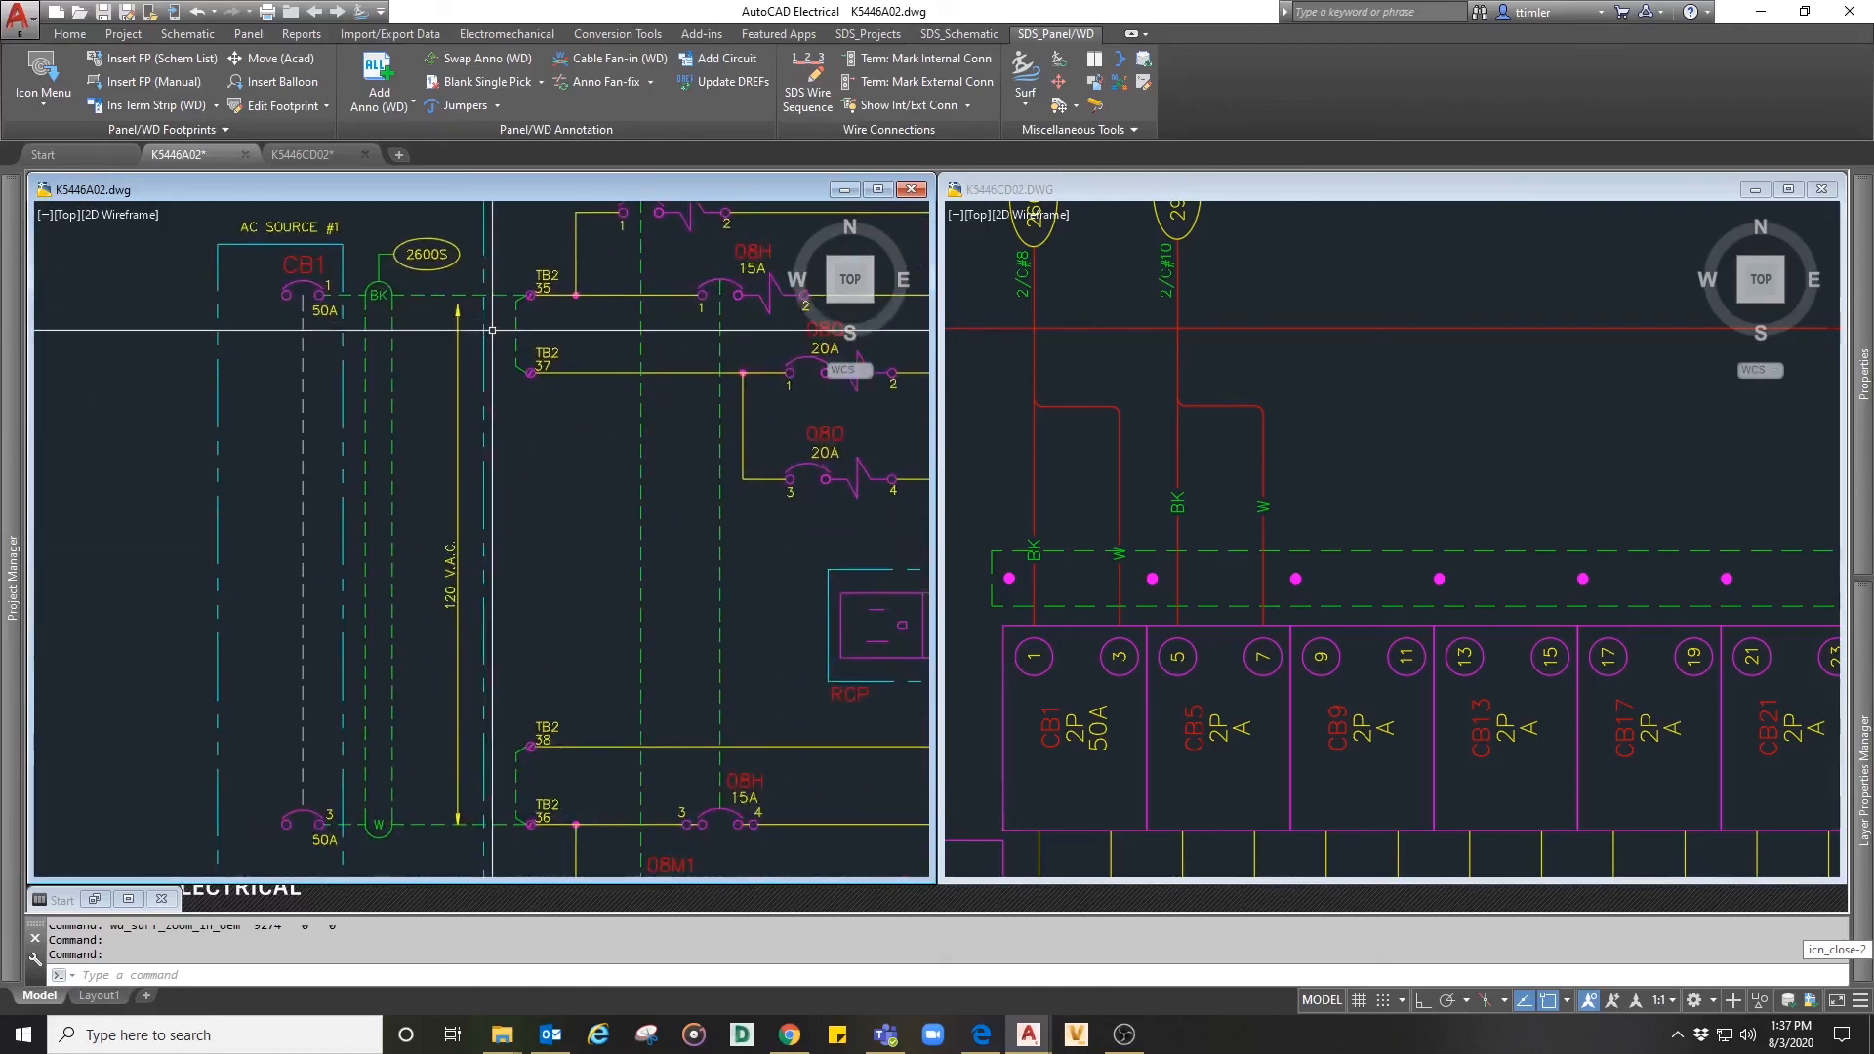